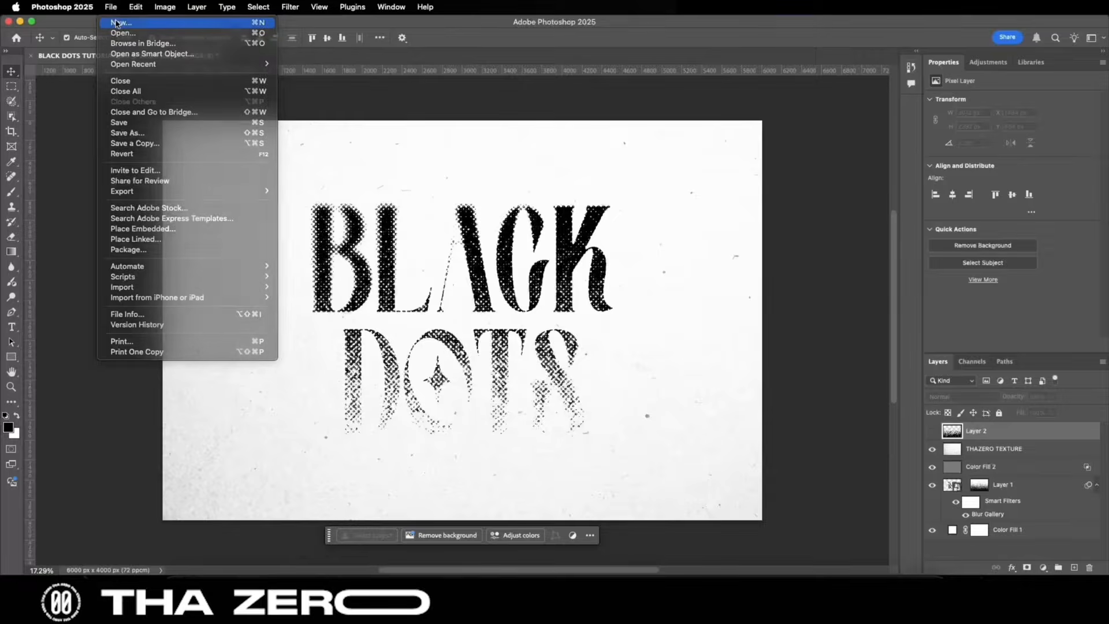
Create a new 6000 x 4000 pixel document at 72 pixels/inch and paste the BLACK DOTS lettering into it
double_click(721, 192)
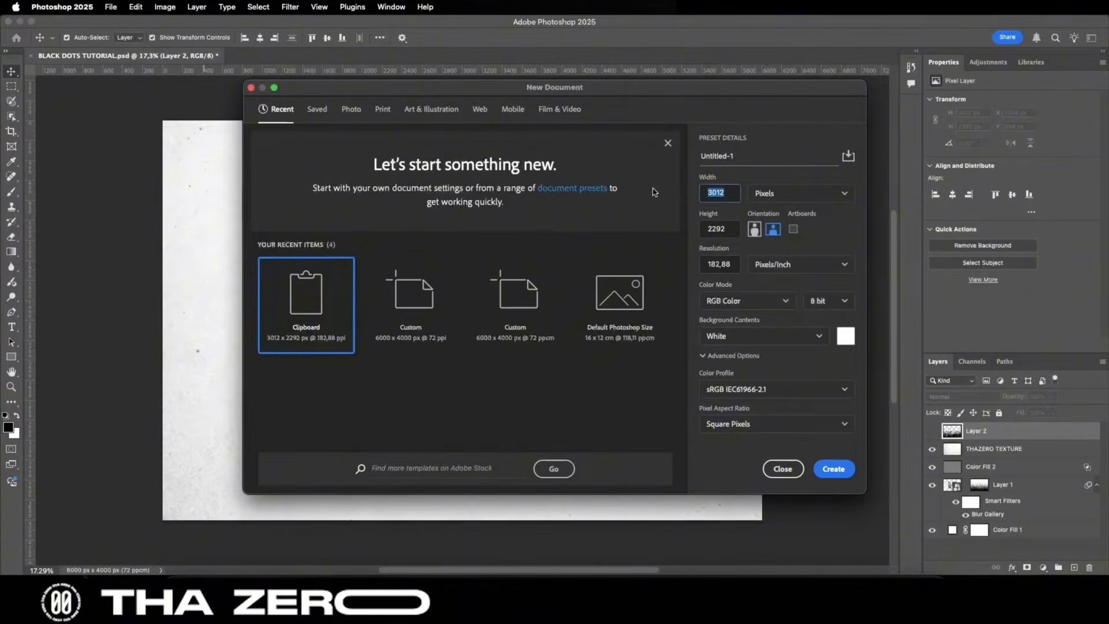
type("6000")
double_click(732, 232)
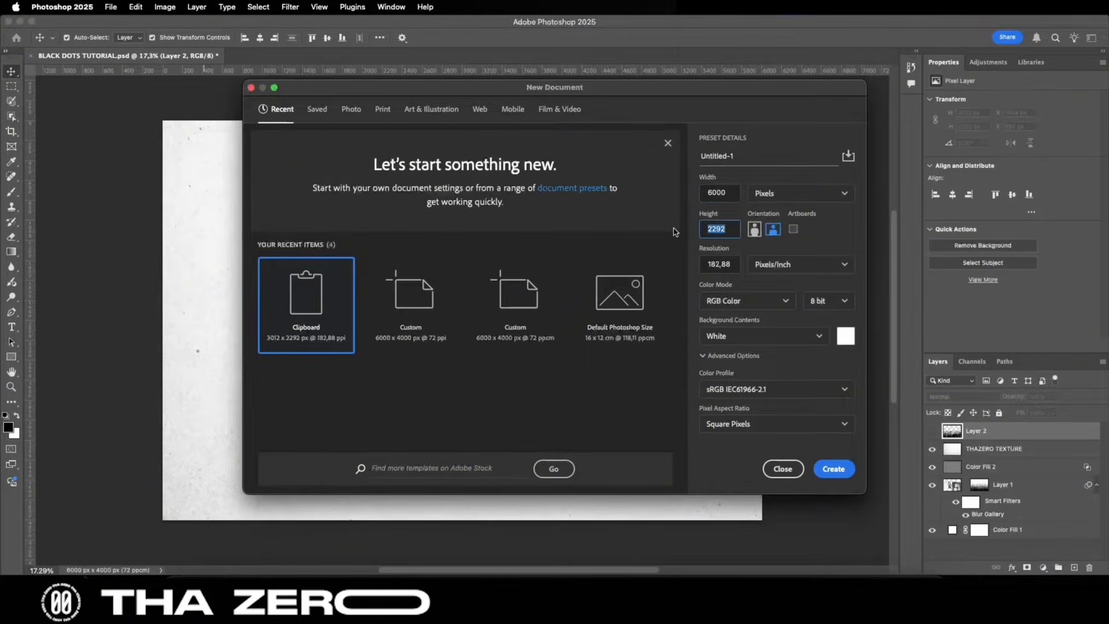
type("4000")
double_click(727, 264)
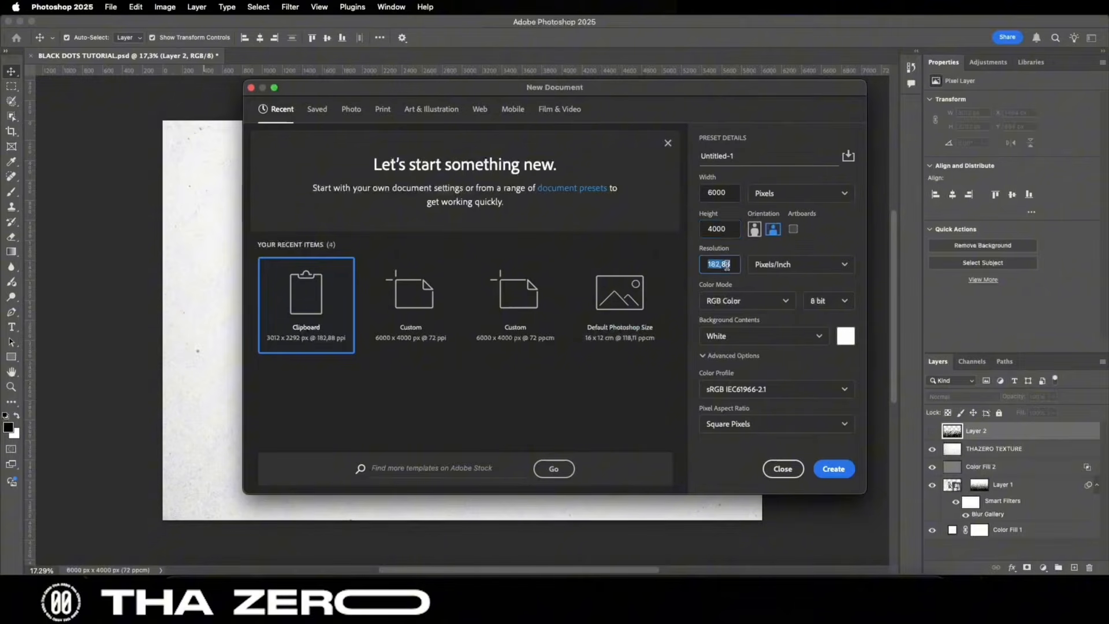
type("72")
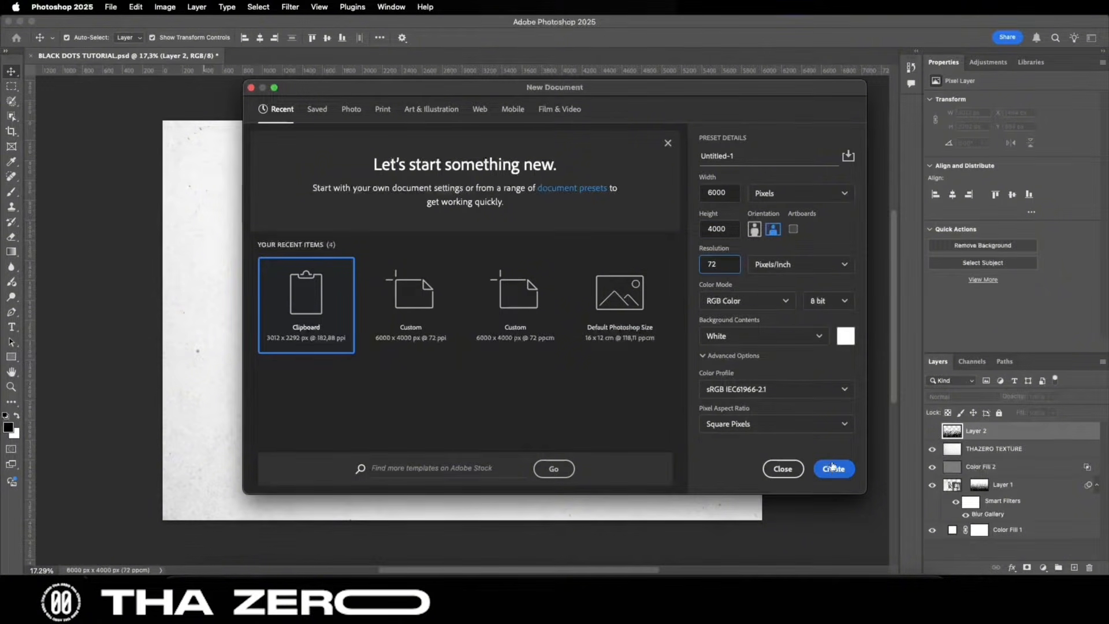
left_click(832, 469)
key("super+v")
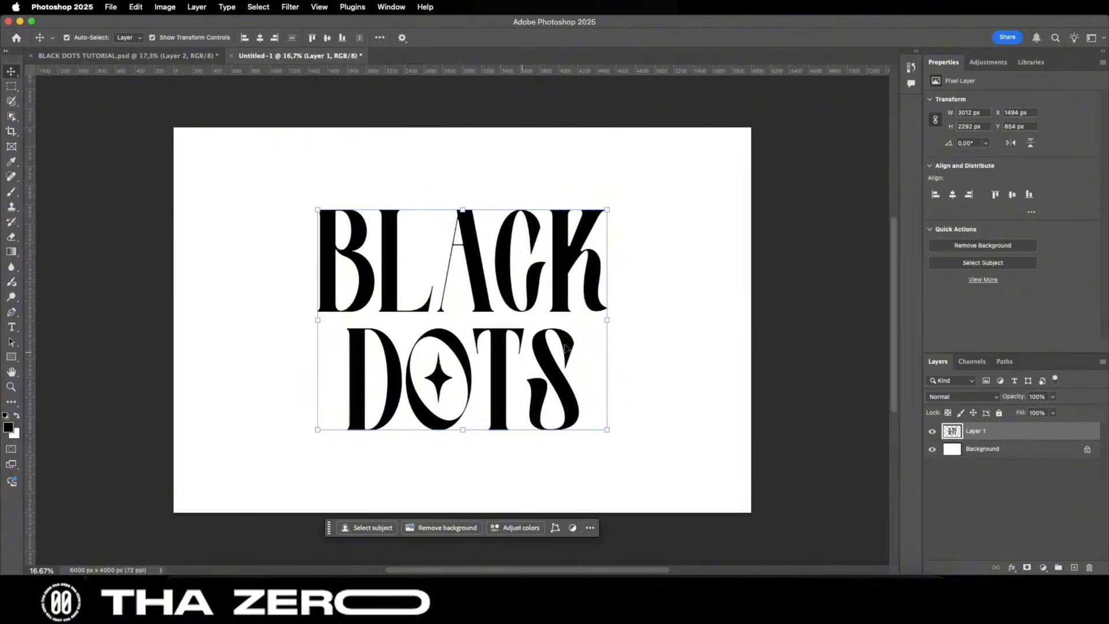
Remove the white background from behind the lettering and convert the lettering layer to a smart object
left_click(1088, 451)
left_click(931, 450)
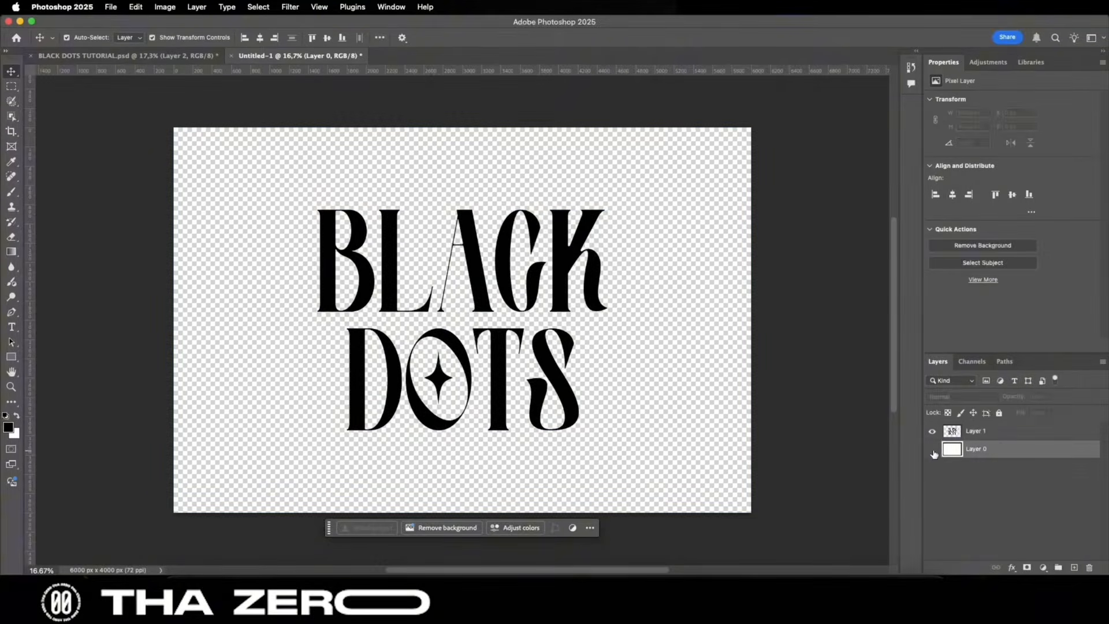
left_click(1004, 432, "shift")
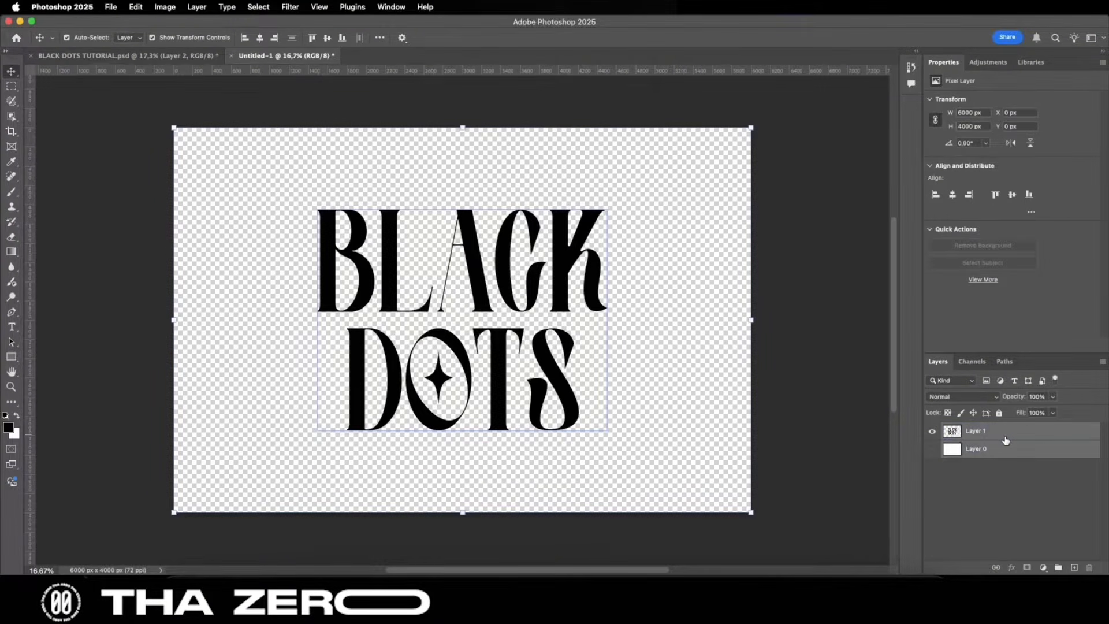
right_click(1005, 440)
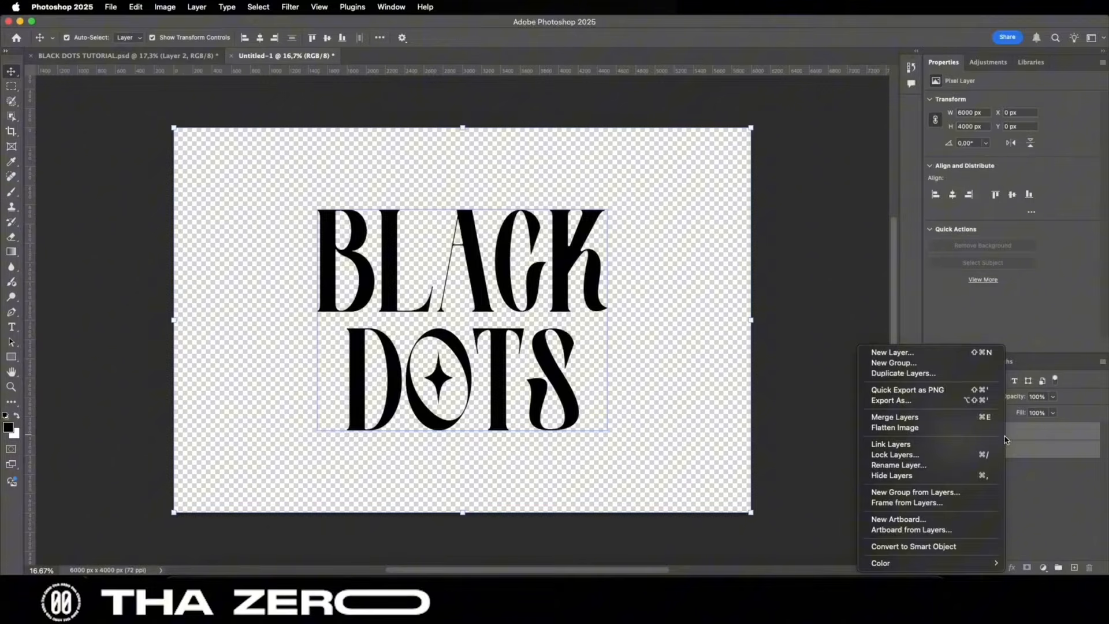
left_click(923, 544)
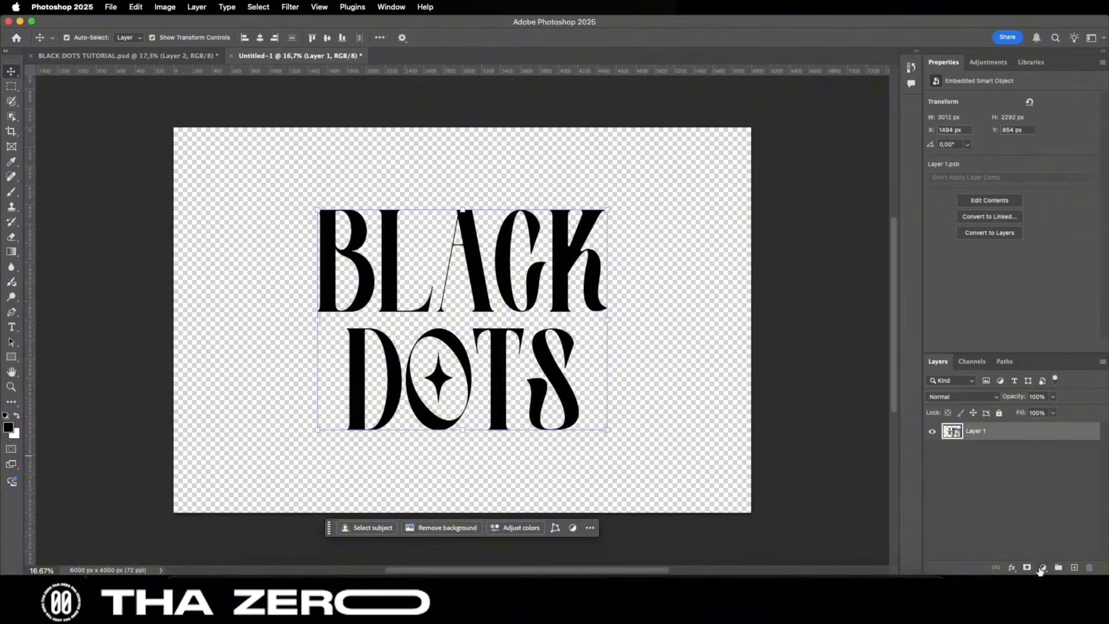
Add a white solid color fill layer and place it below the lettering layer
left_click(1040, 569)
left_click(989, 361)
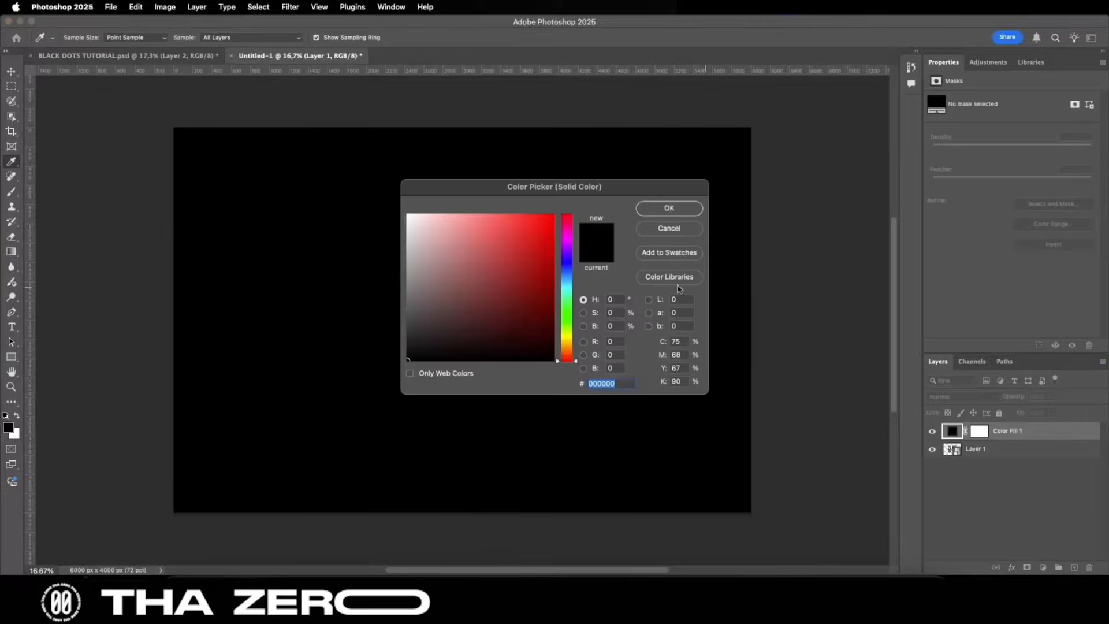
left_click(451, 233)
left_click_drag(452, 233, 301, 132)
left_click(660, 209)
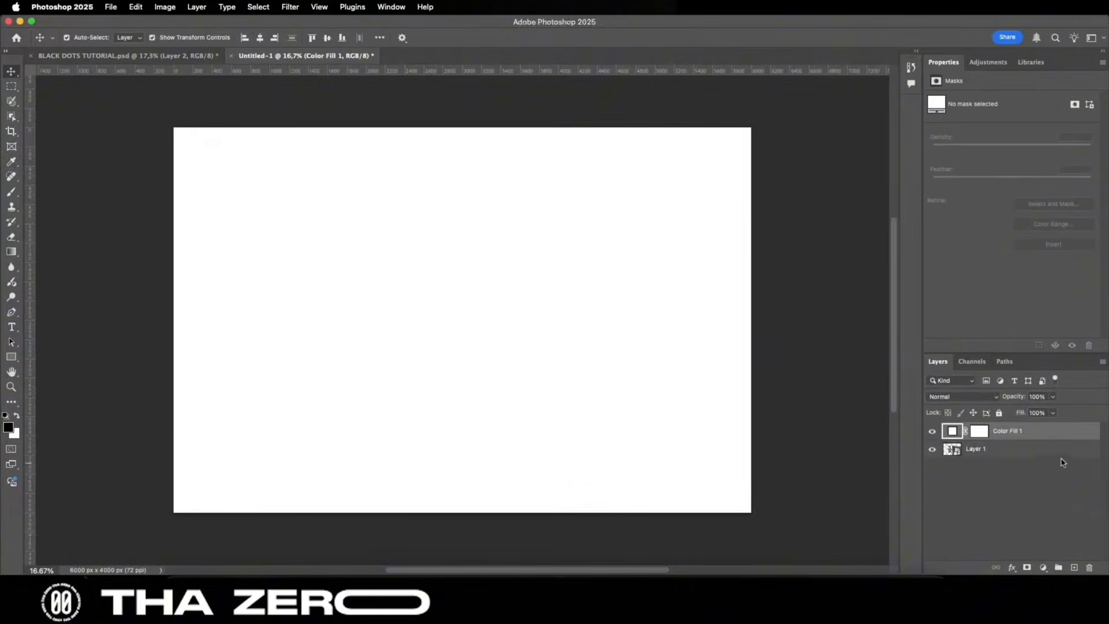
left_click_drag(1039, 431, 1028, 453)
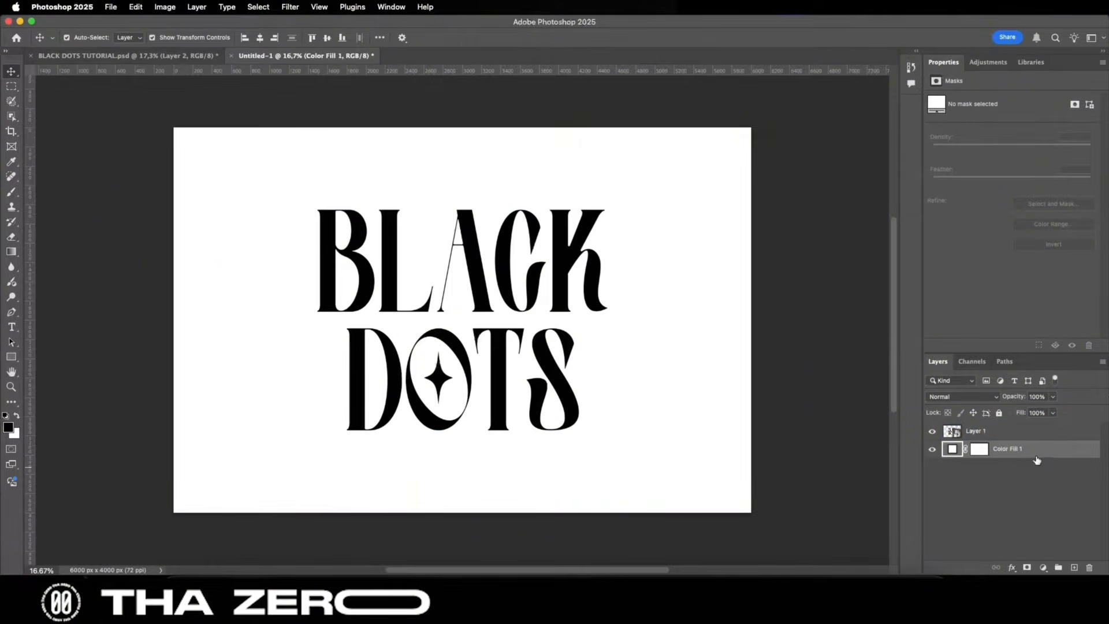
Duplicate the white color fill layer and place the copy above the lettering layer
mouse_move(1041, 453)
left_mouse_down()
mouse_move(1040, 441)
mouse_move(1034, 451)
left_mouse_up()
key("super+z")
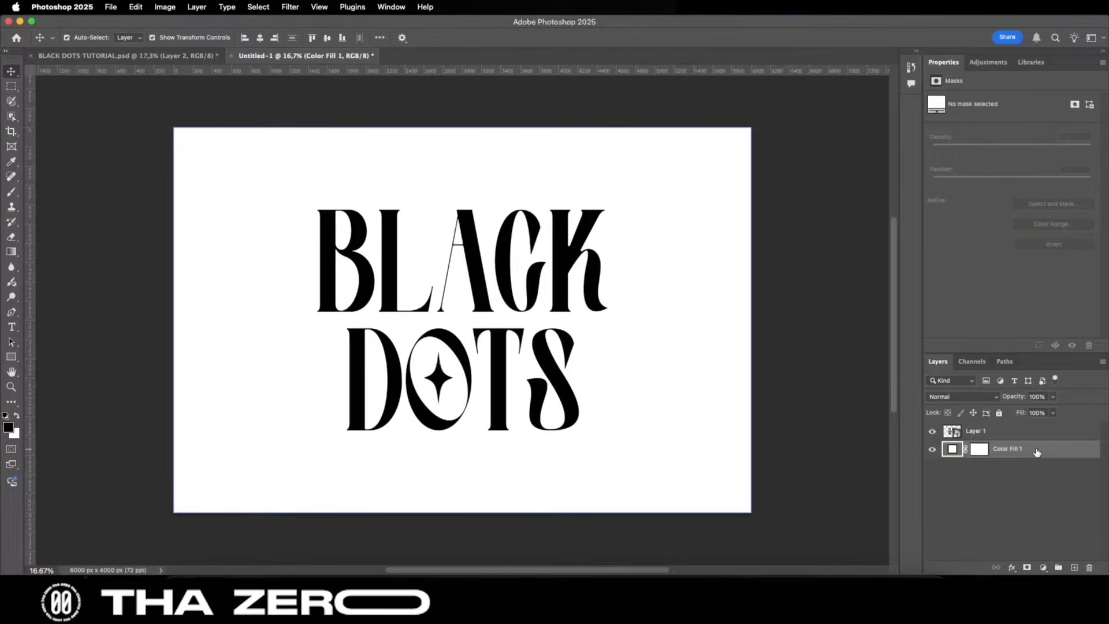
key("super+j")
left_click_drag(1043, 455, 1034, 428)
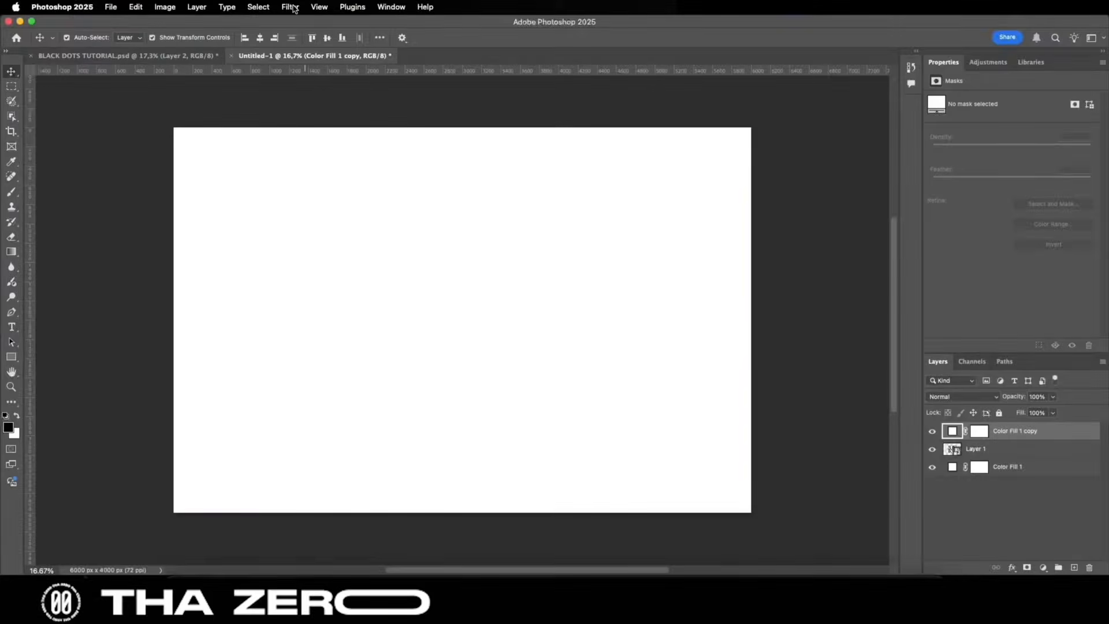
Convert the fill copy to a smart object and apply a Halftone Pattern filter with size 12, contrast 1 and pattern type Dot
left_click(294, 8)
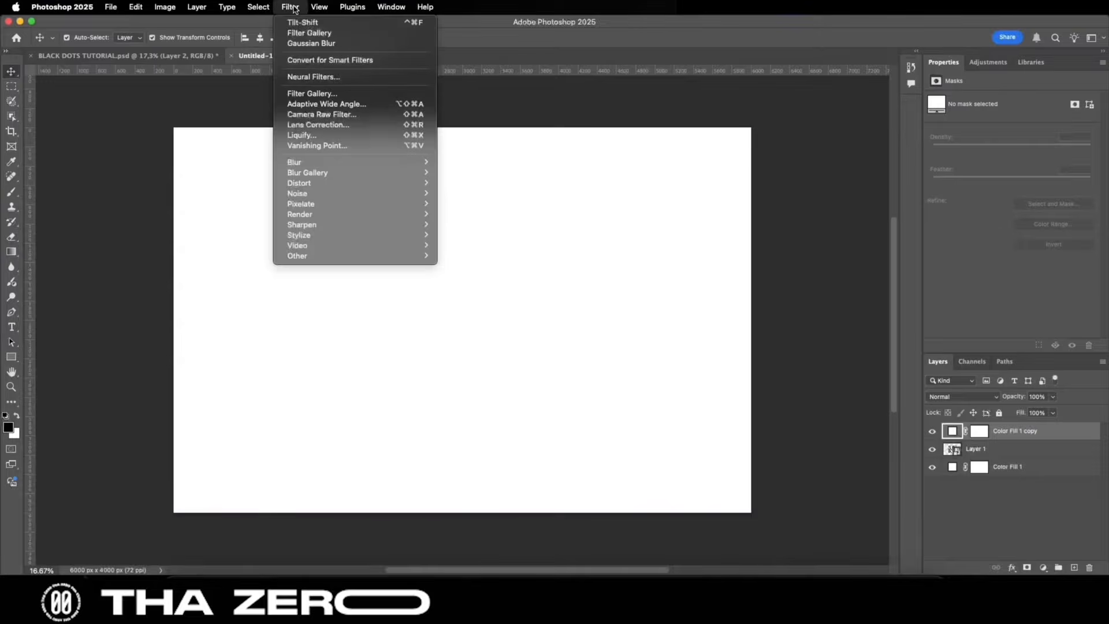
left_click(308, 94)
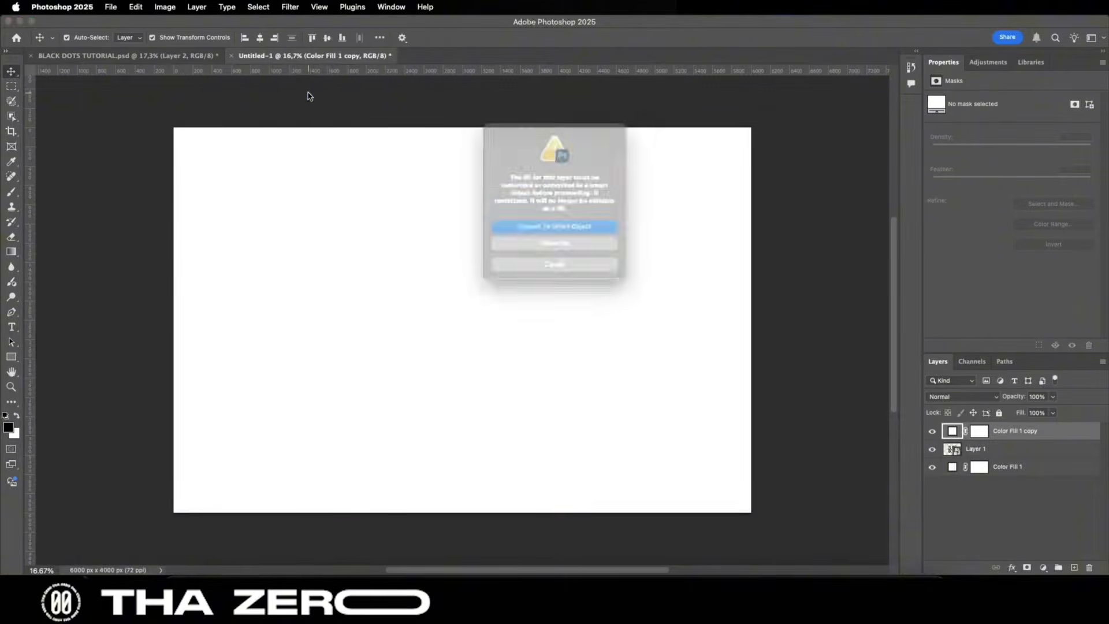
left_click(576, 234)
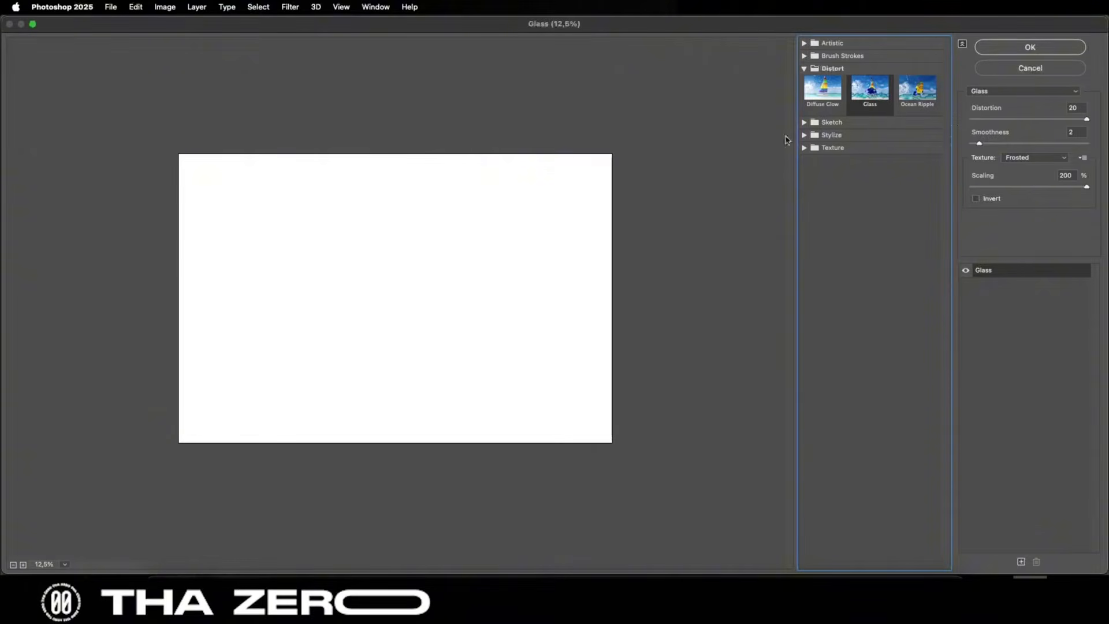
left_click(887, 122)
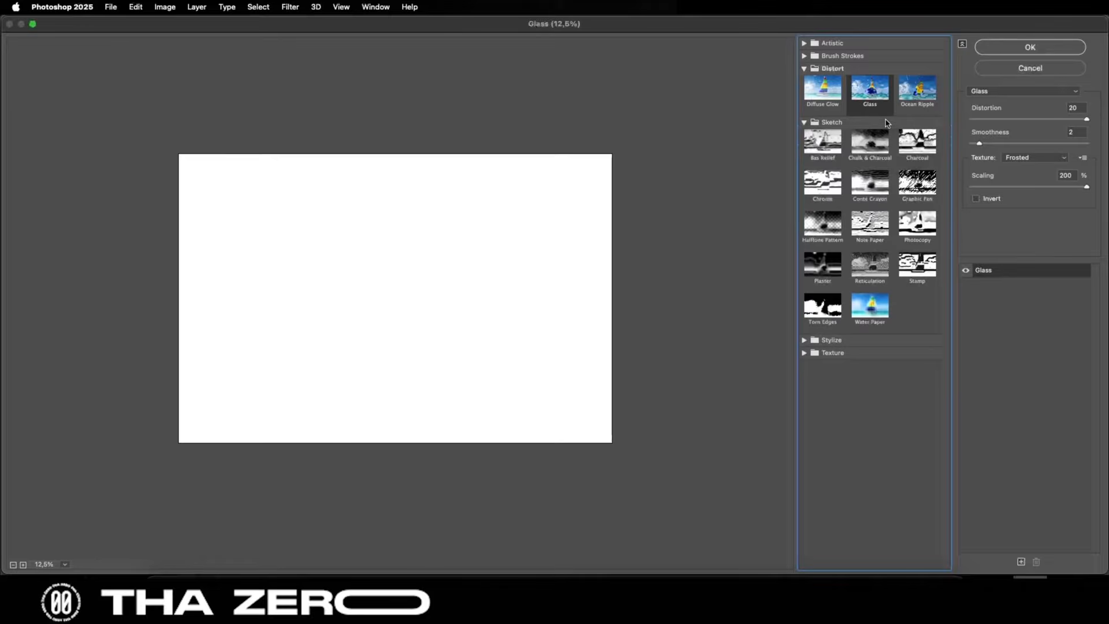
left_click(833, 228)
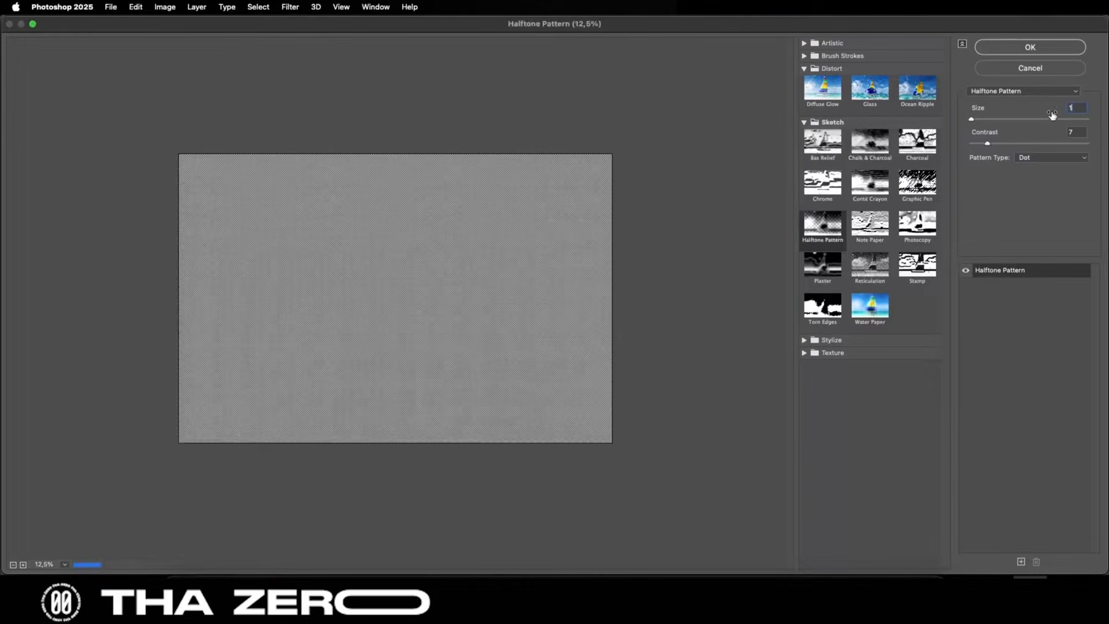
key("Tab")
type("1")
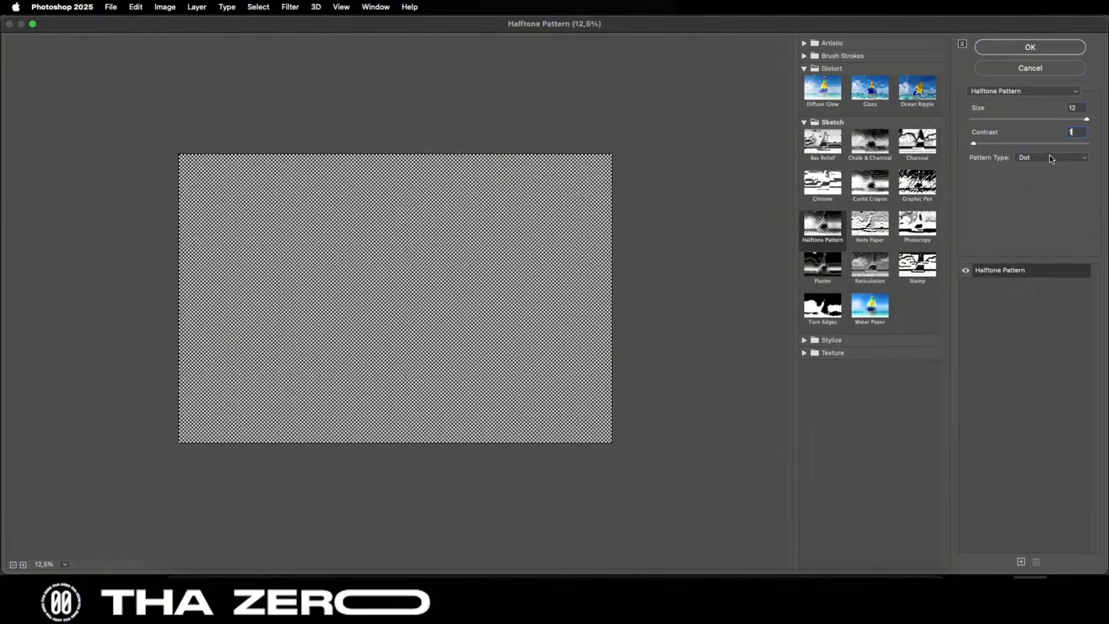
left_click(1048, 158)
left_click(1048, 158)
left_click(1029, 47)
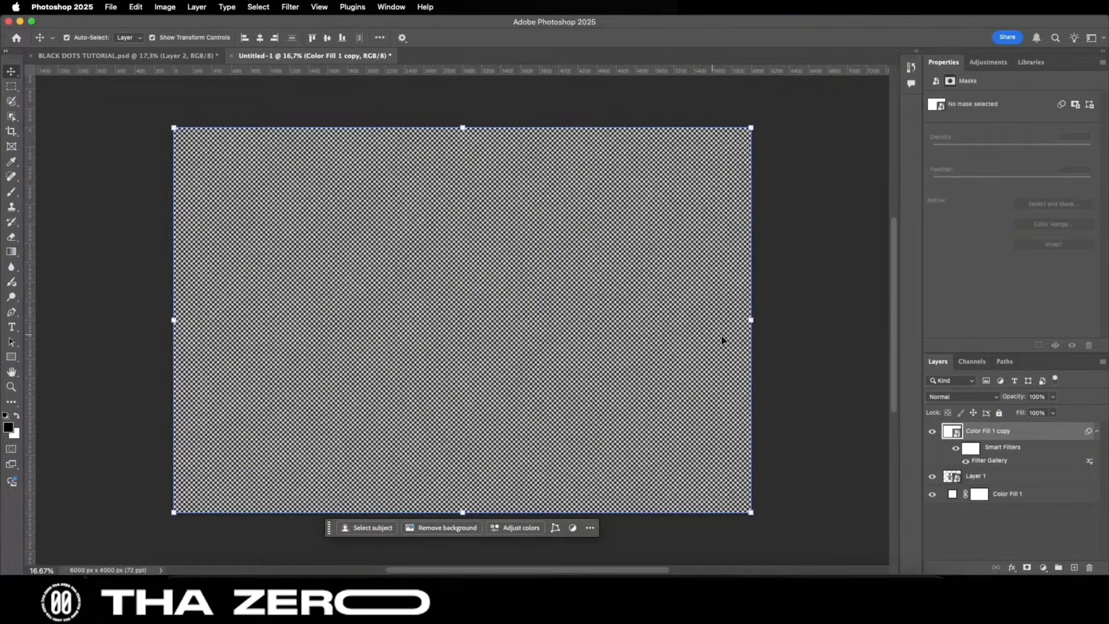
Set the halftone layer's blend mode to Hard Mix and its Blend If Current Layer black point to 35
left_click(980, 397)
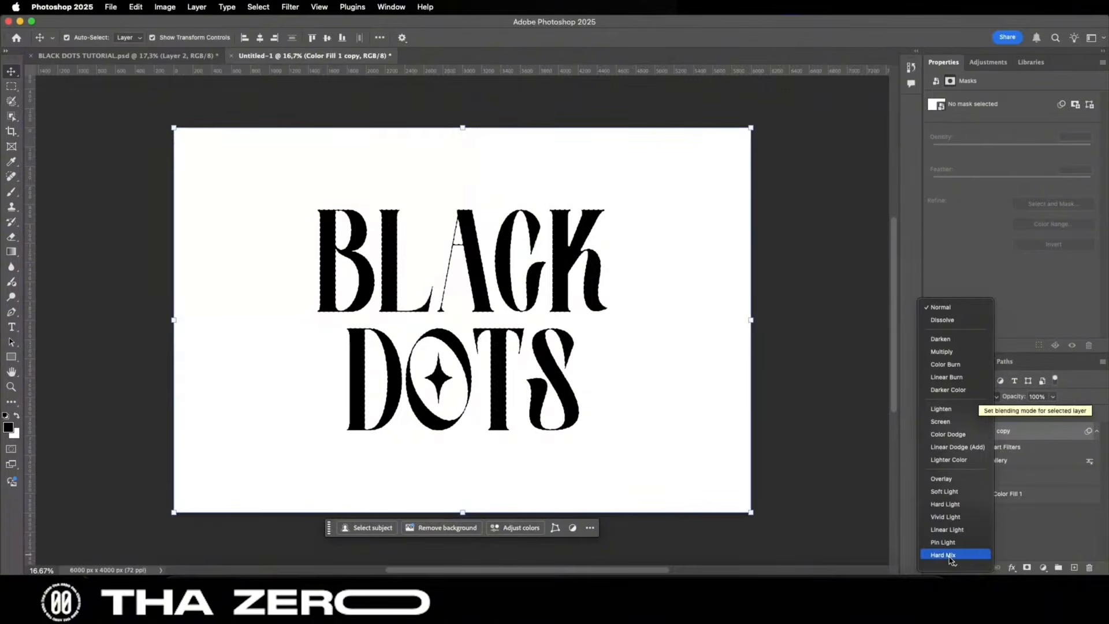
left_click(952, 556)
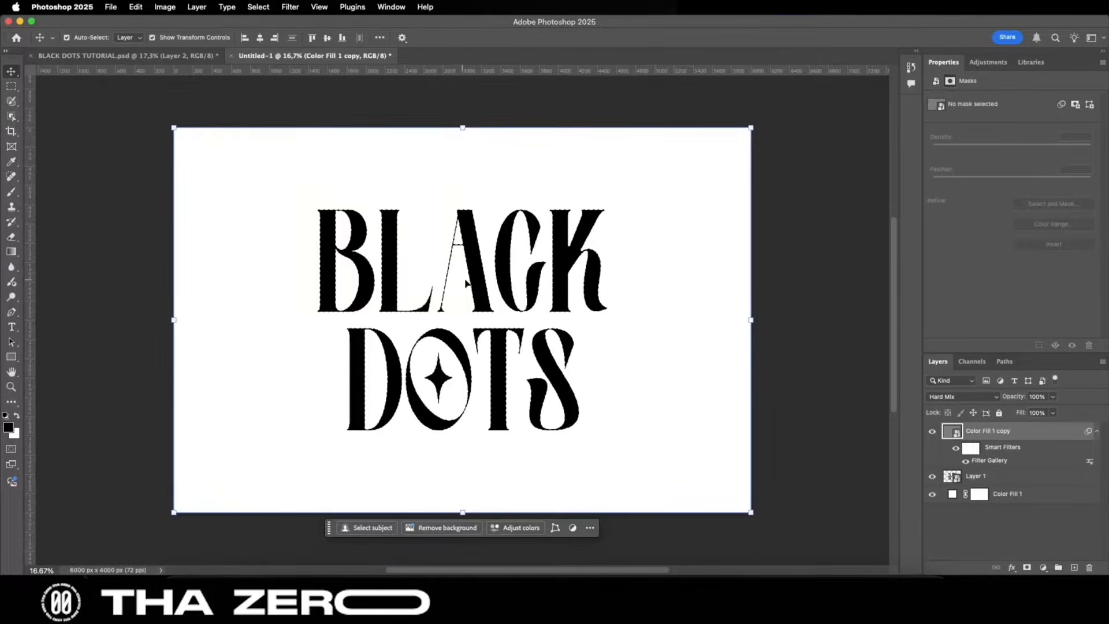
double_click(1041, 433)
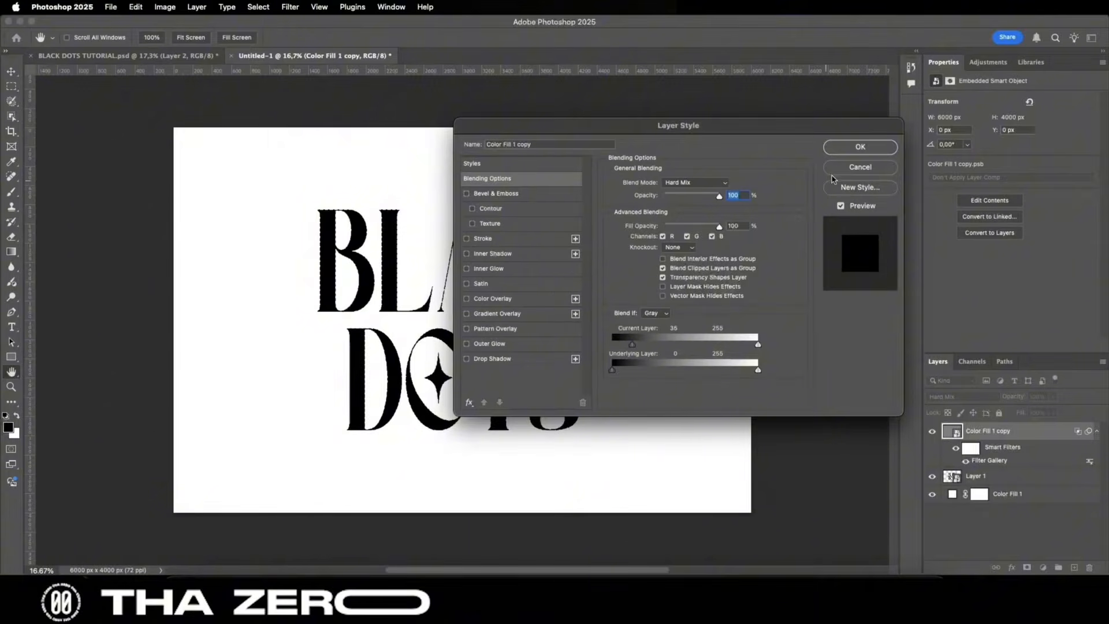
left_click(860, 146)
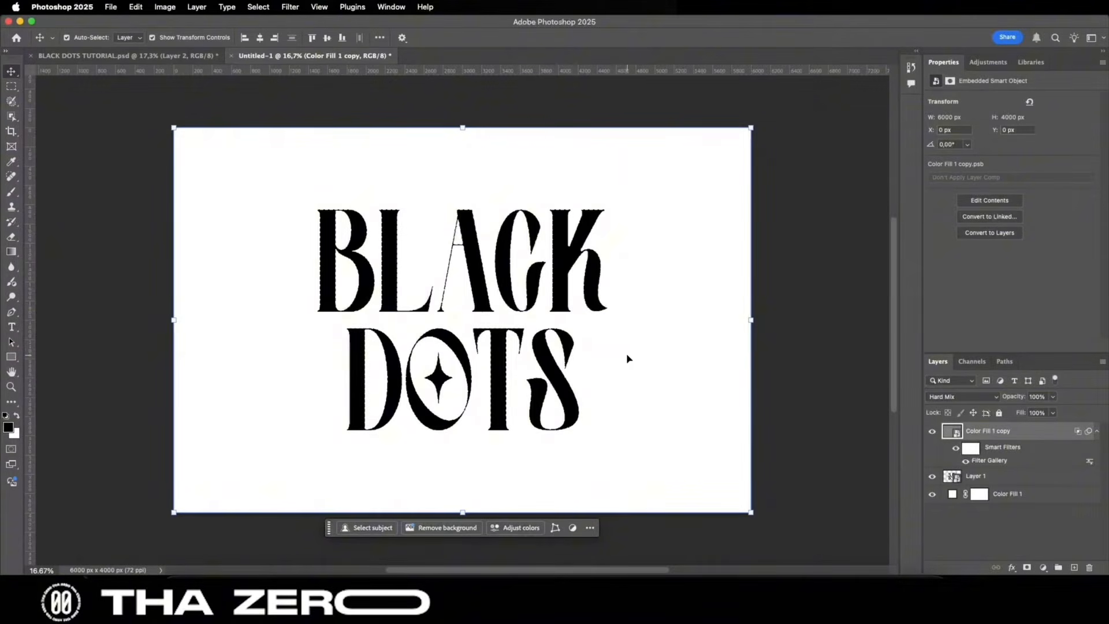
Add a linear gradient fill layer at 90° above the halftone layer
left_click(166, 54)
left_click(1017, 494)
left_click(1034, 520)
left_click(1043, 567)
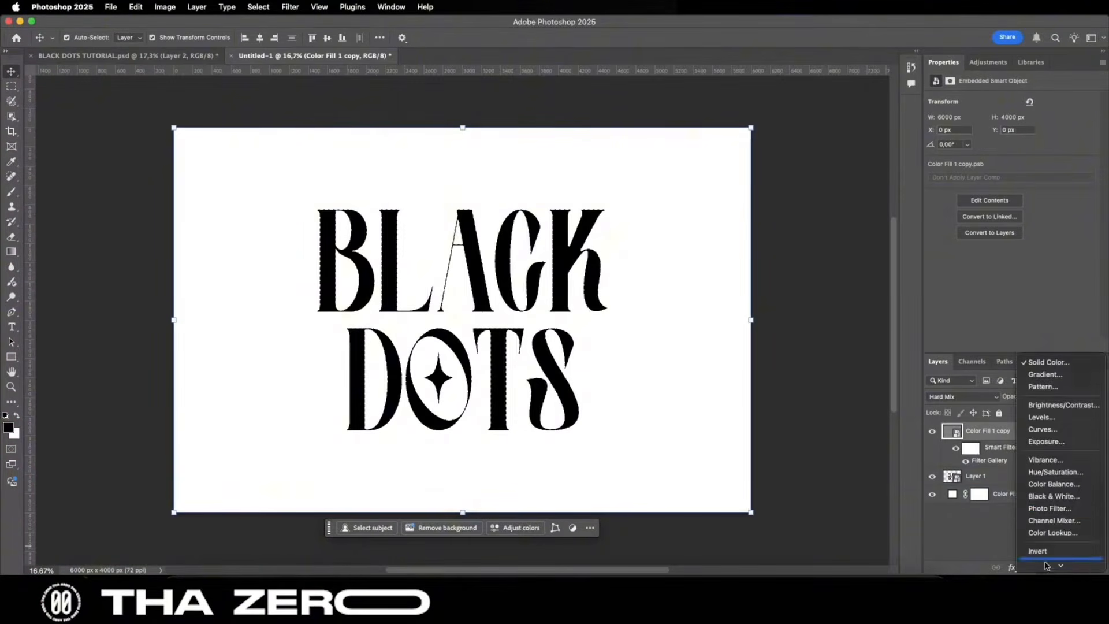
left_click(1045, 363)
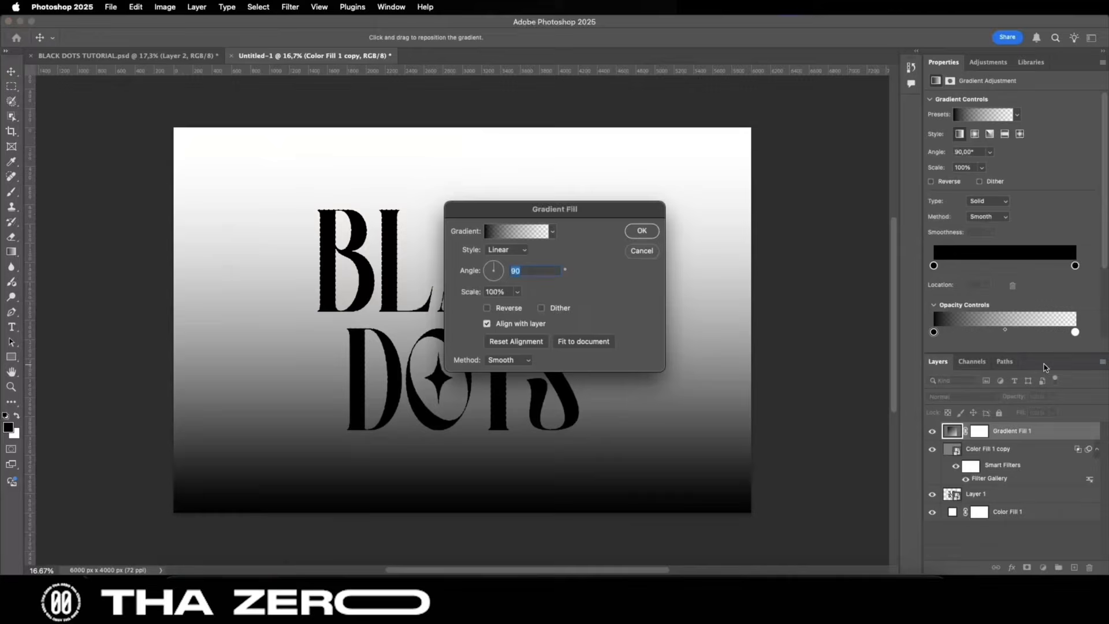
Change the gradient's end color stop to white and its end opacity stop to 100% for a black-to-white gradient
left_click(534, 234)
double_click(846, 322)
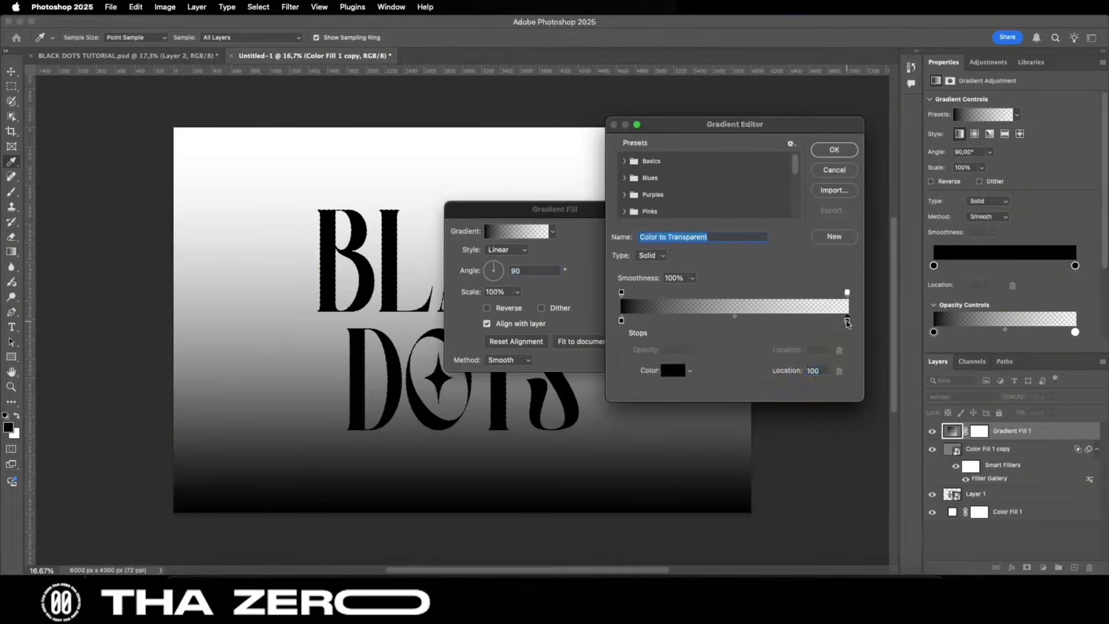
left_click_drag(426, 236, 407, 214)
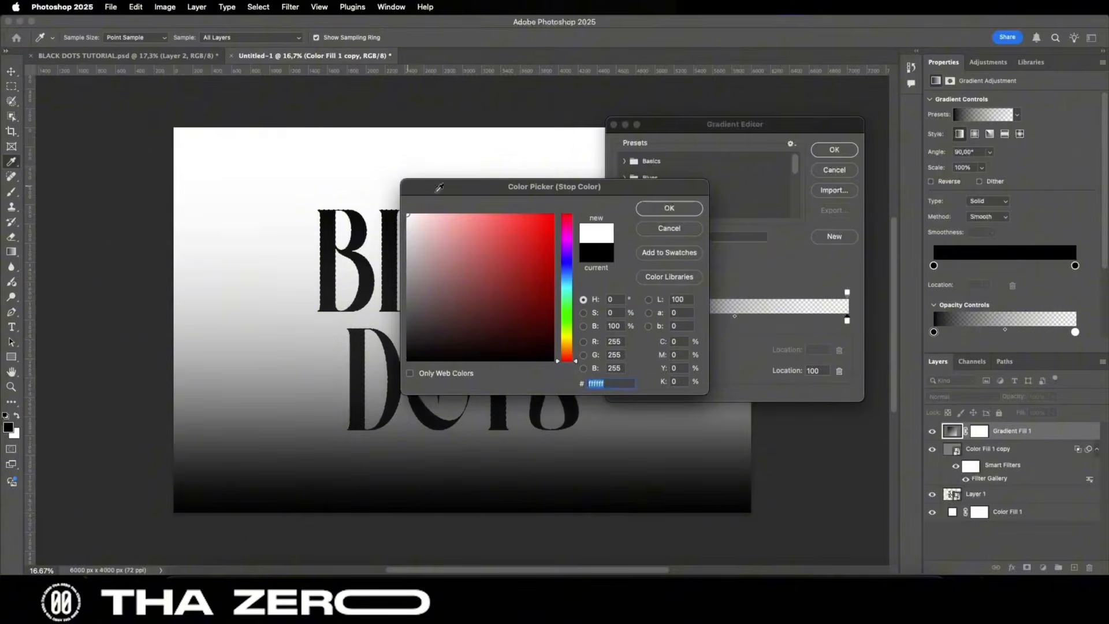
left_click(655, 211)
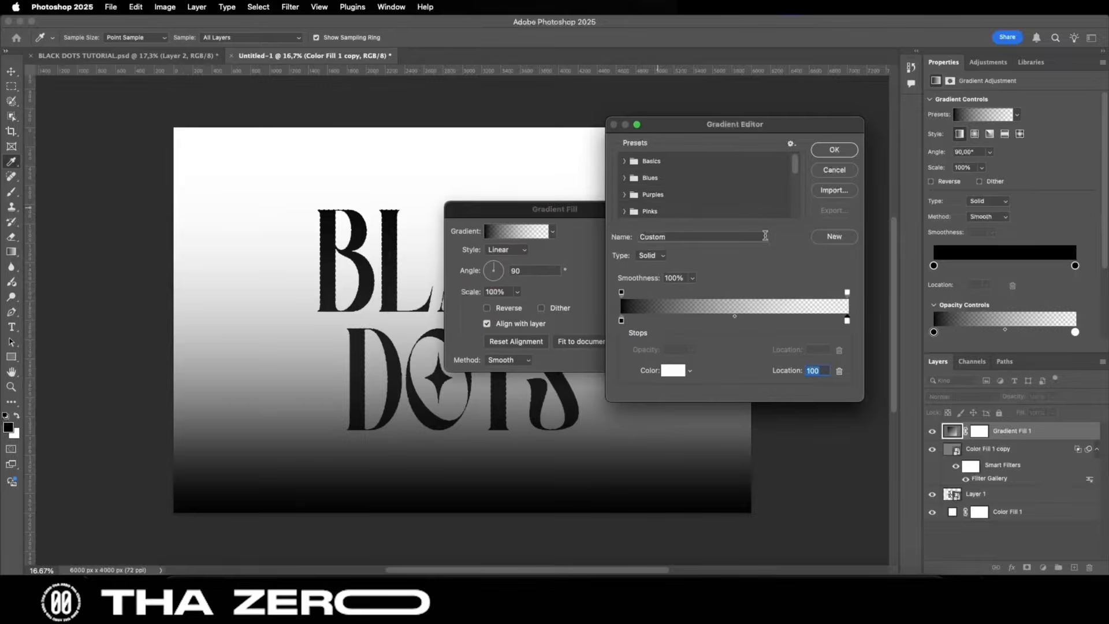
left_click(846, 293)
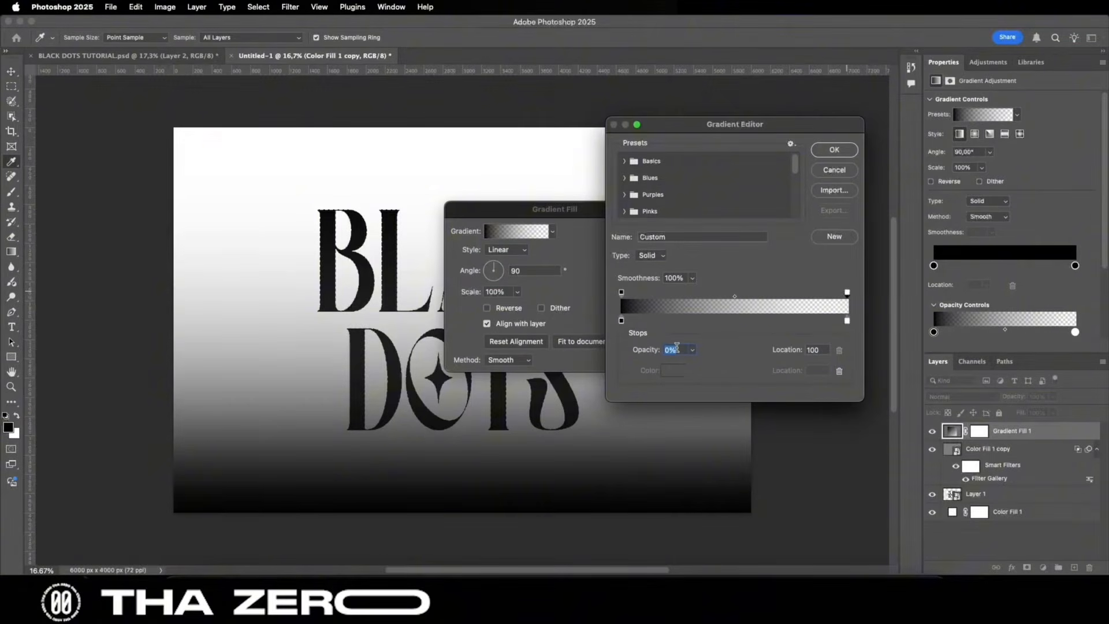
type("100")
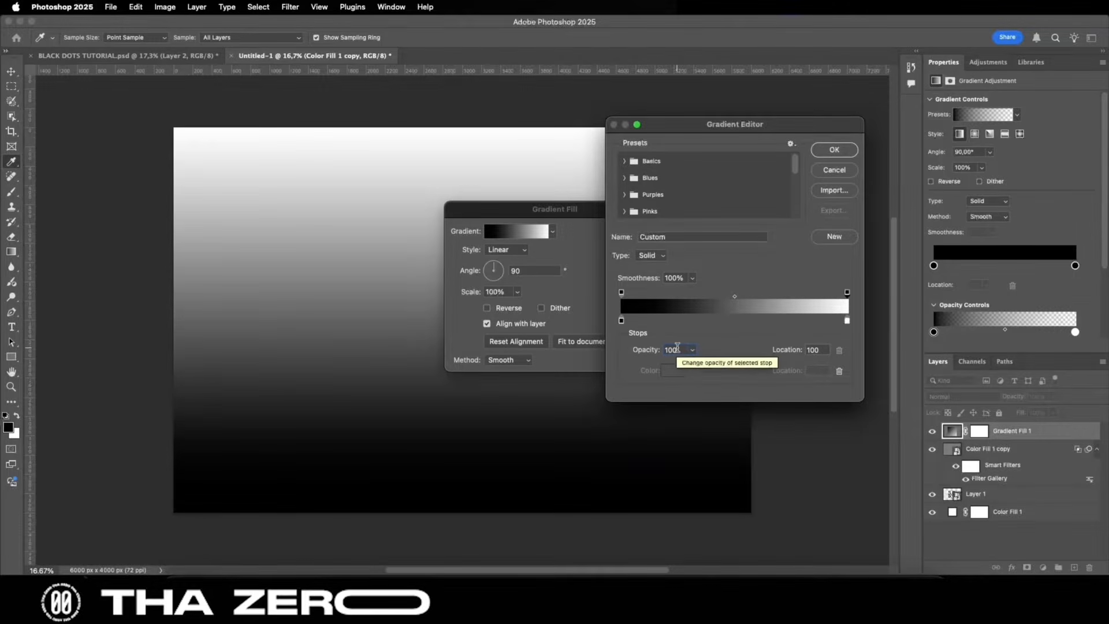
left_click(828, 152)
left_click(641, 230)
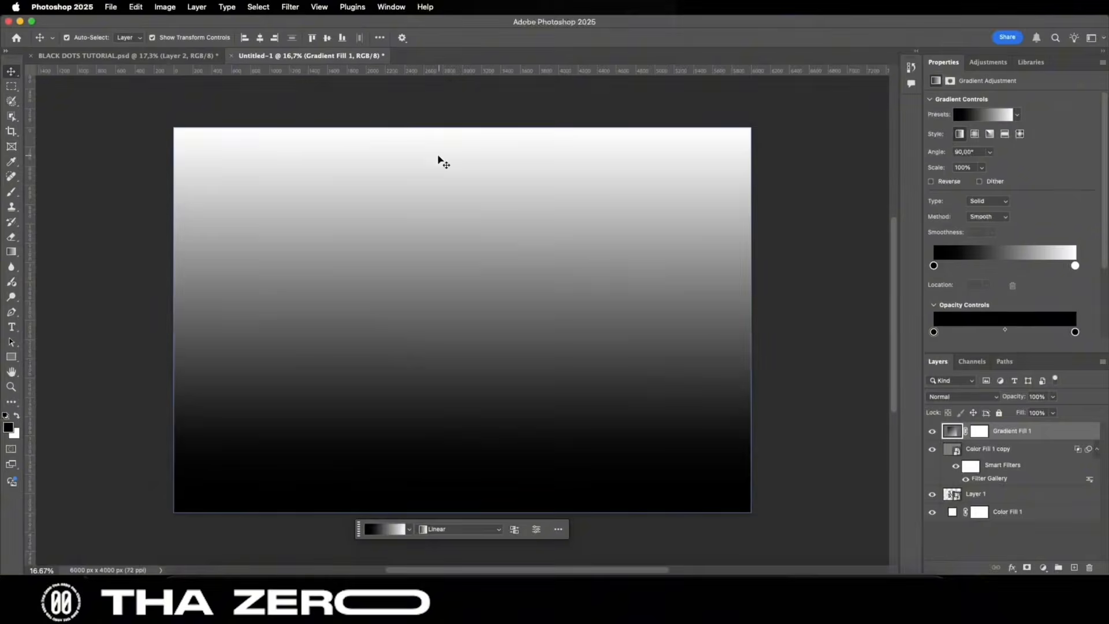
Convert the gradient fill layer to a smart object for the Filter Gallery and preview the full canvas at 12.5%
left_click(289, 8)
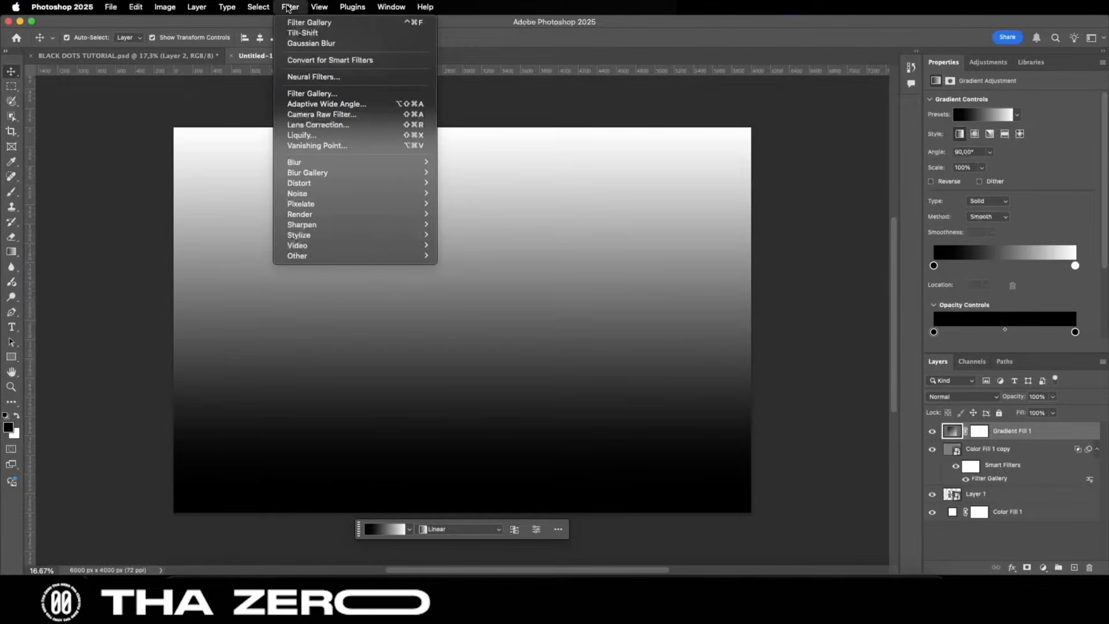
left_click(313, 96)
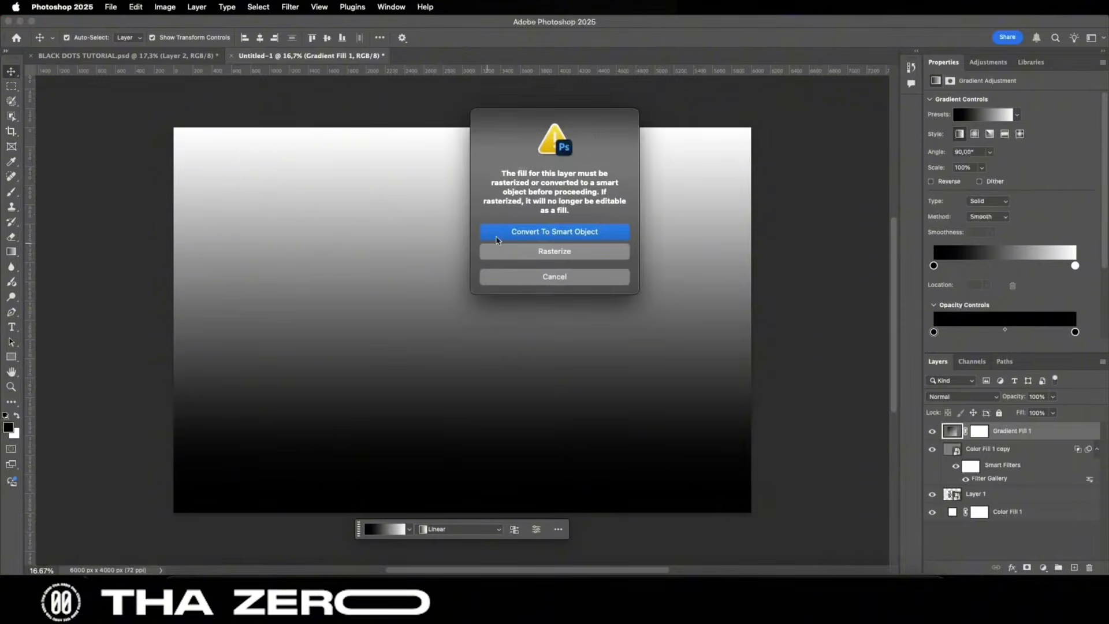
left_click(554, 232)
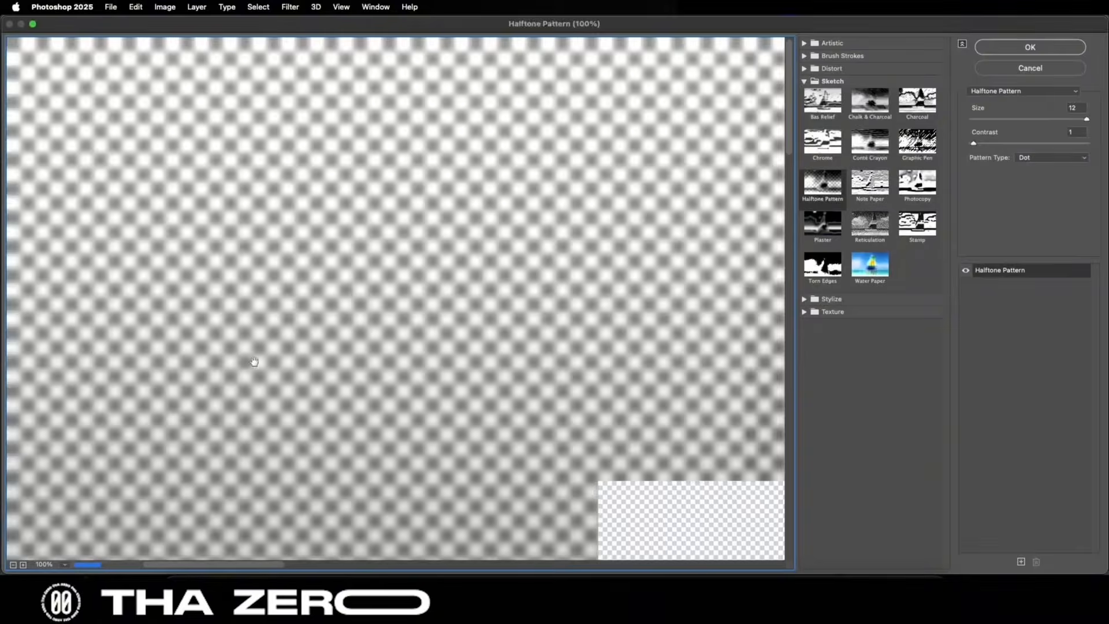
left_click(13, 565)
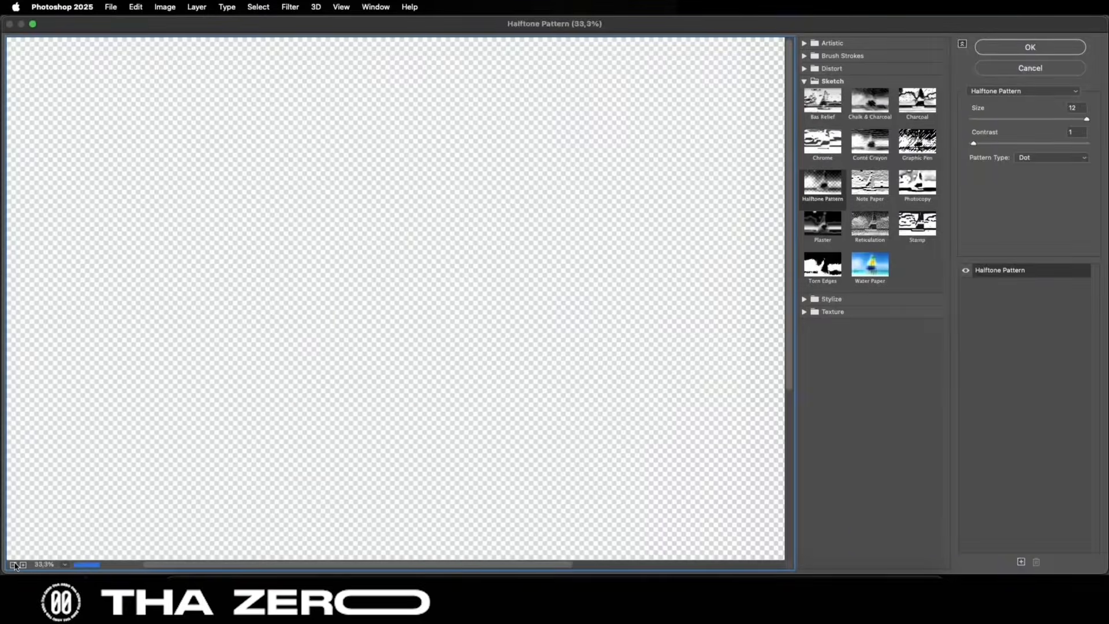
left_click(13, 564)
left_click(14, 565)
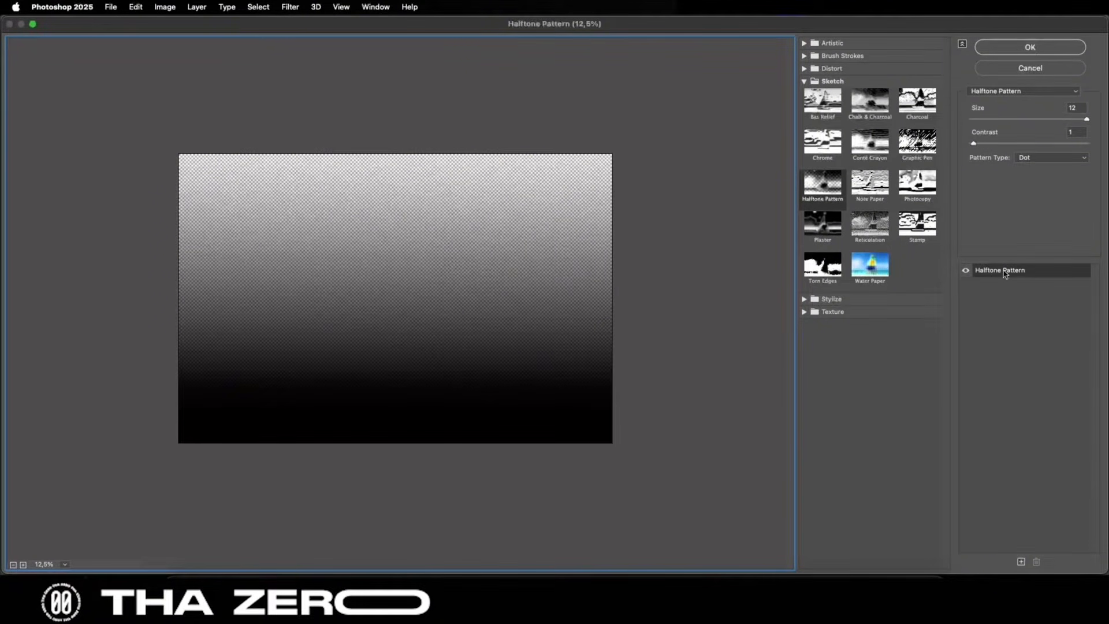
Add two more effect layers to the Filter Gallery stack and hide the lower two
left_click(1020, 562)
left_click(1021, 562)
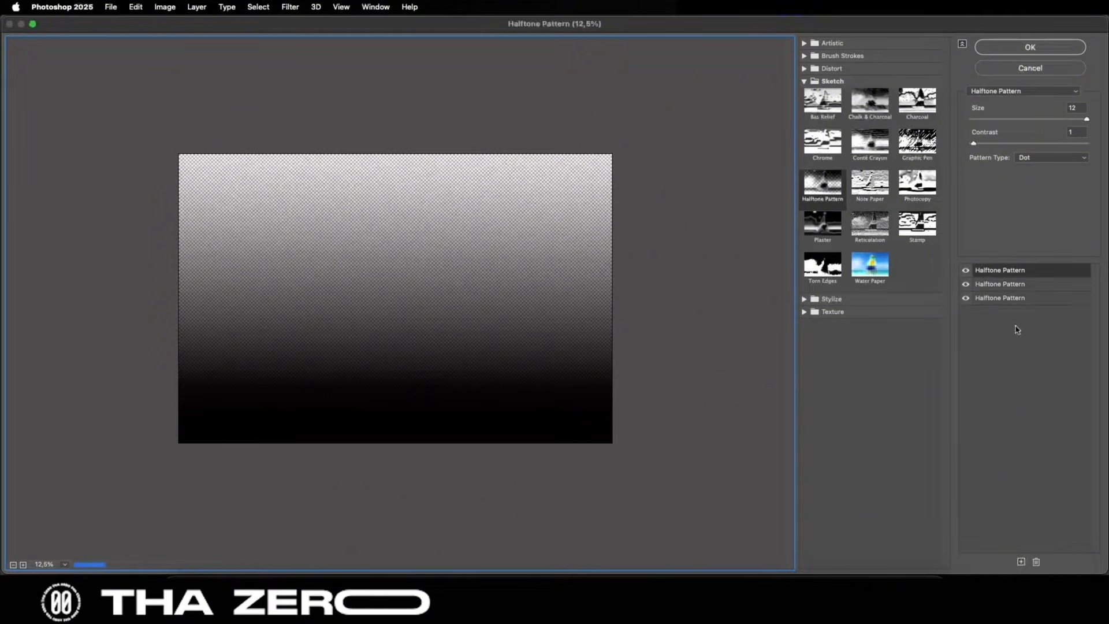
left_click(969, 285)
left_click(965, 298)
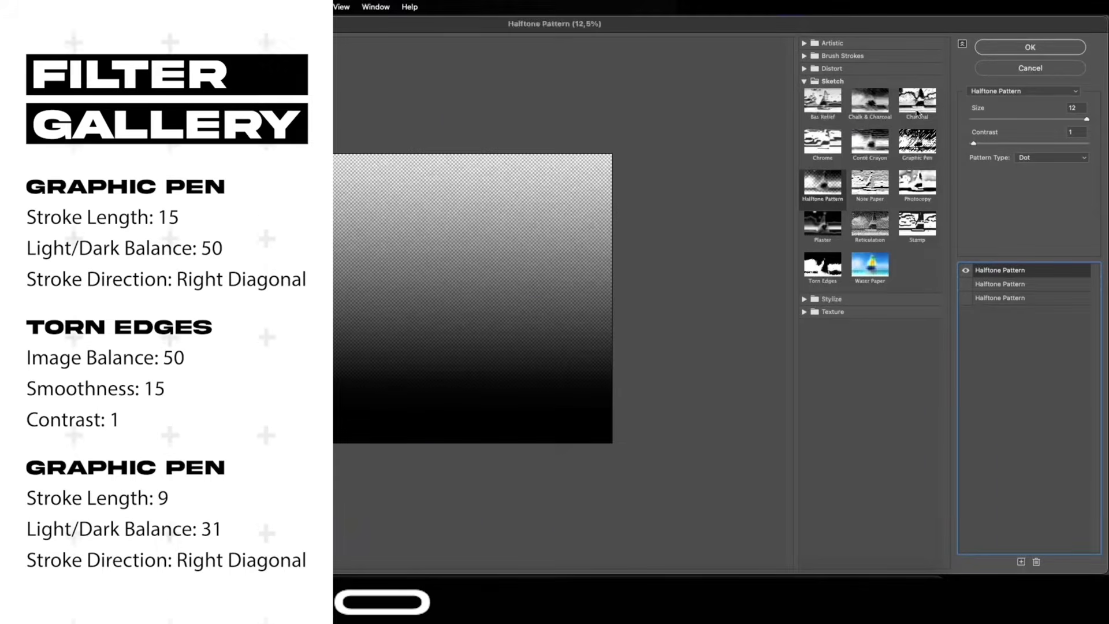
Change the top effect to Graphic Pen with stroke length 15, light/dark balance 50 and stroke direction Right Diagonal
left_click(917, 142)
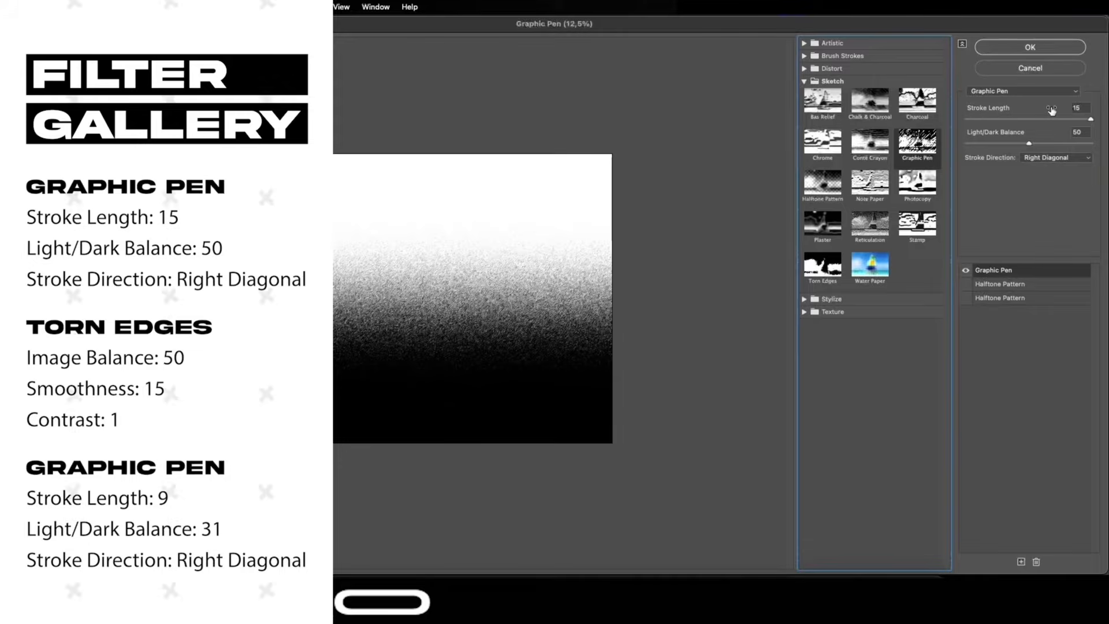
left_click_drag(1081, 108, 1045, 109)
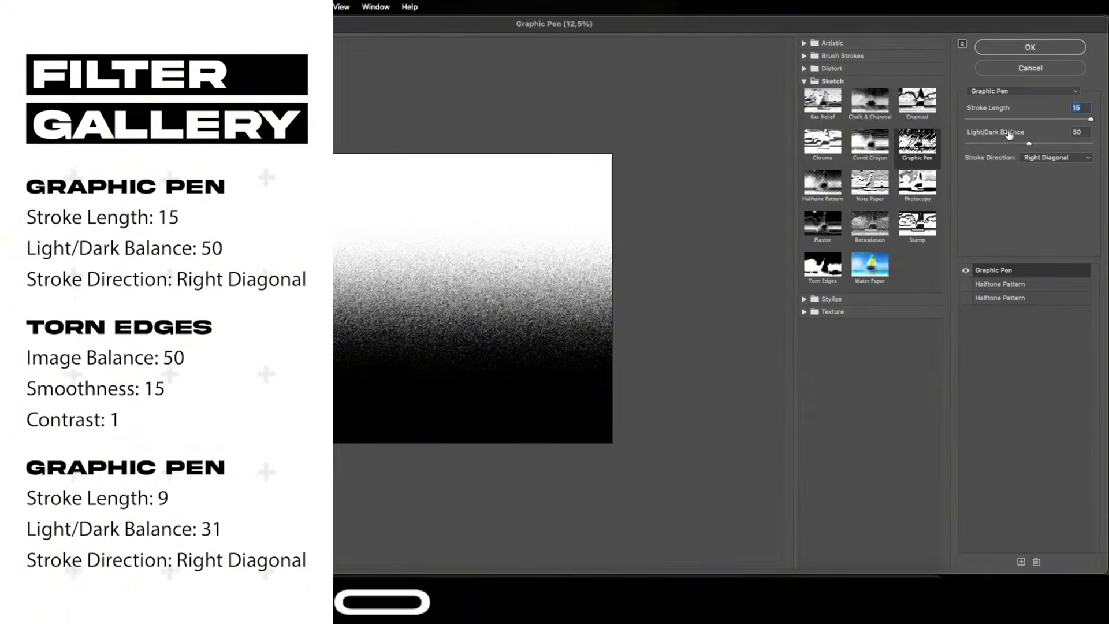
key("Tab")
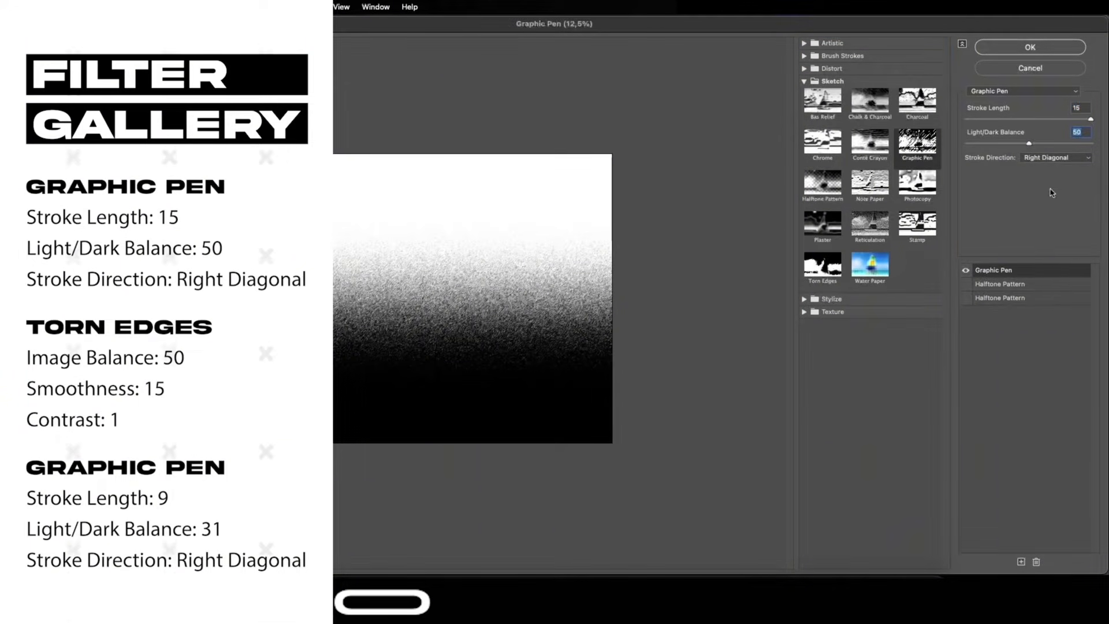
Show the middle effect and change it to Torn Edges with image balance 50, smoothness 15 and contrast 1
left_click(1027, 286)
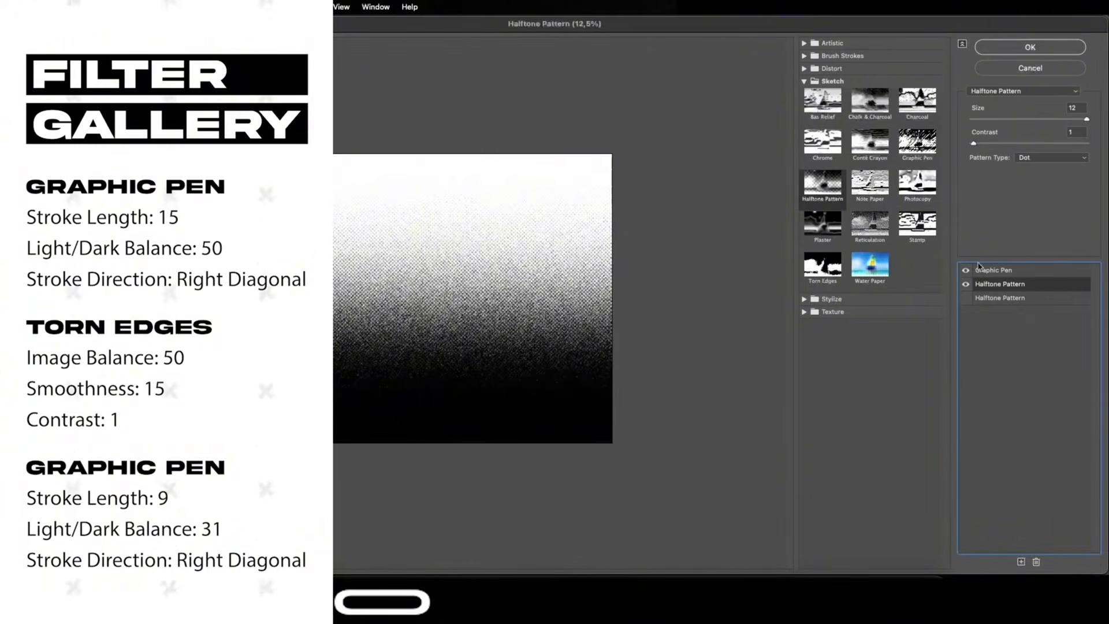
left_click(821, 273)
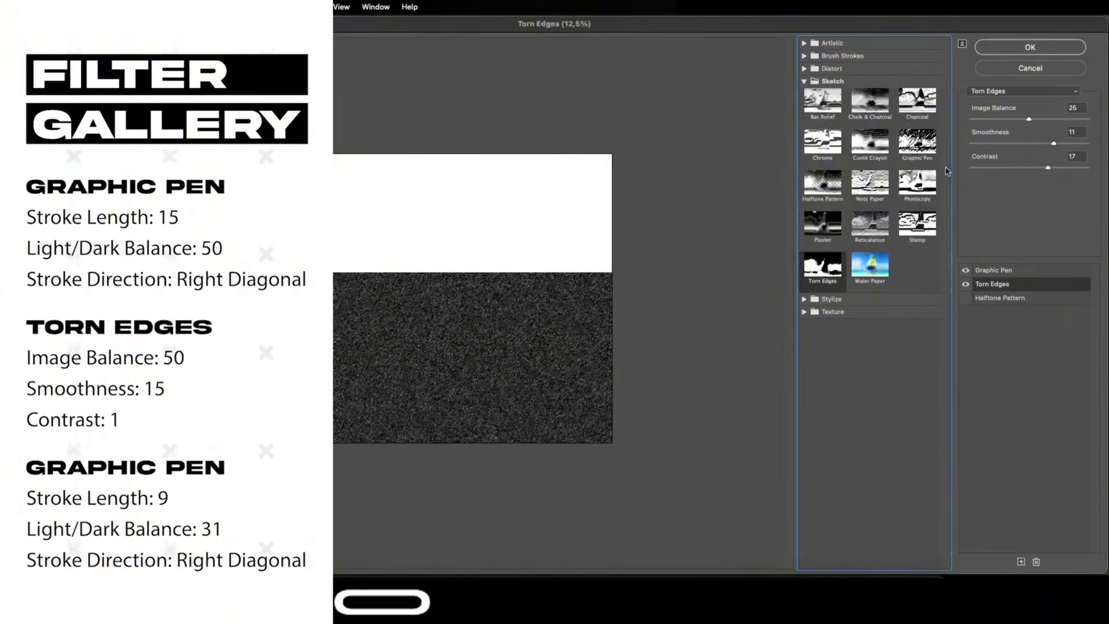
double_click(1074, 107)
type("50")
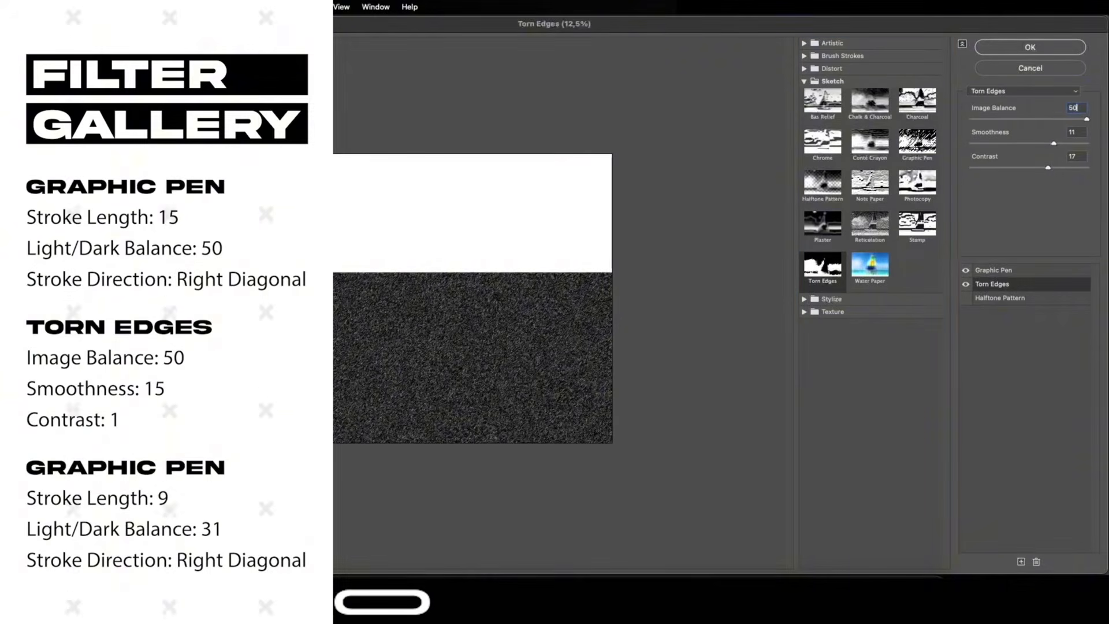
key("Tab")
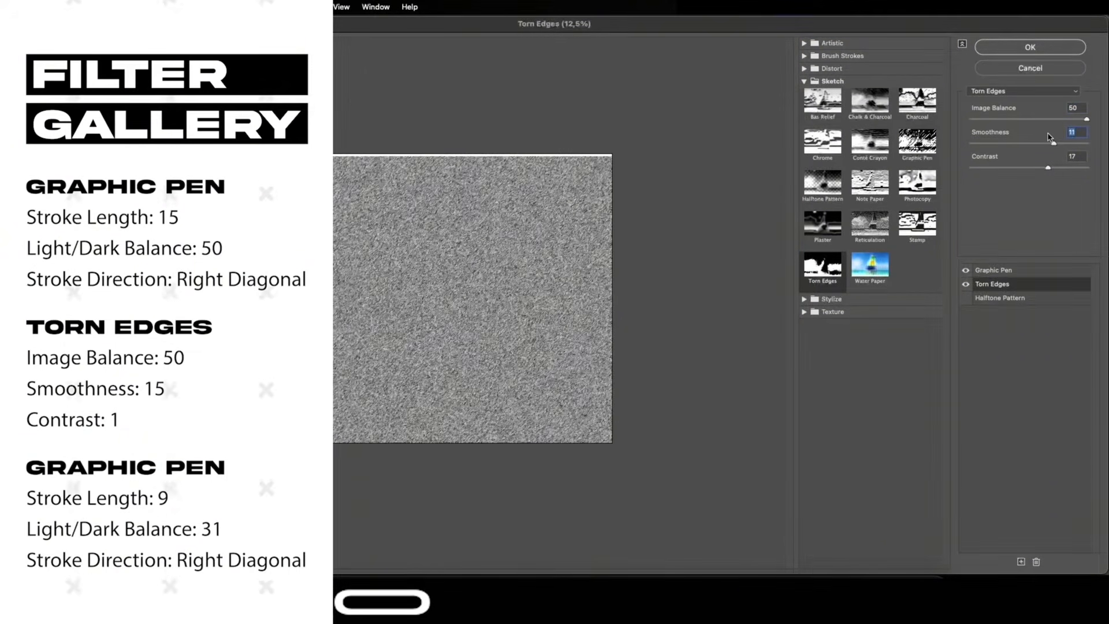
type("15")
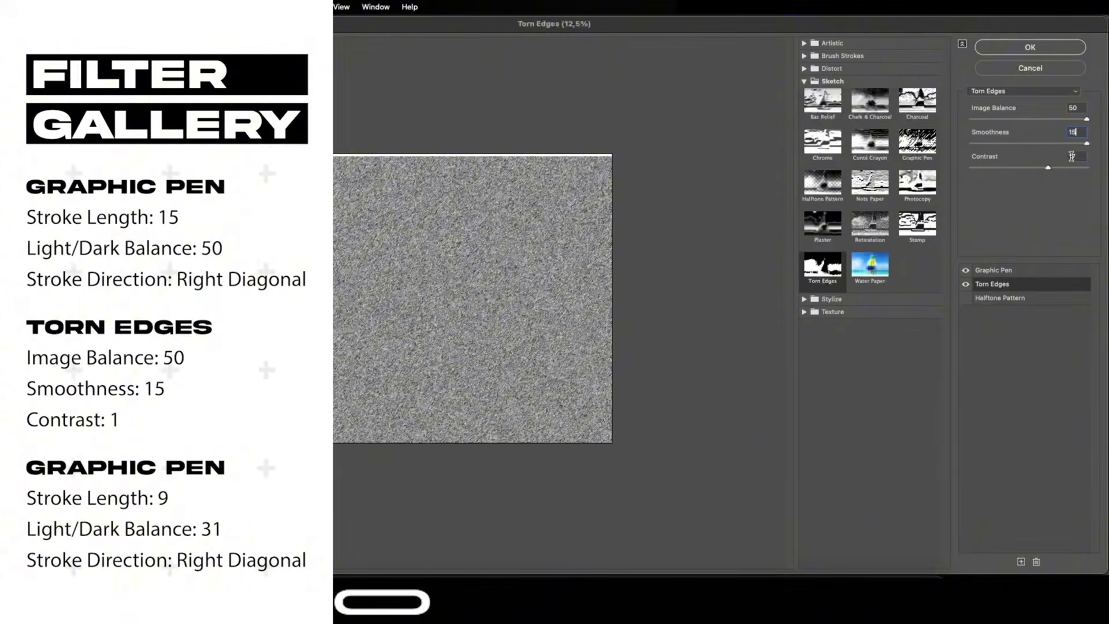
double_click(1074, 156)
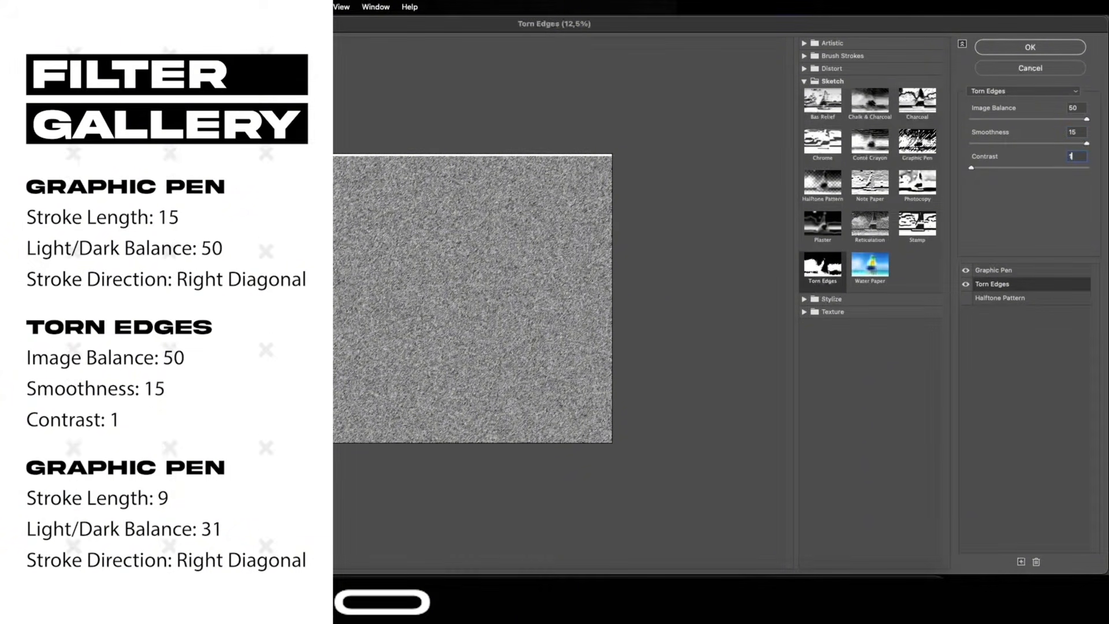
type("1")
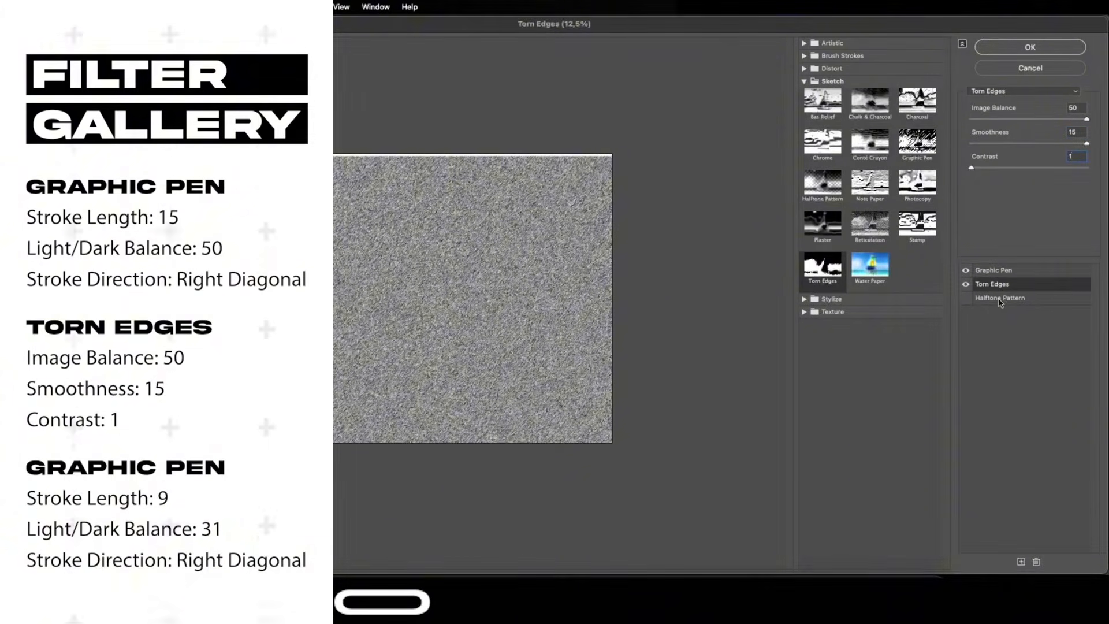
Show the lowest effect as Graphic Pen with stroke length 9, light/dark balance 31 and Right Diagonal, and apply the filter stack
left_click(966, 298)
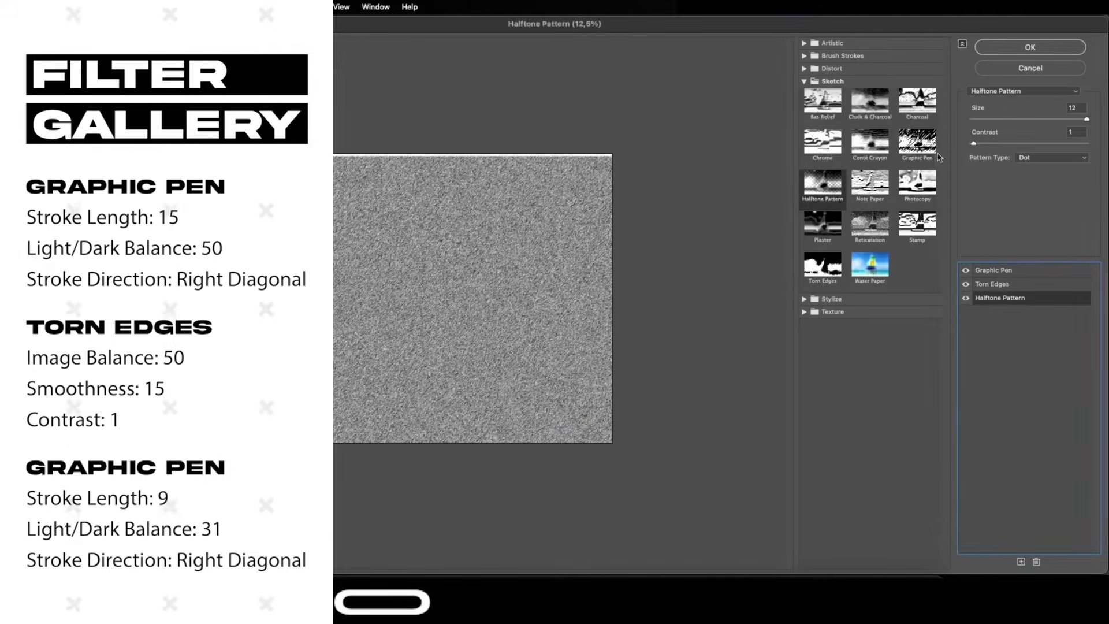
left_click(916, 143)
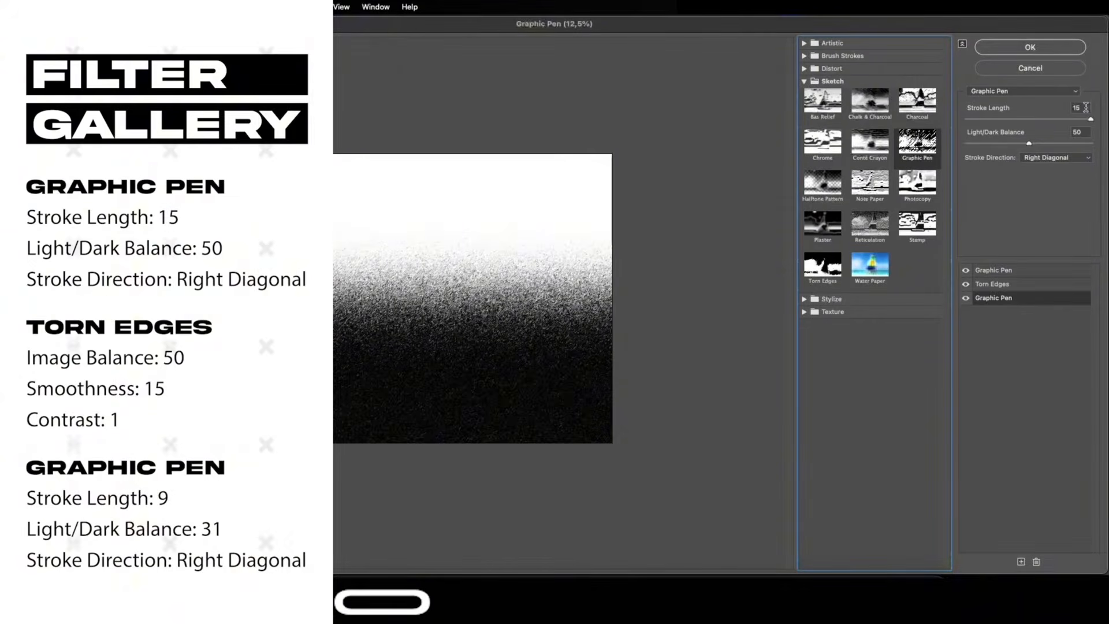
left_click(1081, 108)
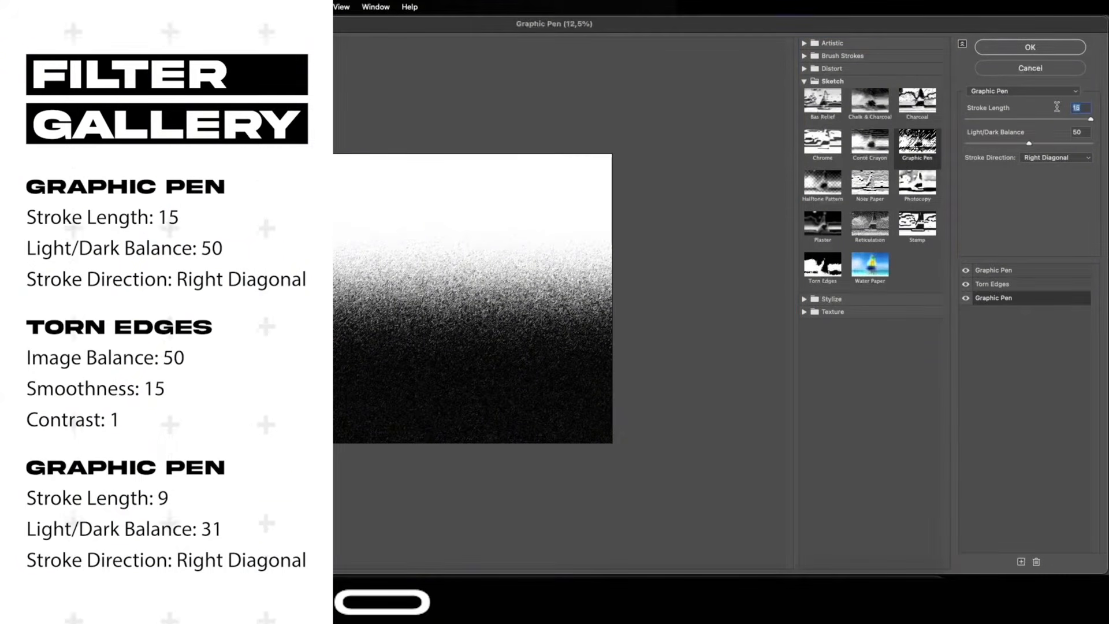
type("9")
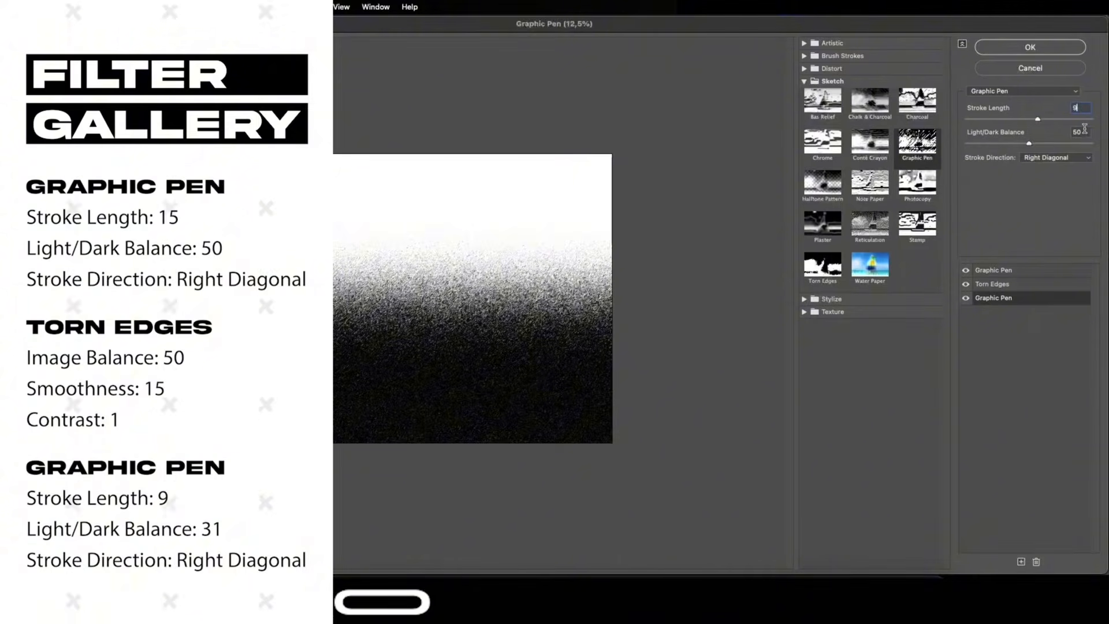
left_click_drag(1081, 132, 1061, 132)
type("31")
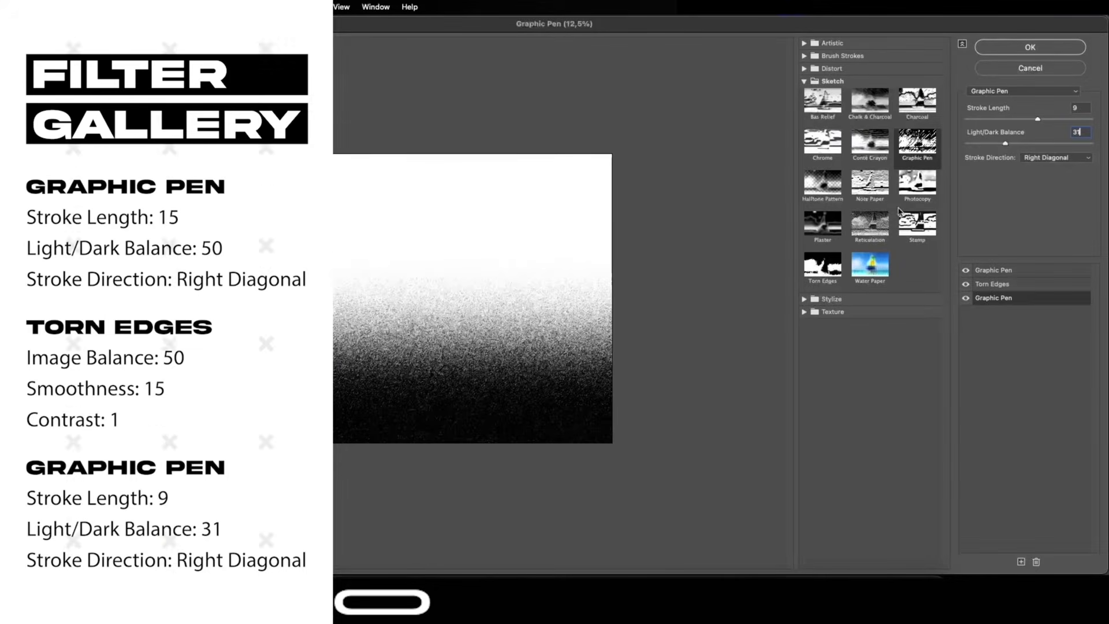
left_click(1014, 50)
Rasterize the filtered Gradient Fill 1 smart object into a pixel layer
key("super+0")
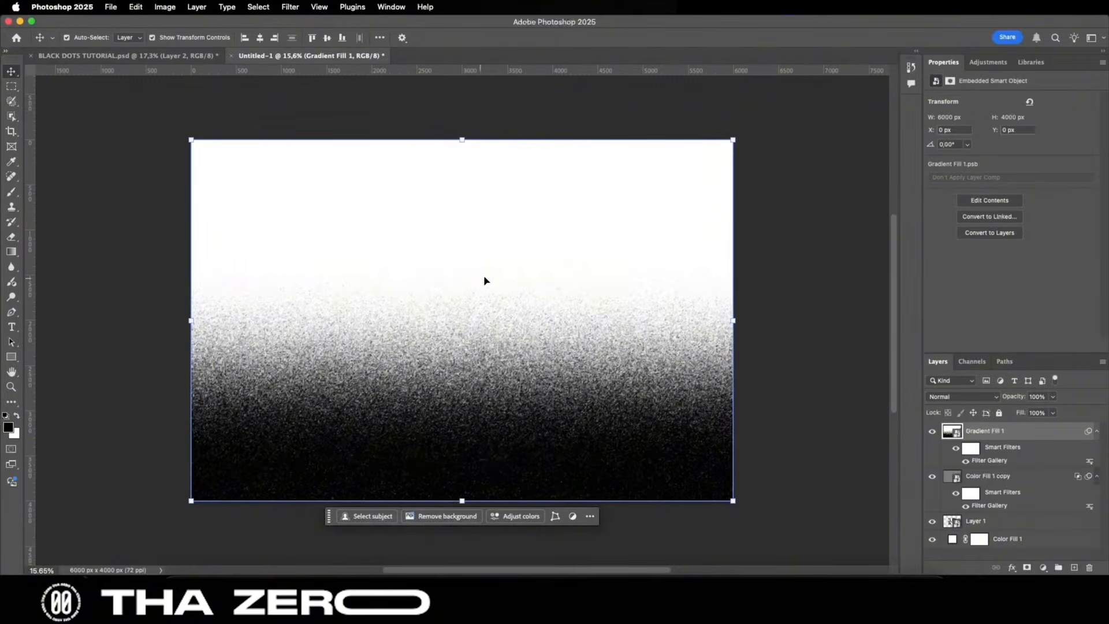
right_click(1031, 434)
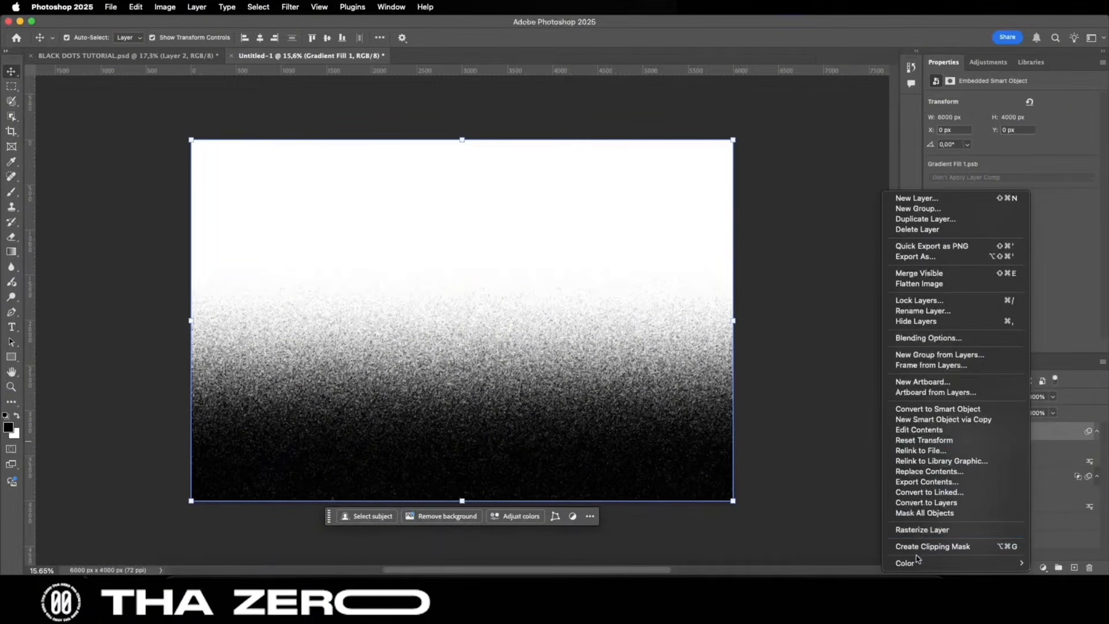
left_click(917, 530)
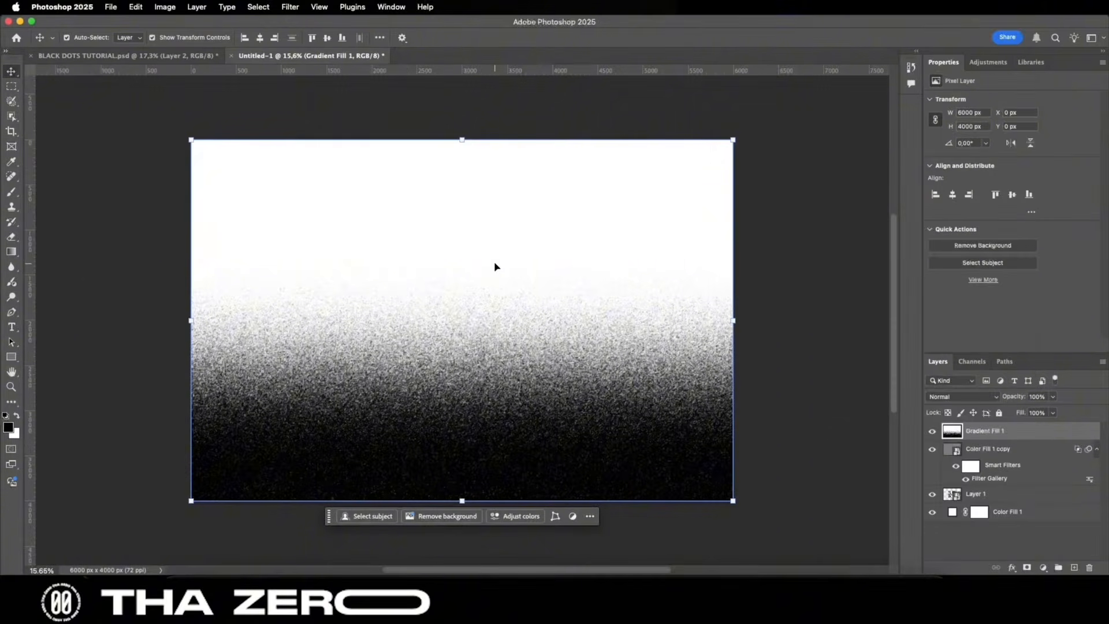
Scale the grainy gradient layer up proportionally beyond the canvas to about 10190 × 6794 px
scroll(495, 263, "down", 5)
left_click_drag(462, 235, 462, 158)
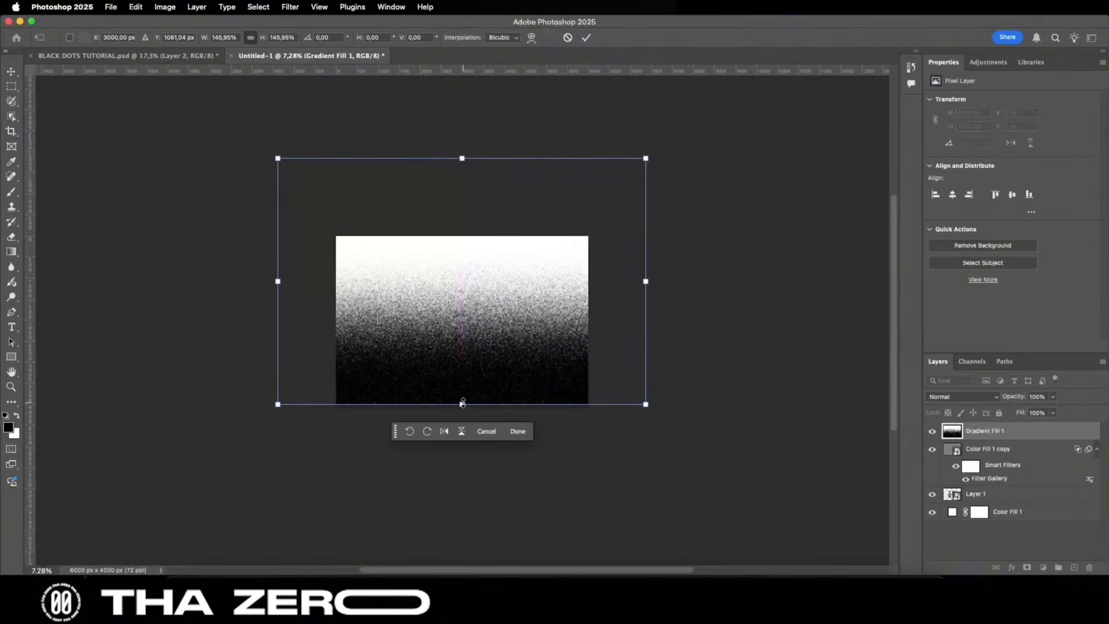
left_click_drag(462, 402, 462, 437)
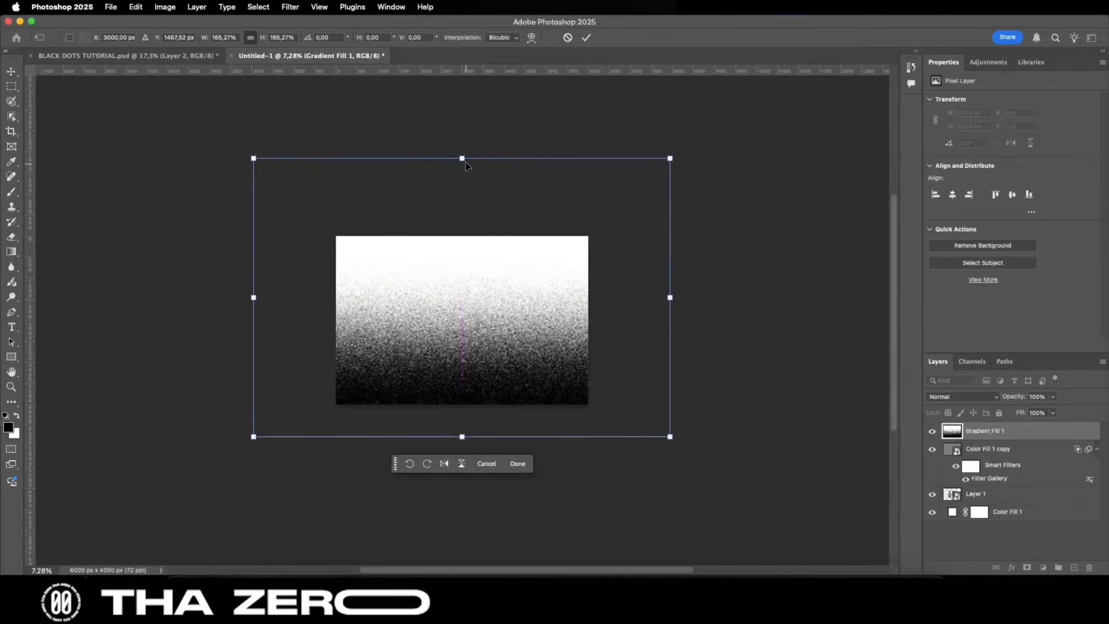
left_click_drag(466, 162, 466, 151)
left_click(587, 37)
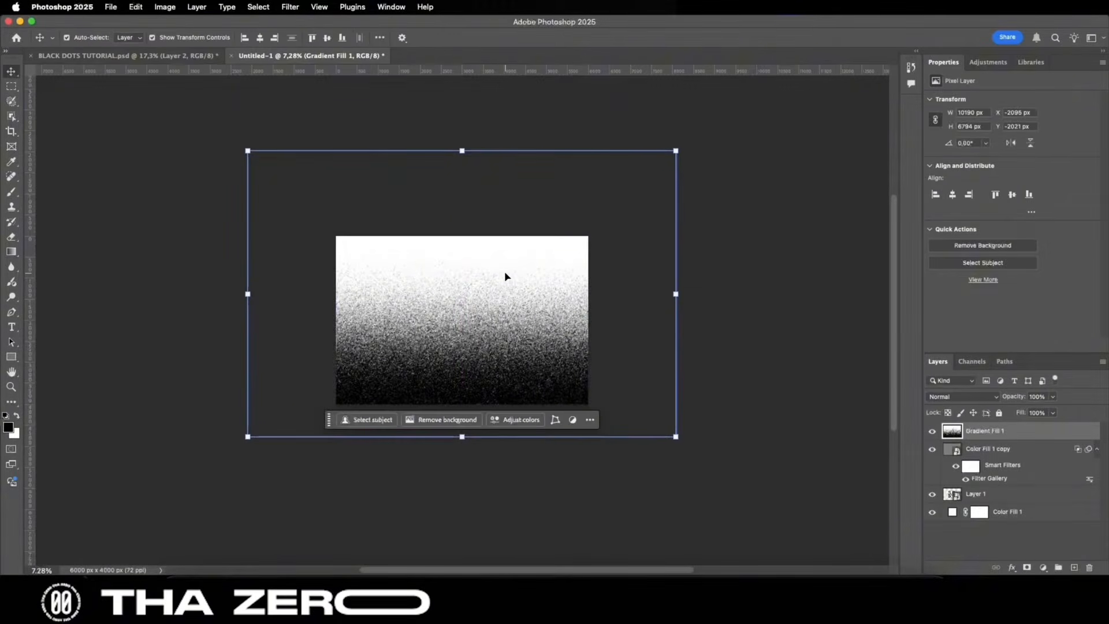
key("super+0")
Compare the enlarged grain texture with the one in the BLACK DOTS TUTORIAL.psd document
left_click(158, 55)
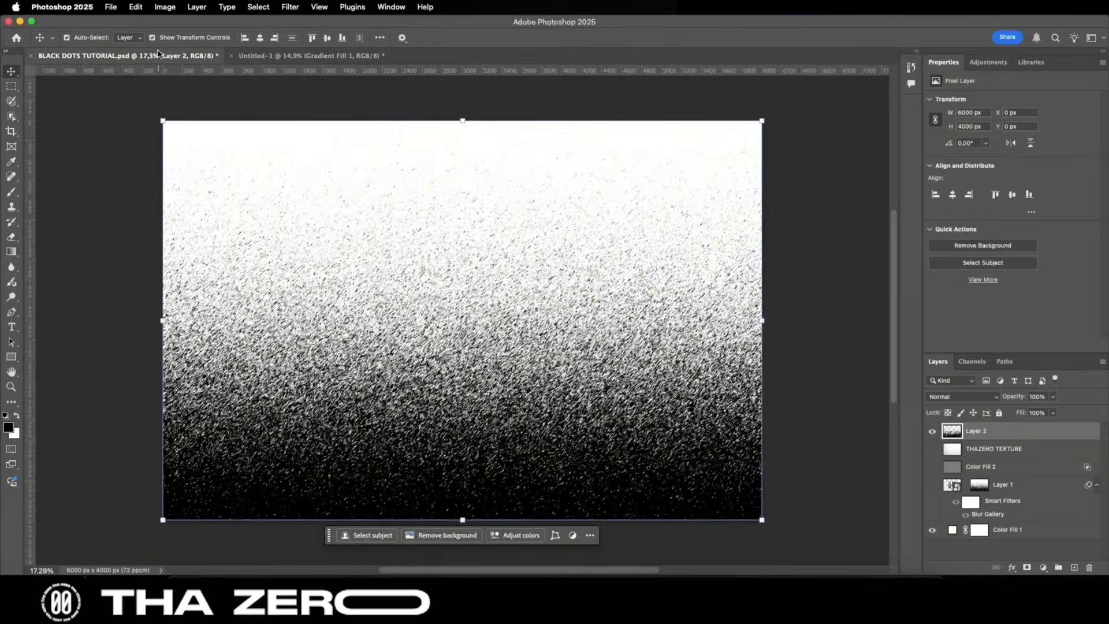
left_click(278, 55)
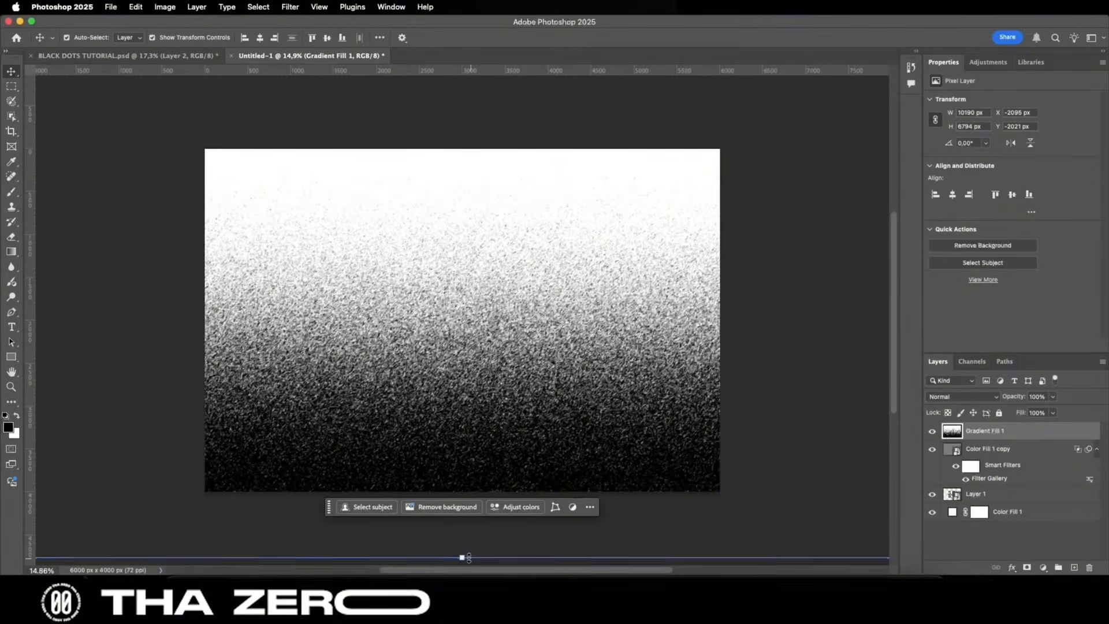
scroll(409, 401, "up", 1)
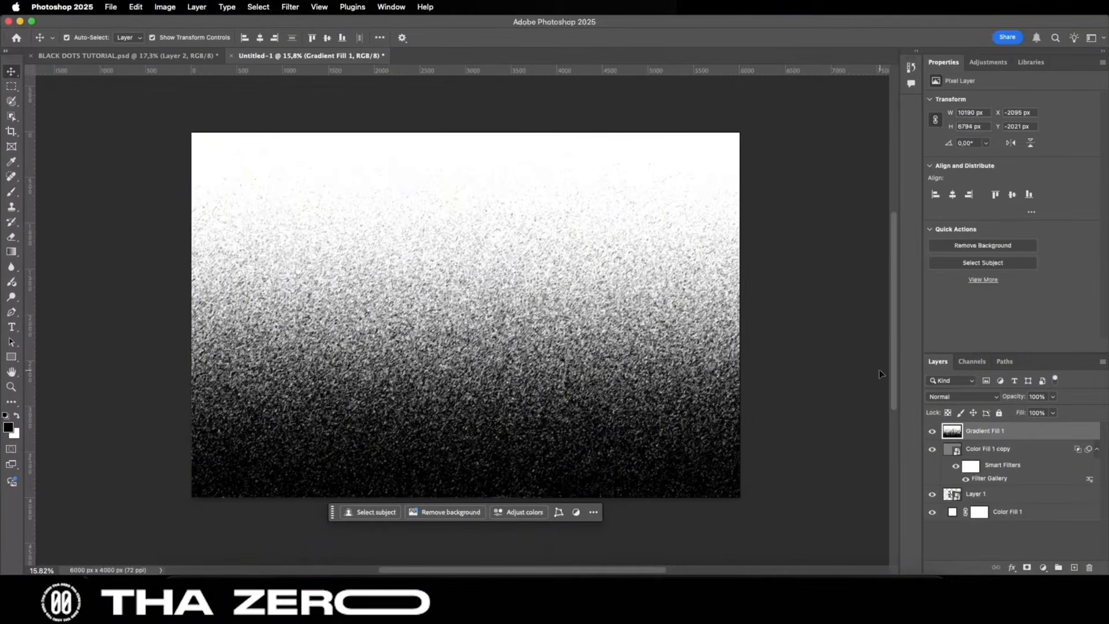
Copy the canvas-sized area of the grain texture to a new layer with a rectangular marquee, and select the original Gradient Fill 1 layer
left_click(11, 88)
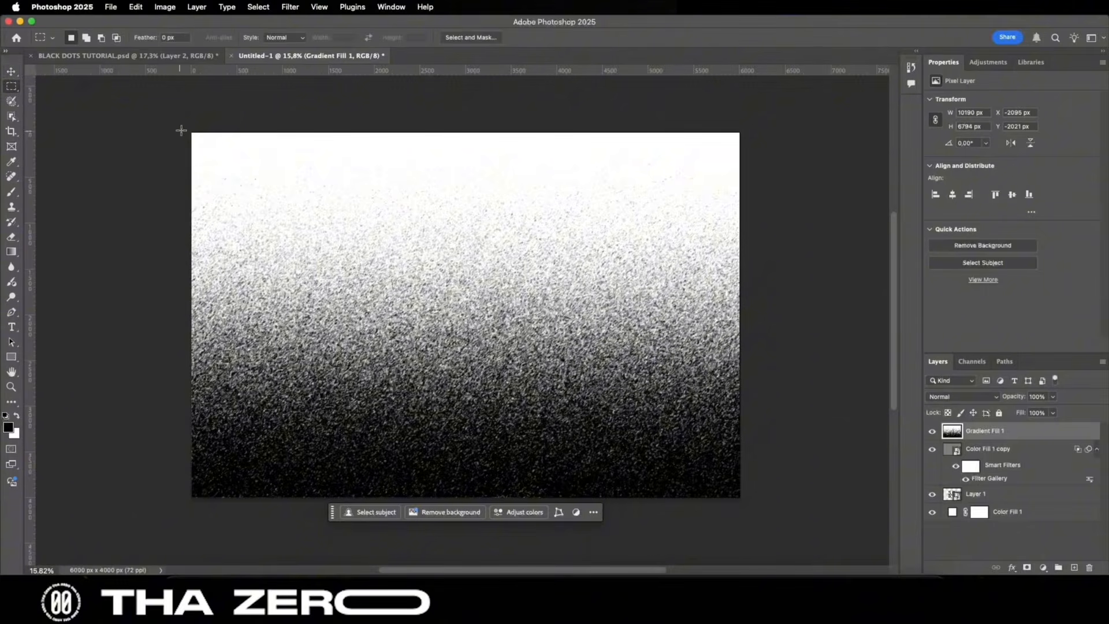
left_click_drag(181, 130, 811, 503)
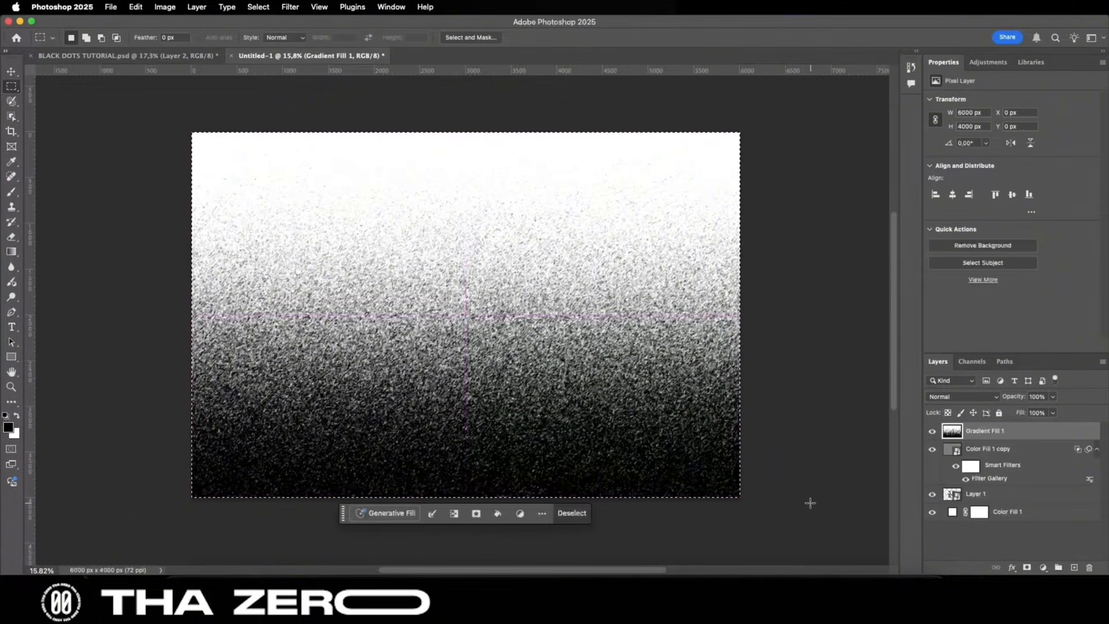
key("super+j")
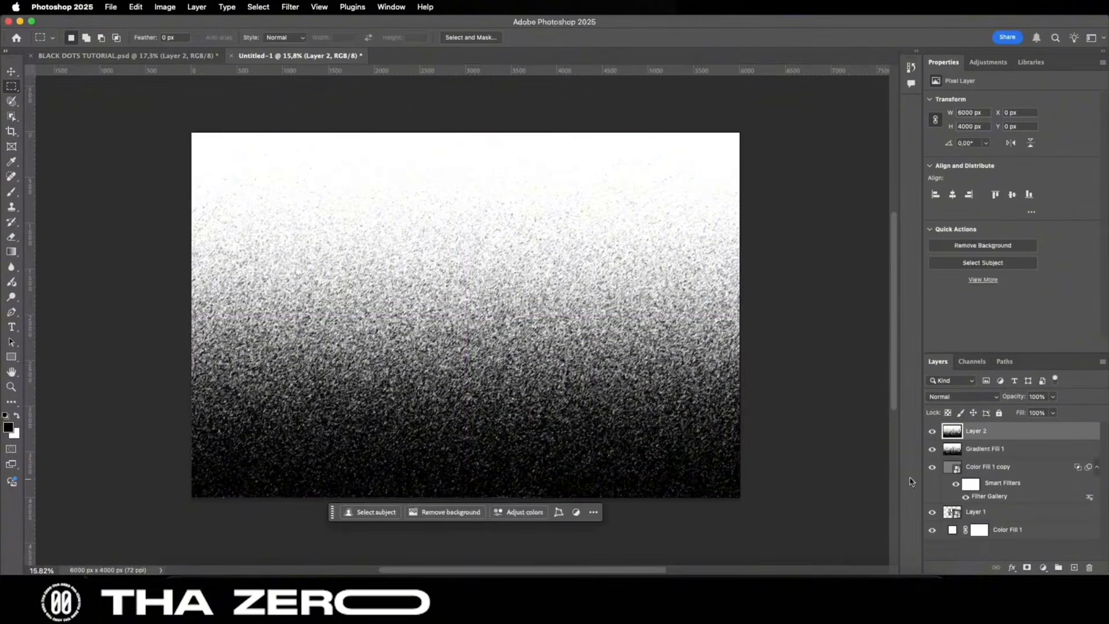
left_click(1008, 450)
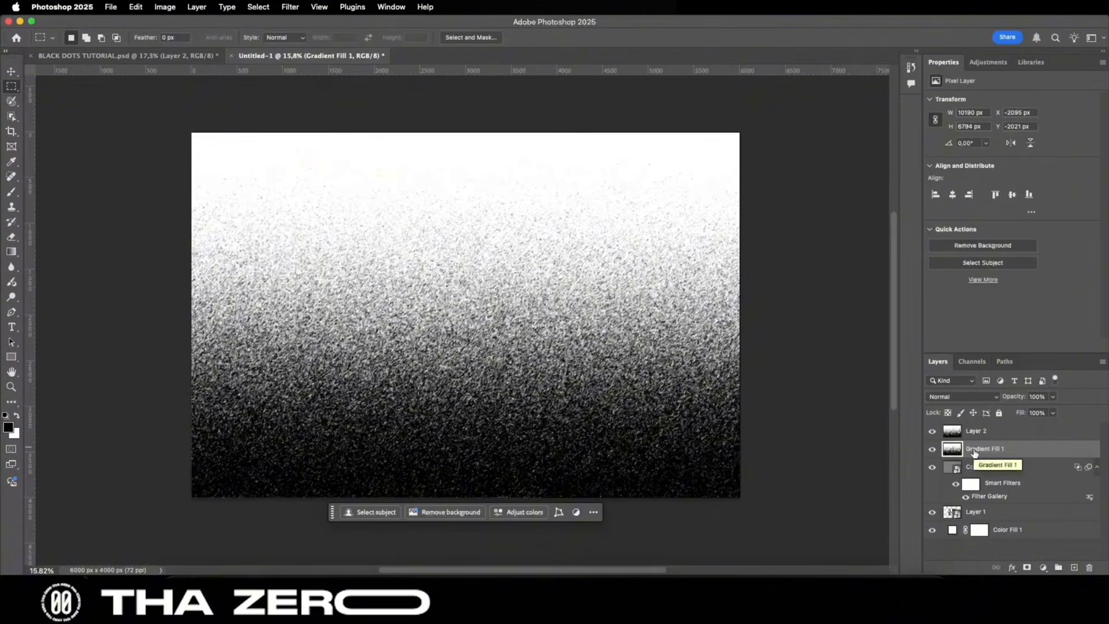
Delete the Gradient Fill 1 layer and select the white areas of Layer 2 with Color Range at a fuzziness of 20
key("Delete")
left_click(995, 440)
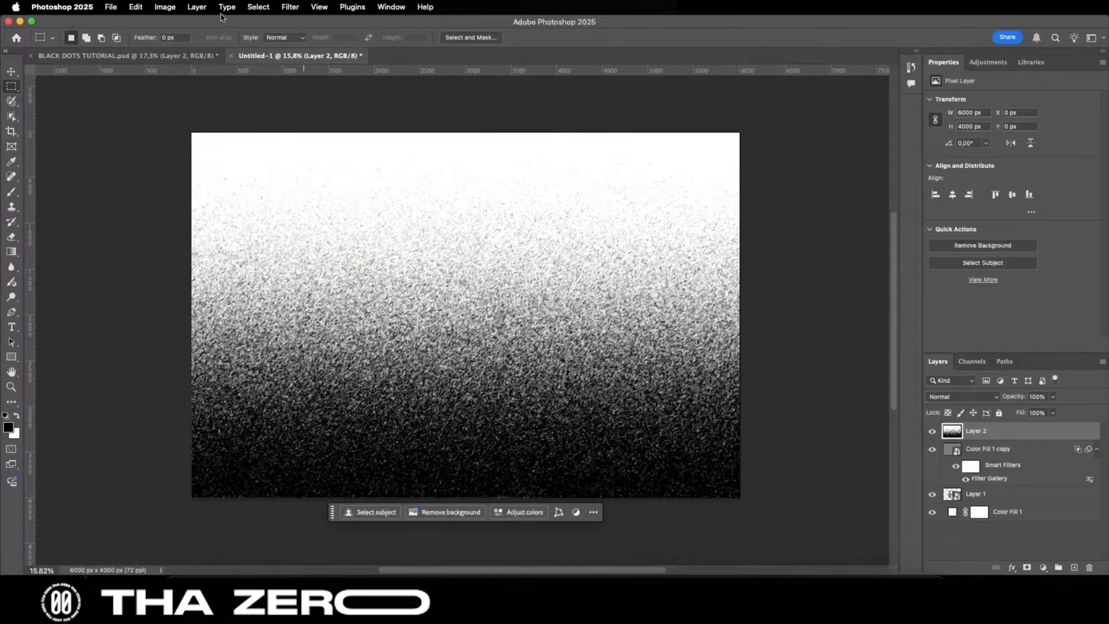
left_click(257, 7)
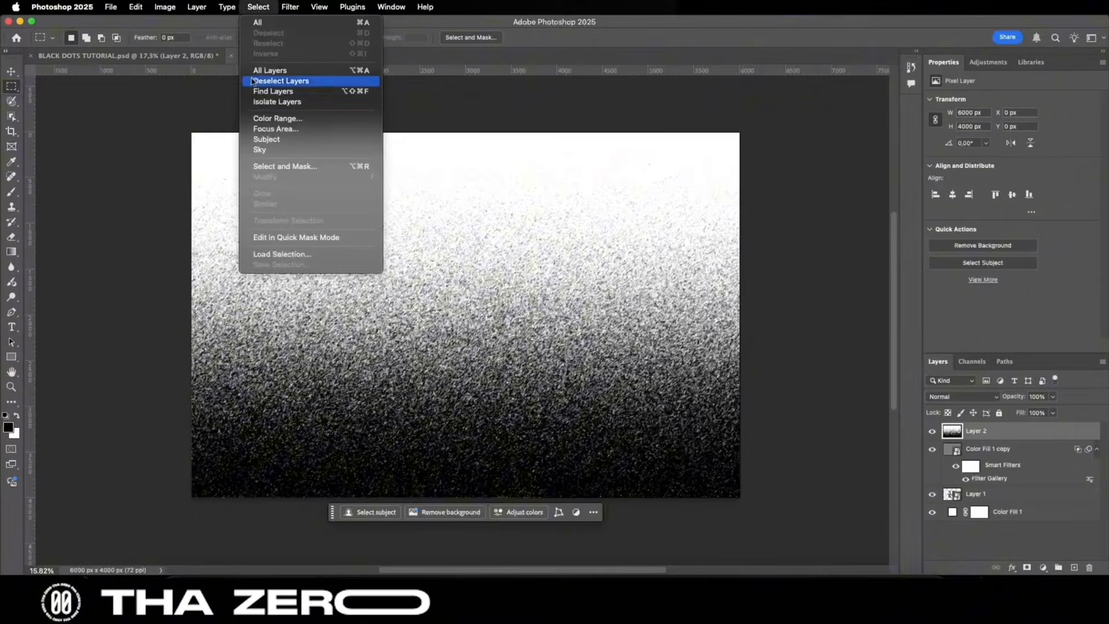
left_click(277, 118)
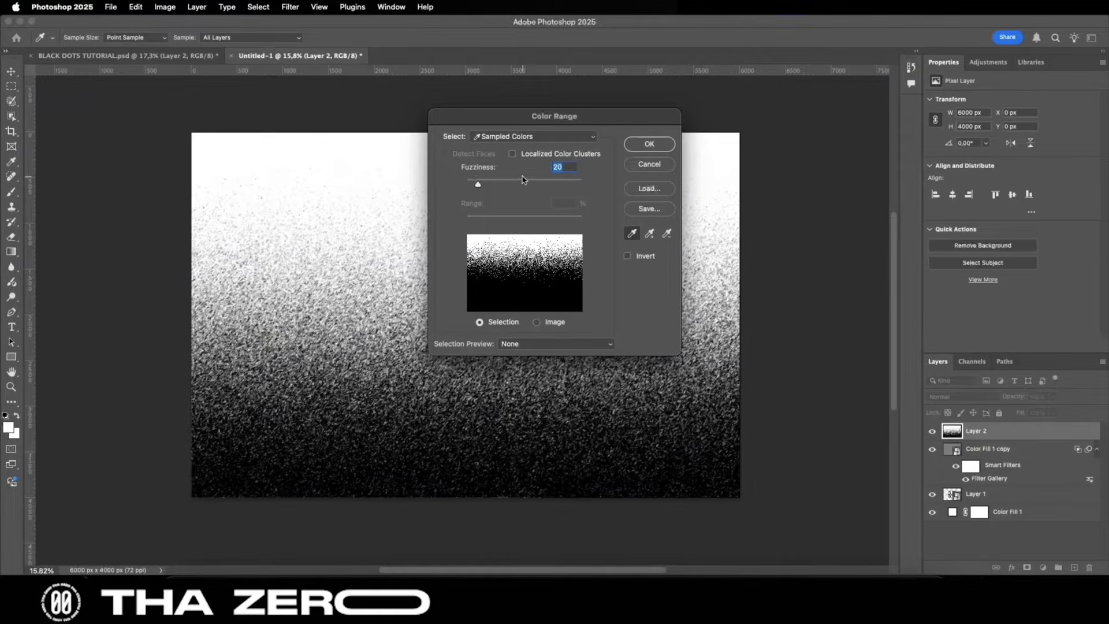
left_click(640, 148)
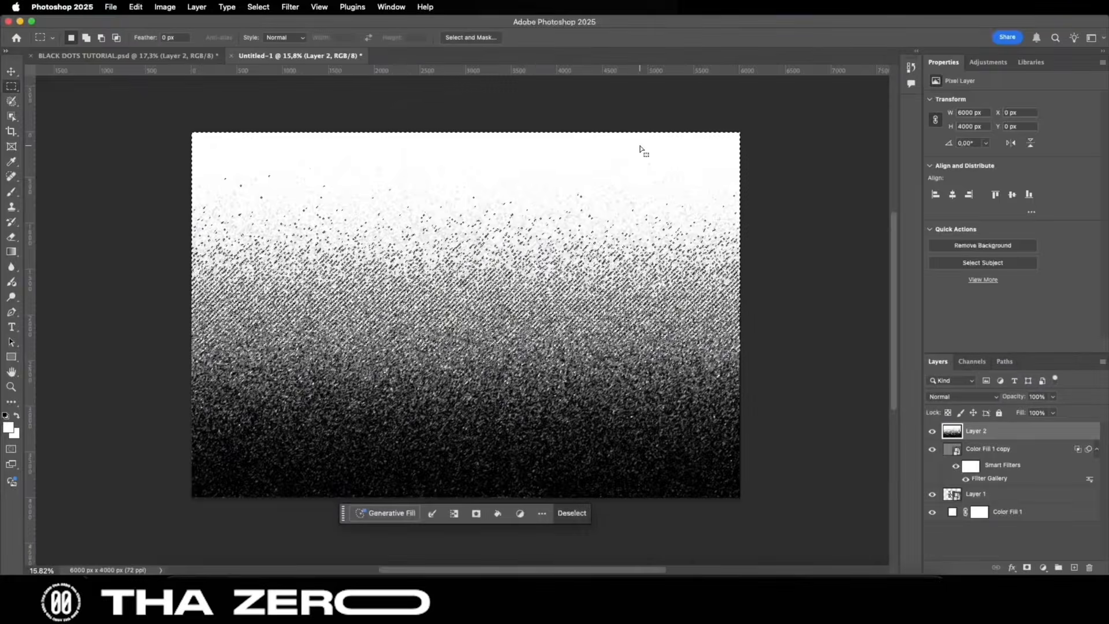
Remove the selected white areas from Layer 2 by adding a layer mask, inverting it and applying it to the pixels
left_click(1028, 567)
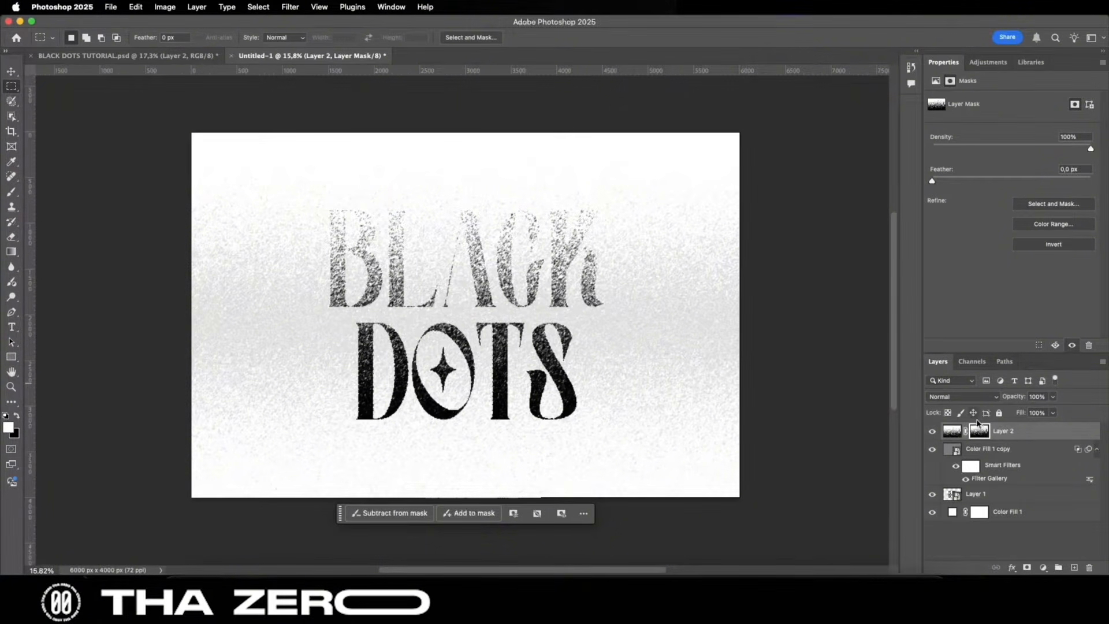
key("ctrl+i")
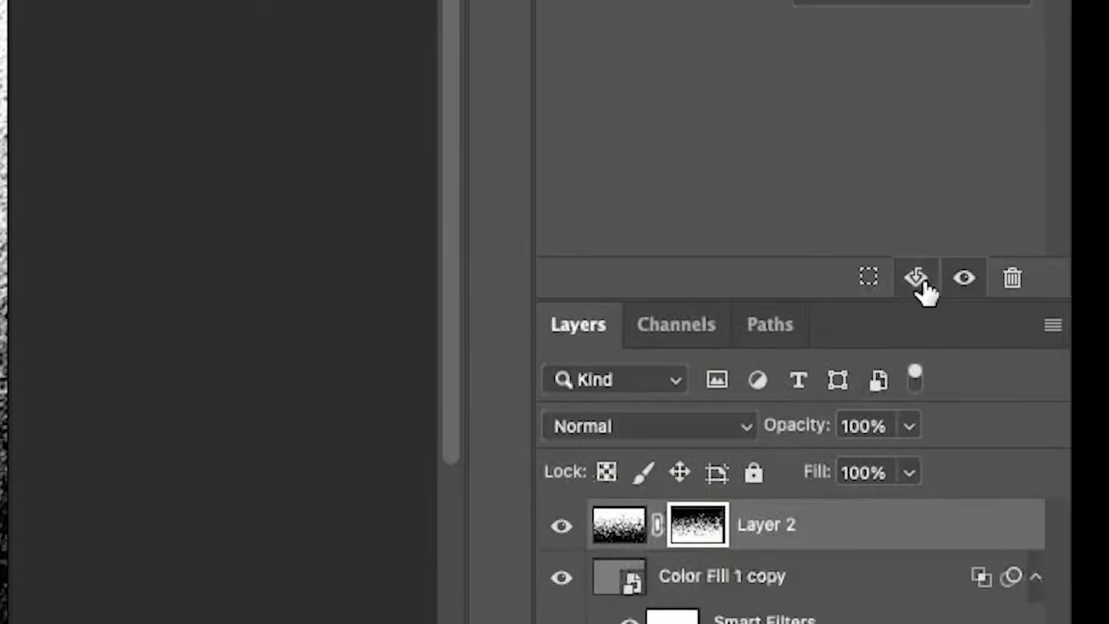
left_click(918, 281)
left_click(11, 71)
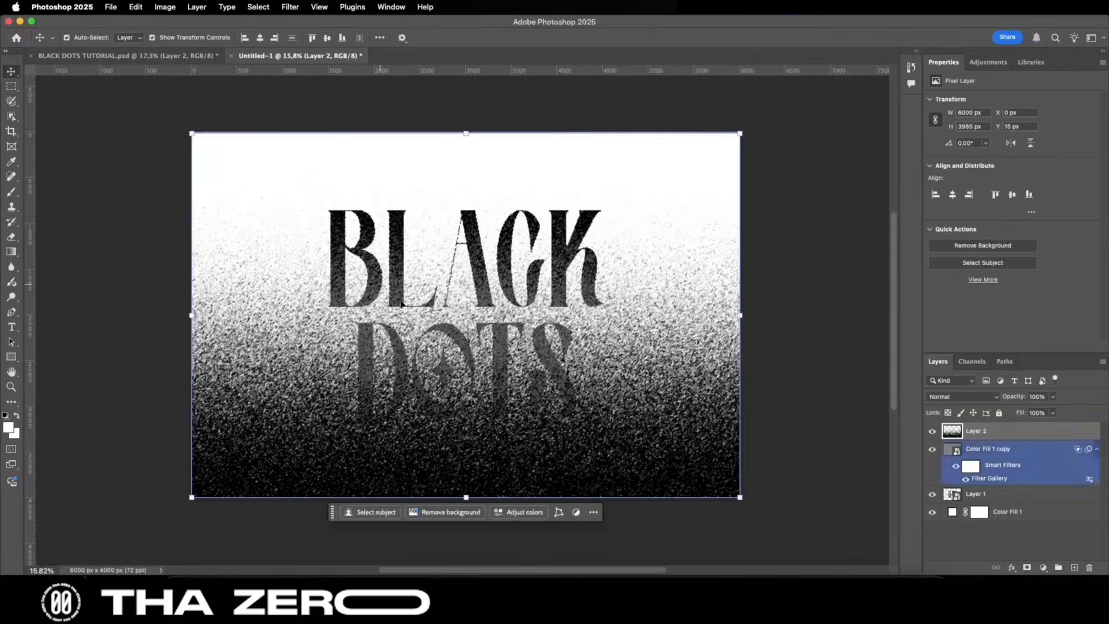
left_click_drag(447, 385, 474, 347)
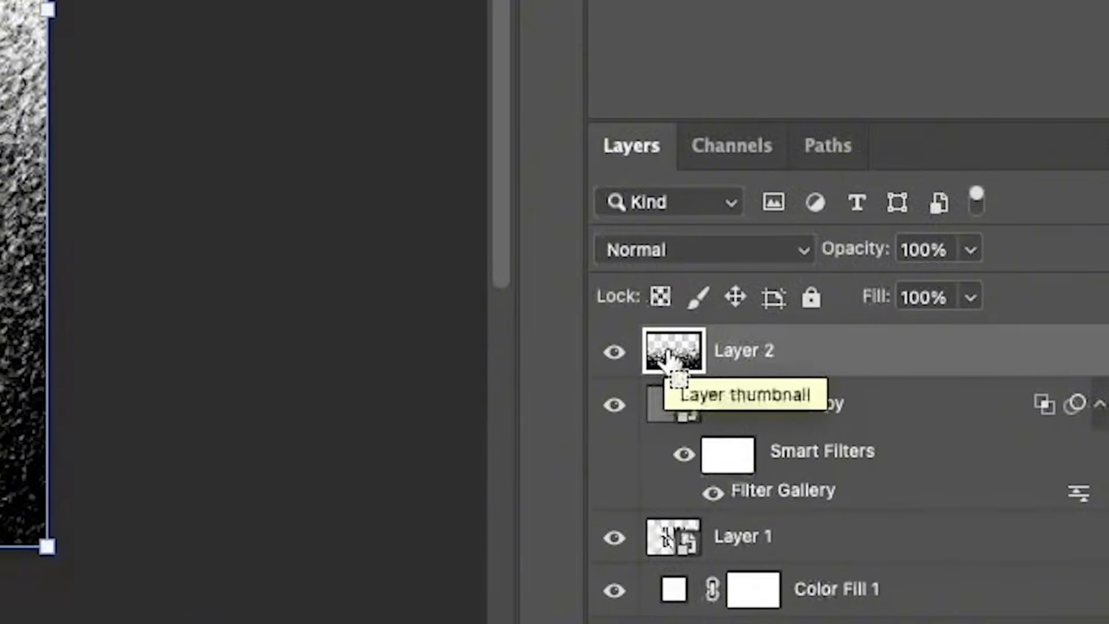
Load Layer 2's grain pixels as a selection and turn it into a layer mask on the Layer 1 lettering
left_click_drag(664, 359, 668, 361)
left_click(668, 351, "super")
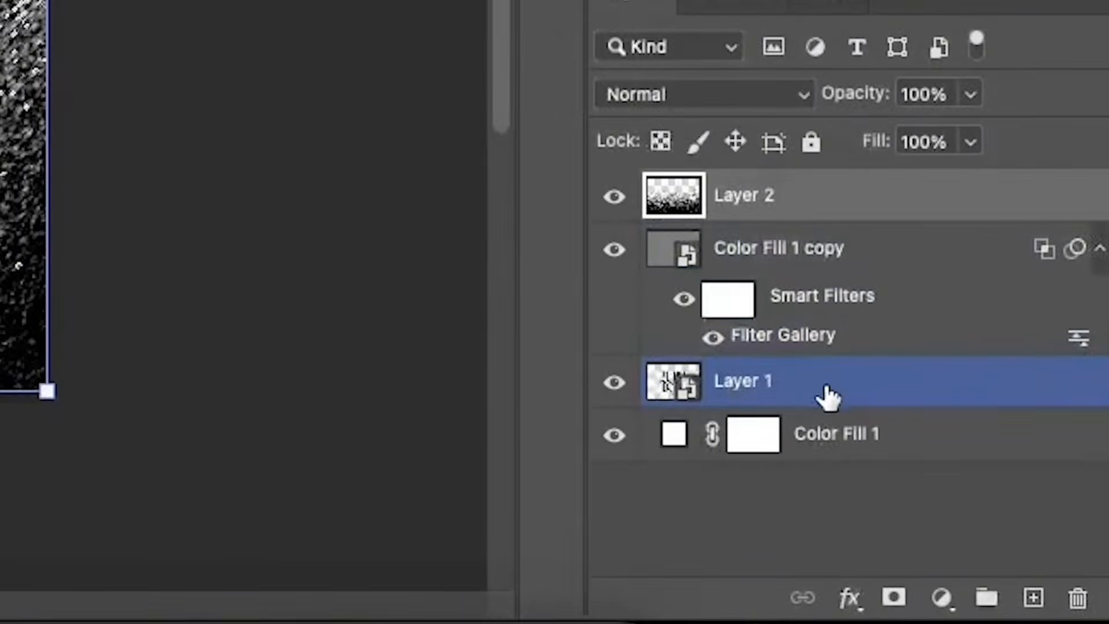
left_click(823, 384)
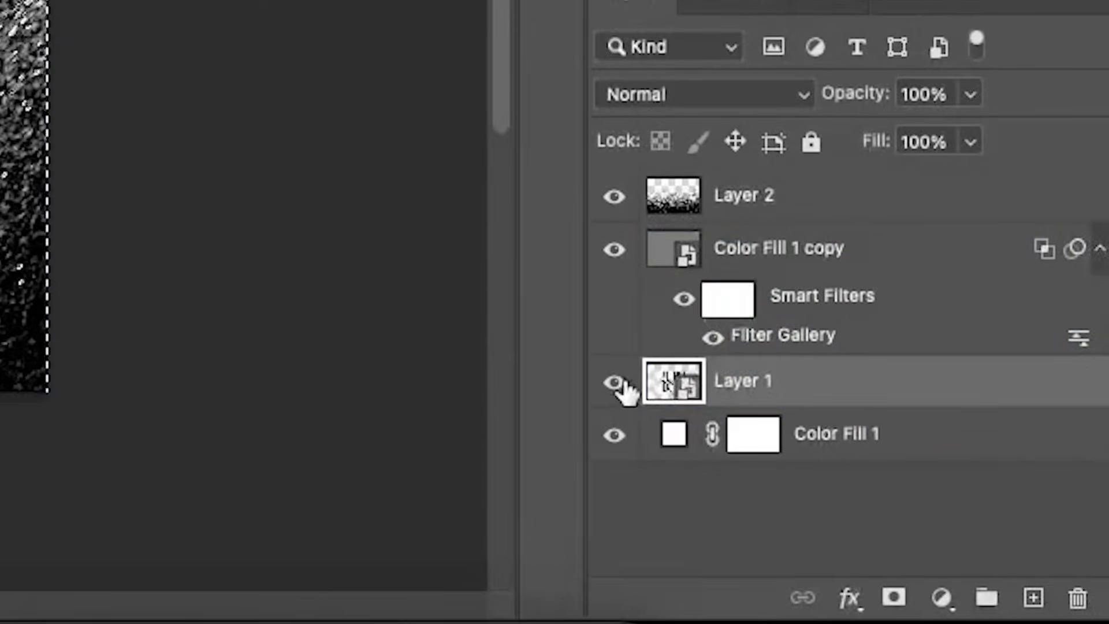
left_click(894, 604)
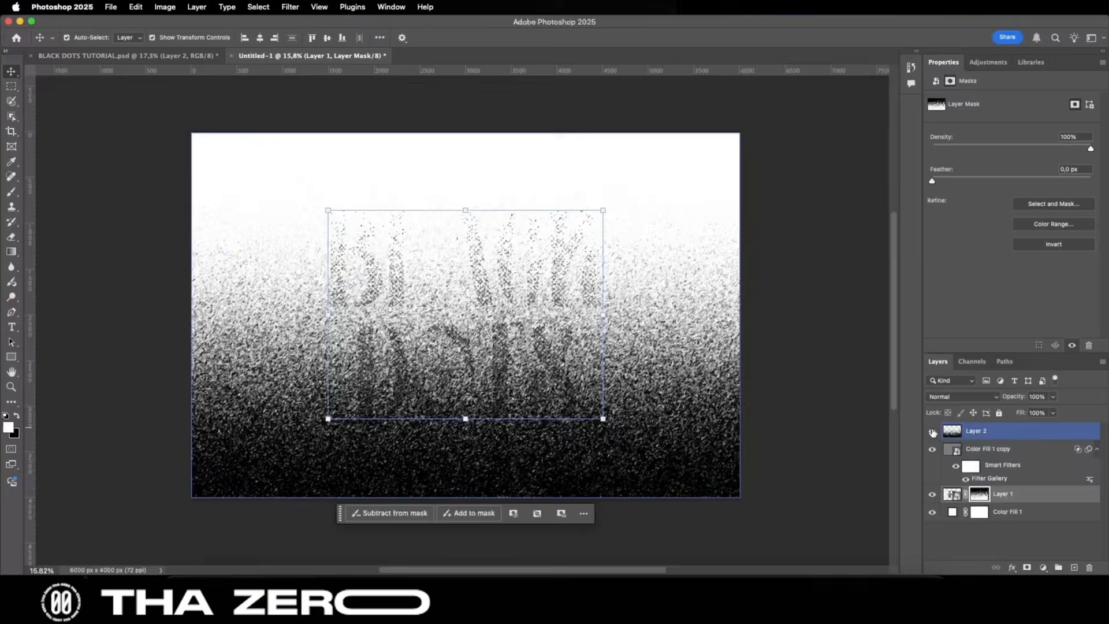
Hide Layer 2 and invert the layer mask on Layer 1
left_click(614, 197)
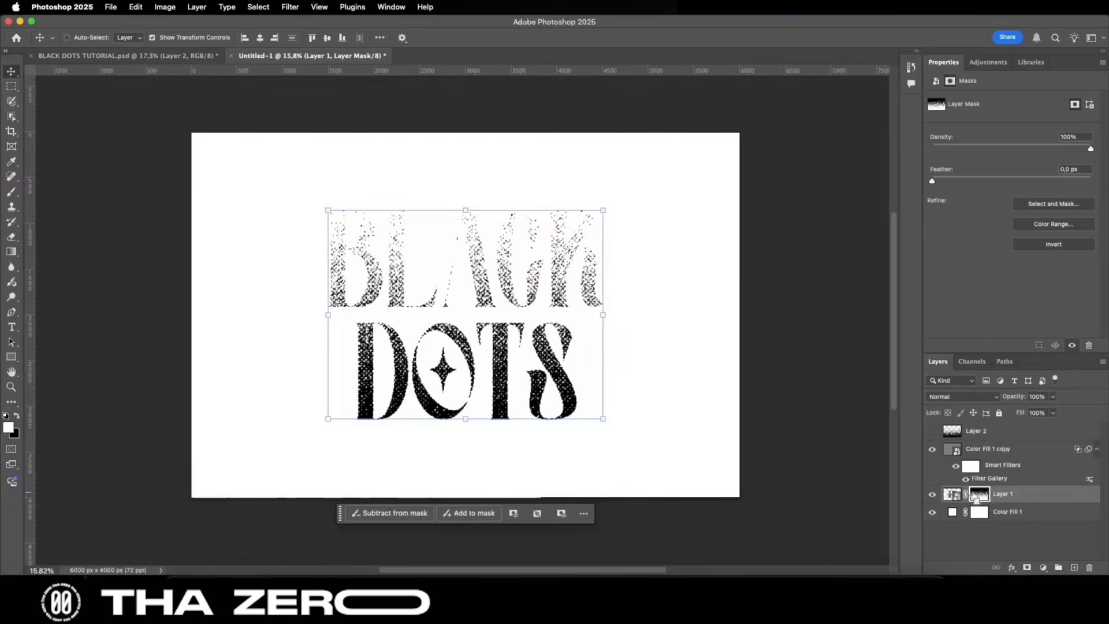
key("super+i")
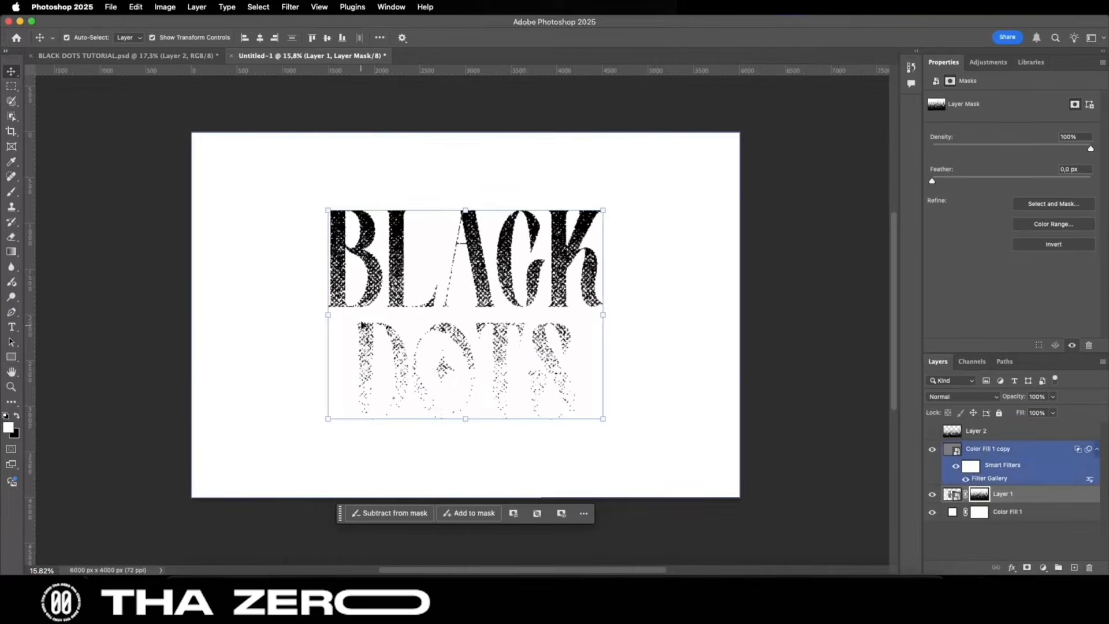
scroll(416, 317, "up", 3)
scroll(433, 338, "down", 2)
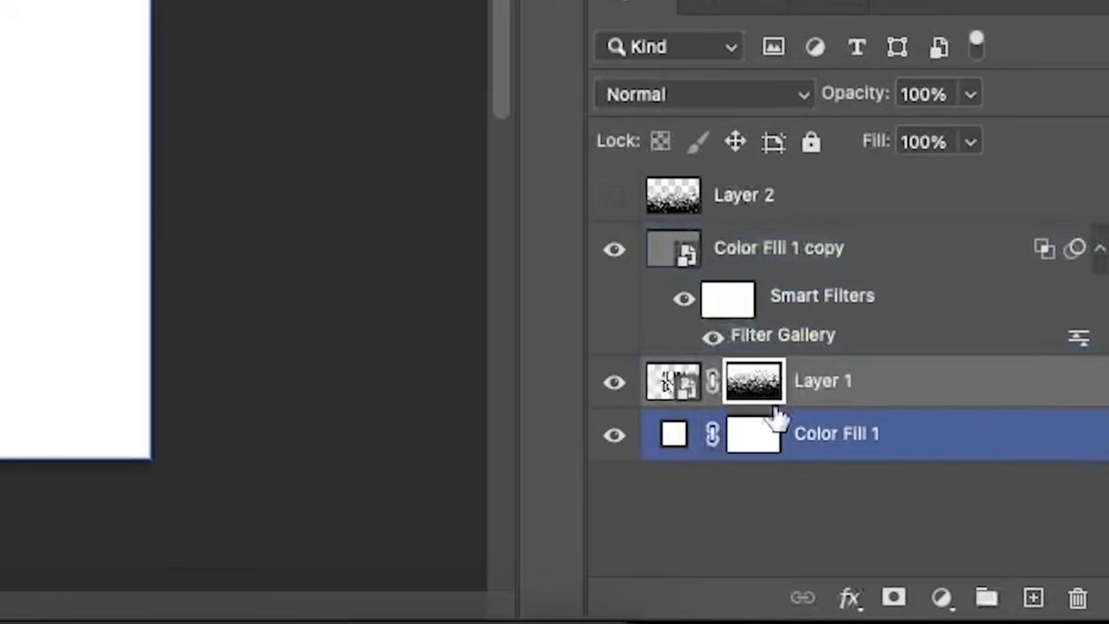
Unlink the mask from Layer 1 and move it down so the grainy fade mainly affects the word DOTS
left_click(712, 391)
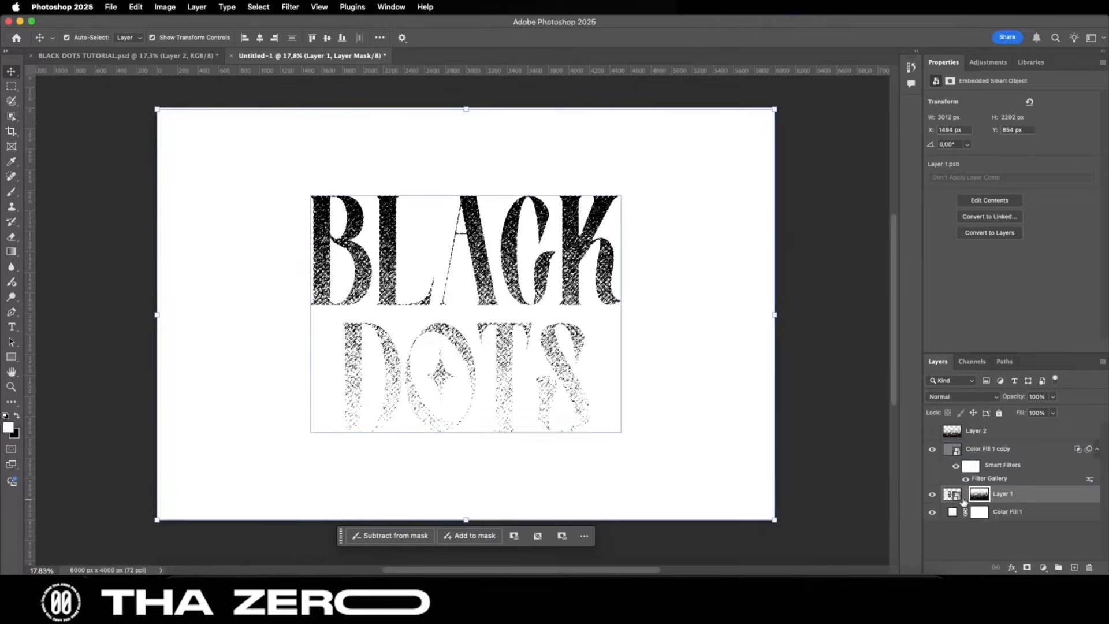
left_click_drag(688, 331, 680, 403)
scroll(682, 364, "down", 1)
scroll(572, 327, "up", 5)
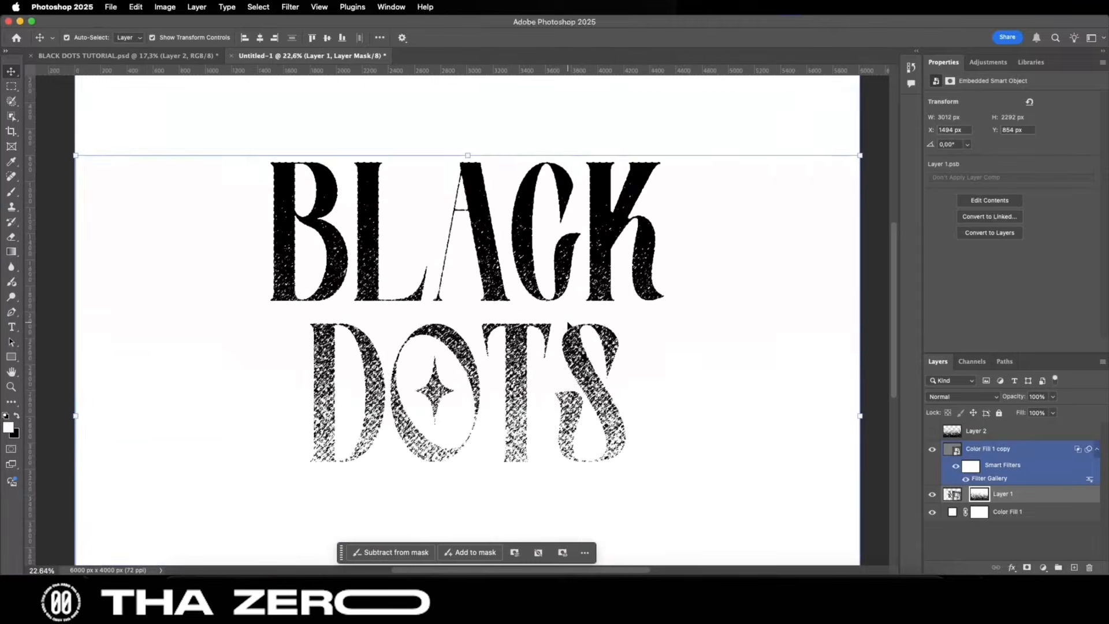
scroll(595, 334, "down", 1)
scroll(612, 335, "down", 3)
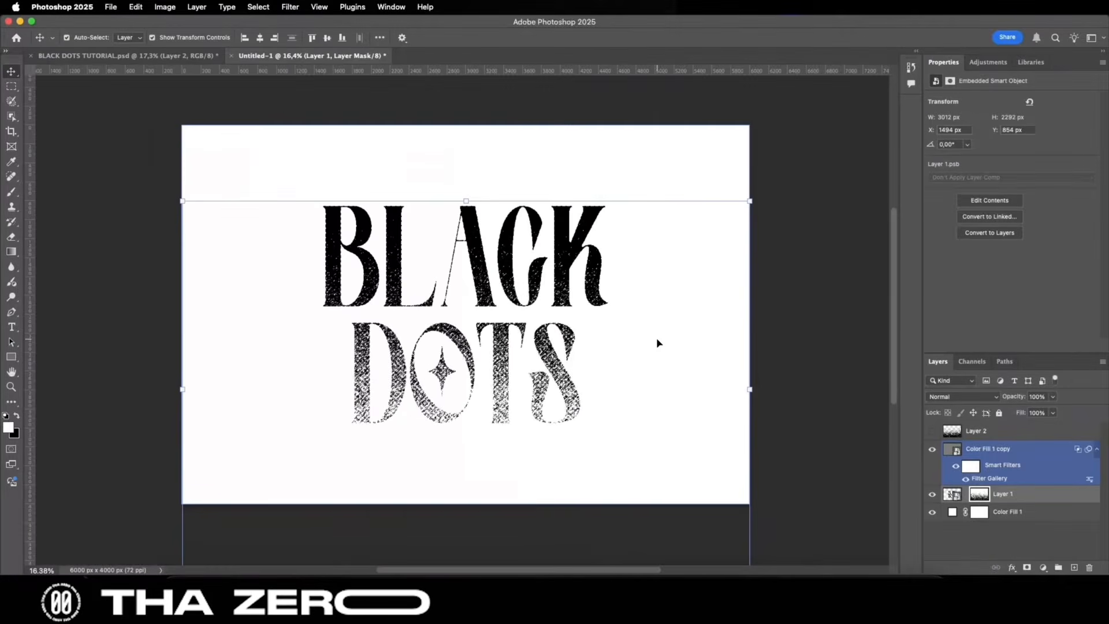
left_click_drag(656, 338, 658, 349)
scroll(560, 357, "up", 3)
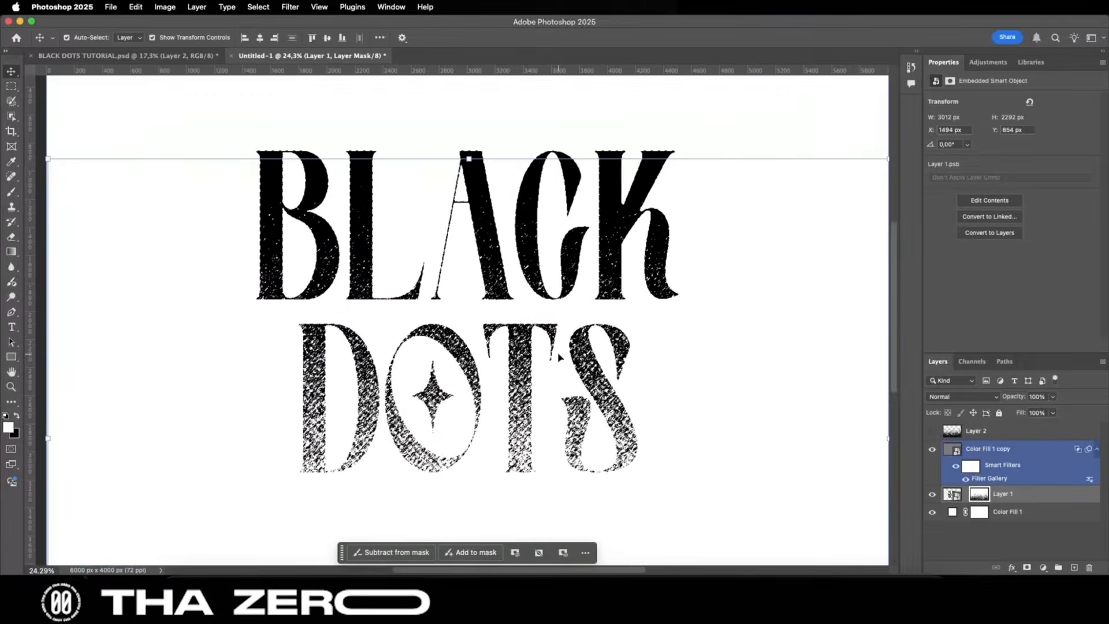
Hide the Color Fill 1 copy halftone layer and apply a 7.2-pixel Gaussian Blur to Layer 1's mask
left_click(932, 450)
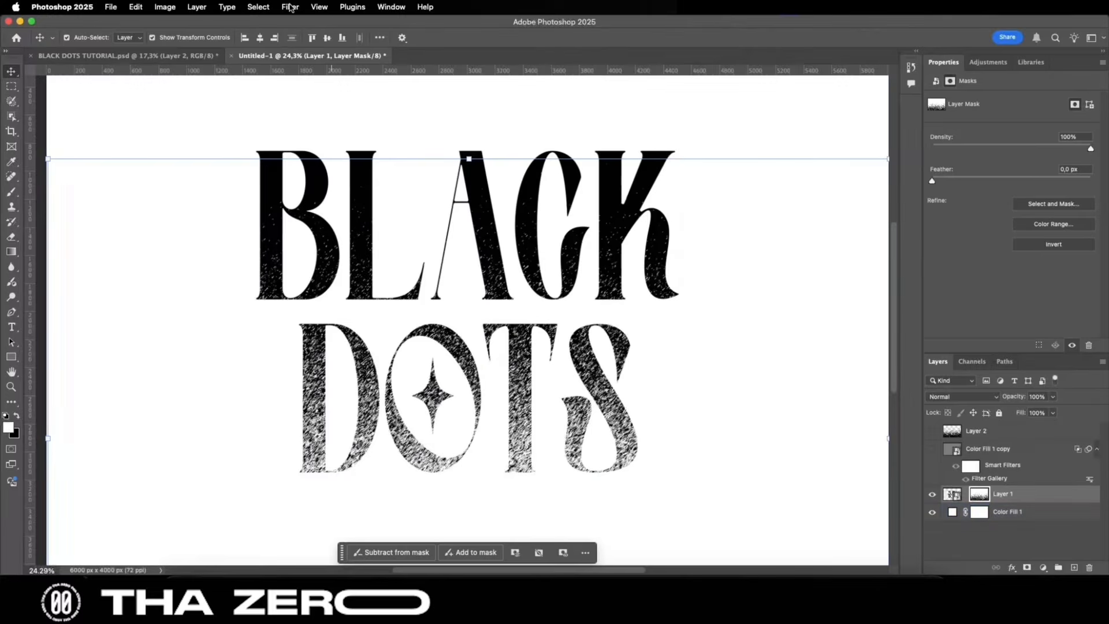
left_click(290, 6)
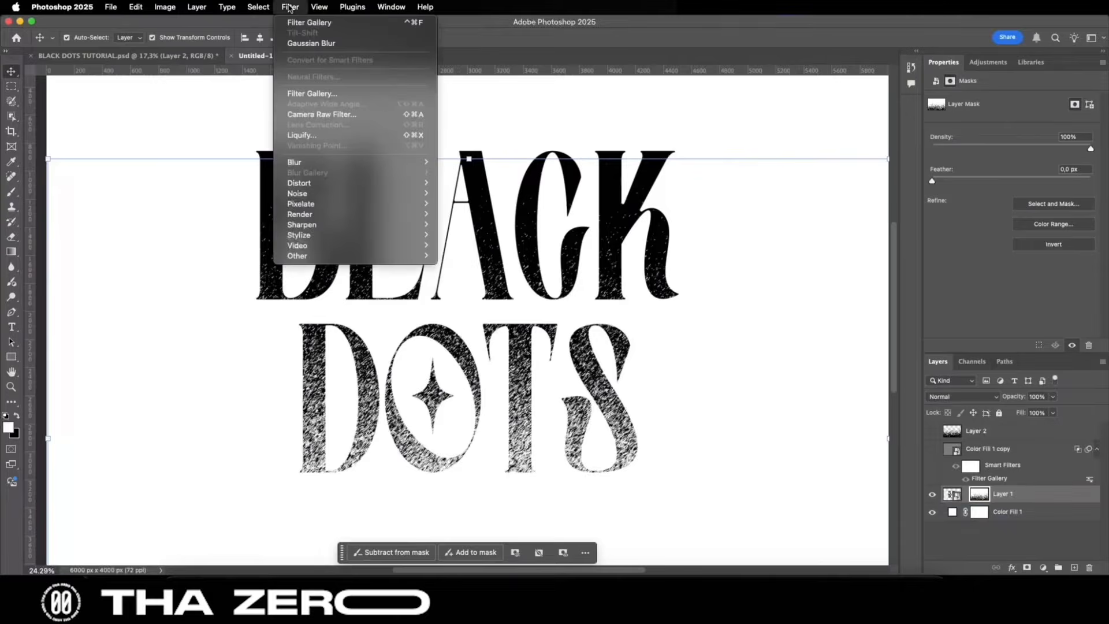
mouse_move(340, 162)
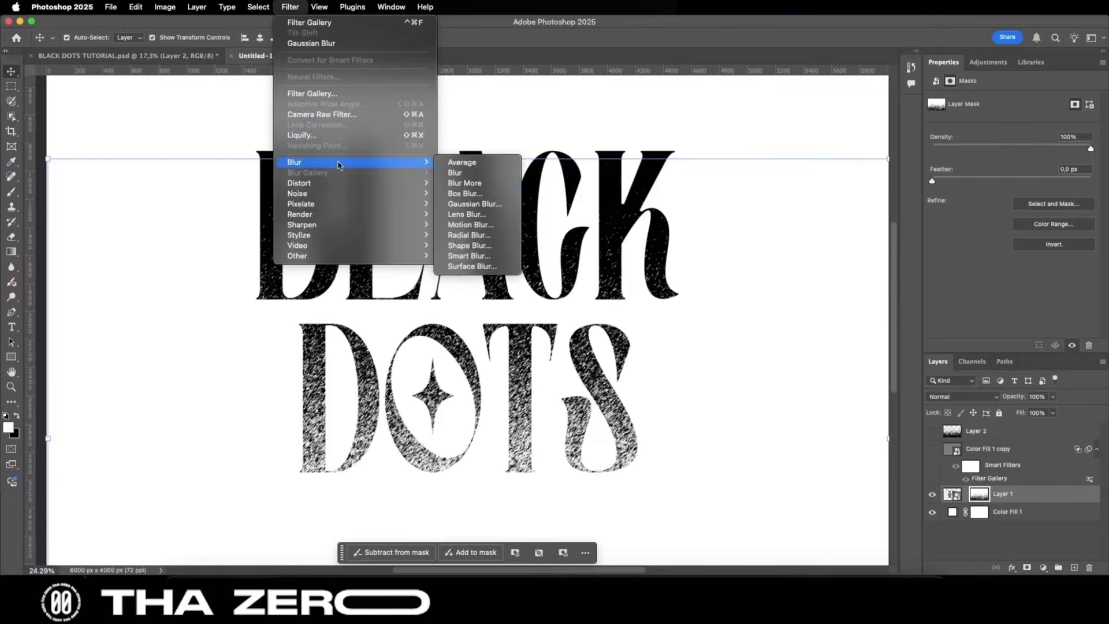
left_click(485, 204)
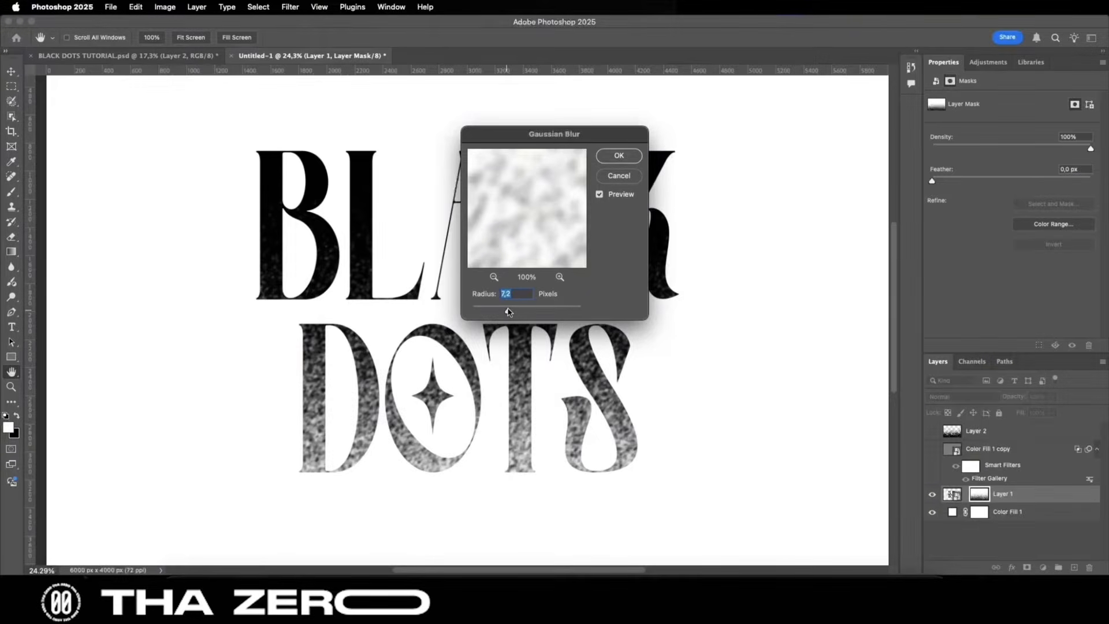
left_click_drag(507, 312, 507, 312)
left_click(616, 156)
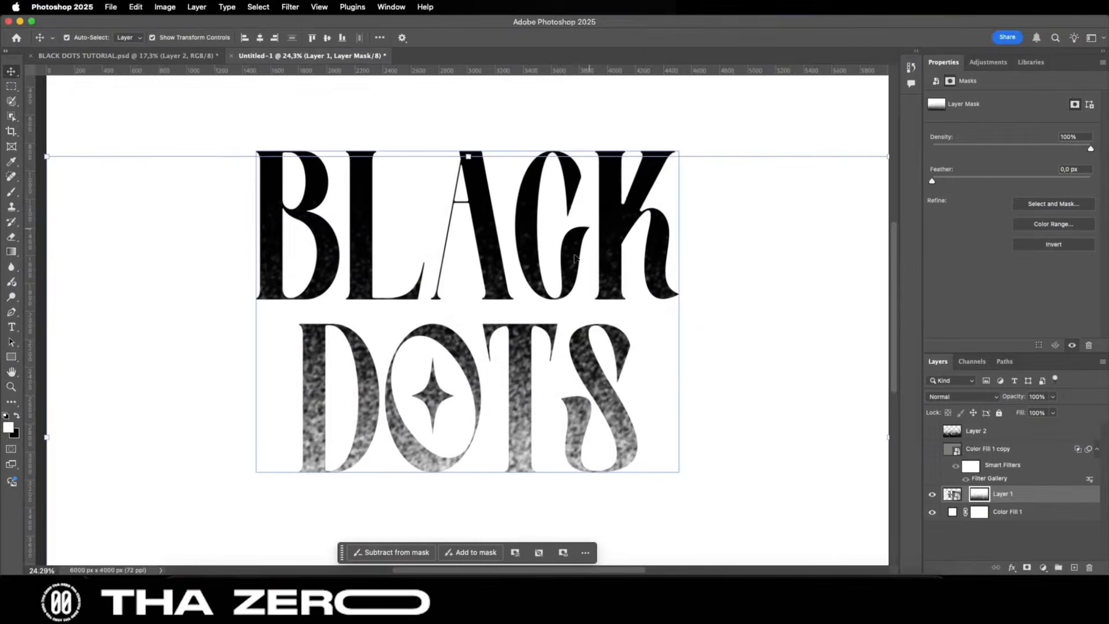
Scale Layer 1's mask up proportionally to about 118% and show the Color Fill 1 copy halftone layer again
scroll(564, 270, "down", 5)
left_click_drag(467, 221, 466, 176)
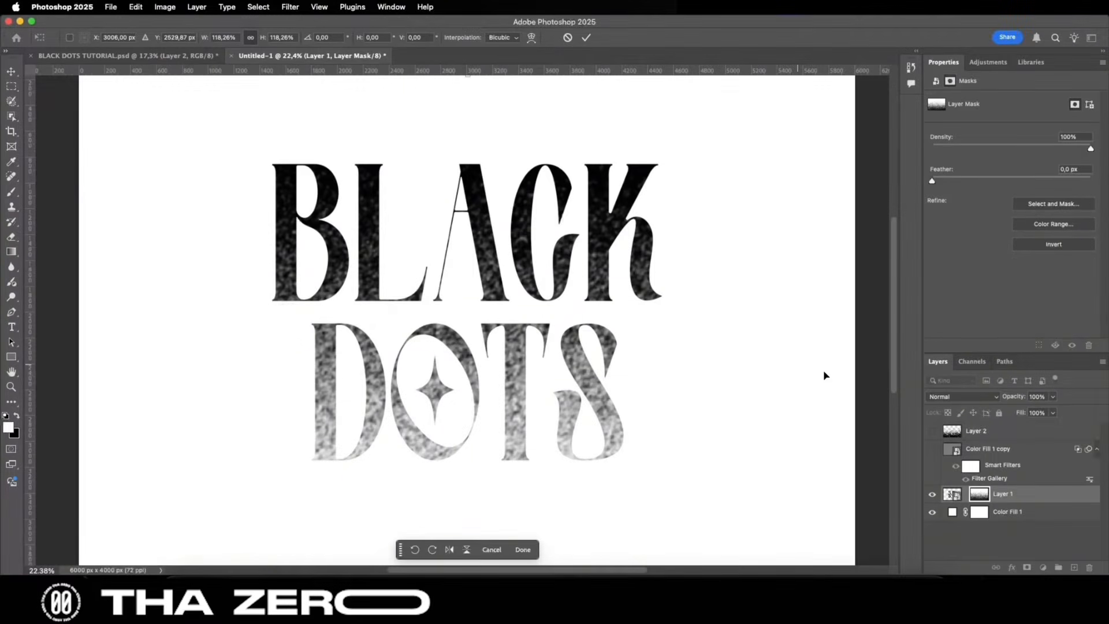
left_click(931, 450)
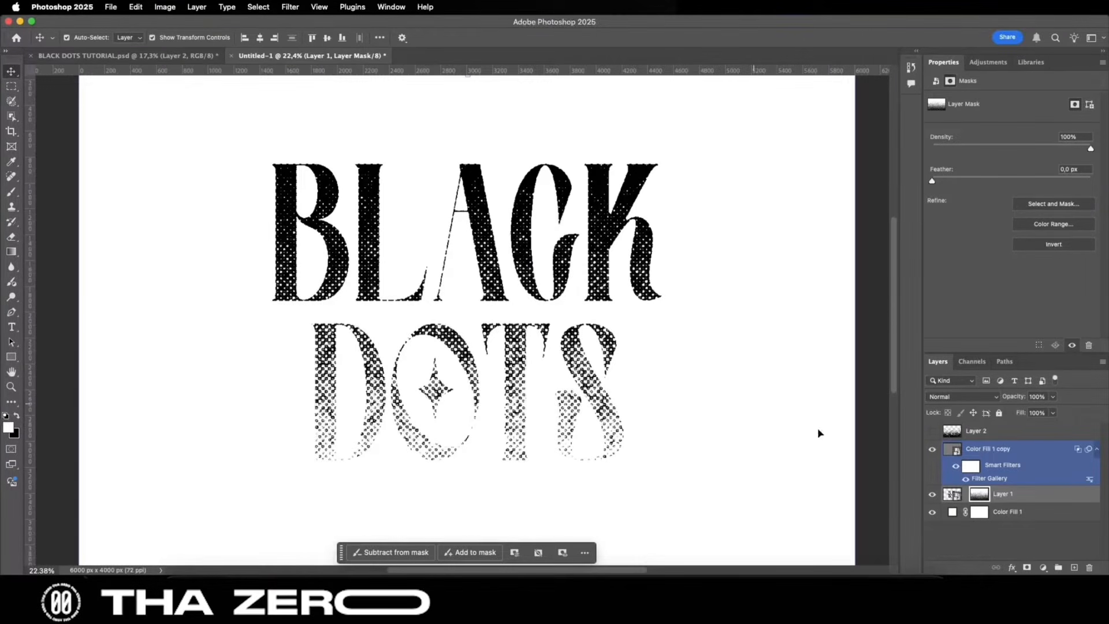
Compress Layer 1's mask vertically by lowering its upper edge to just below the top of the word BLACK
key("super+minus")
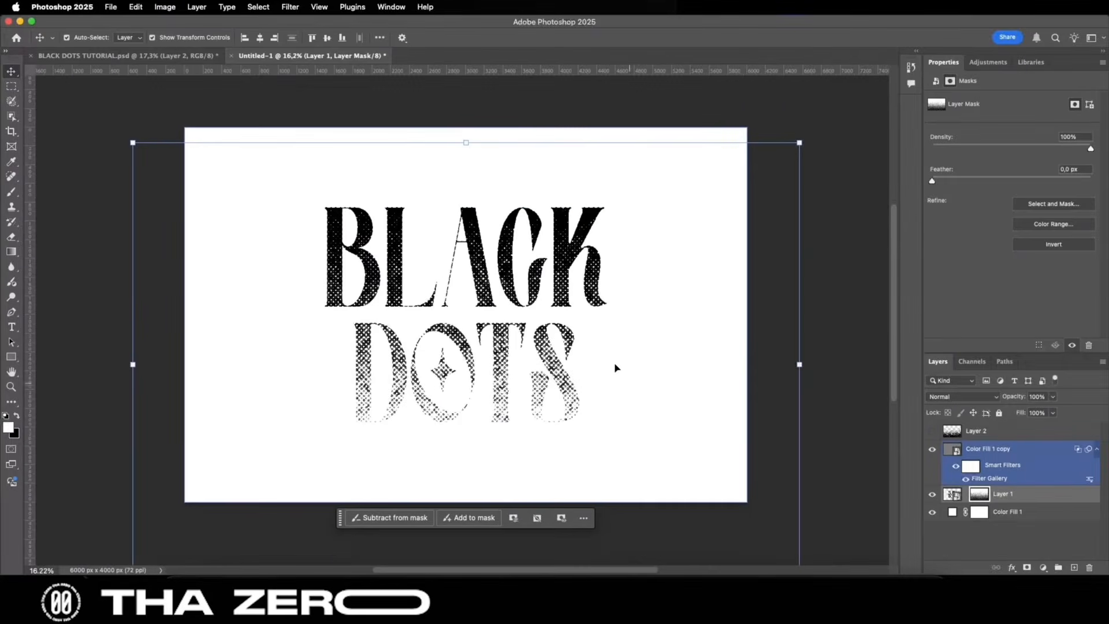
left_click_drag(466, 144, 466, 218)
left_click(586, 37)
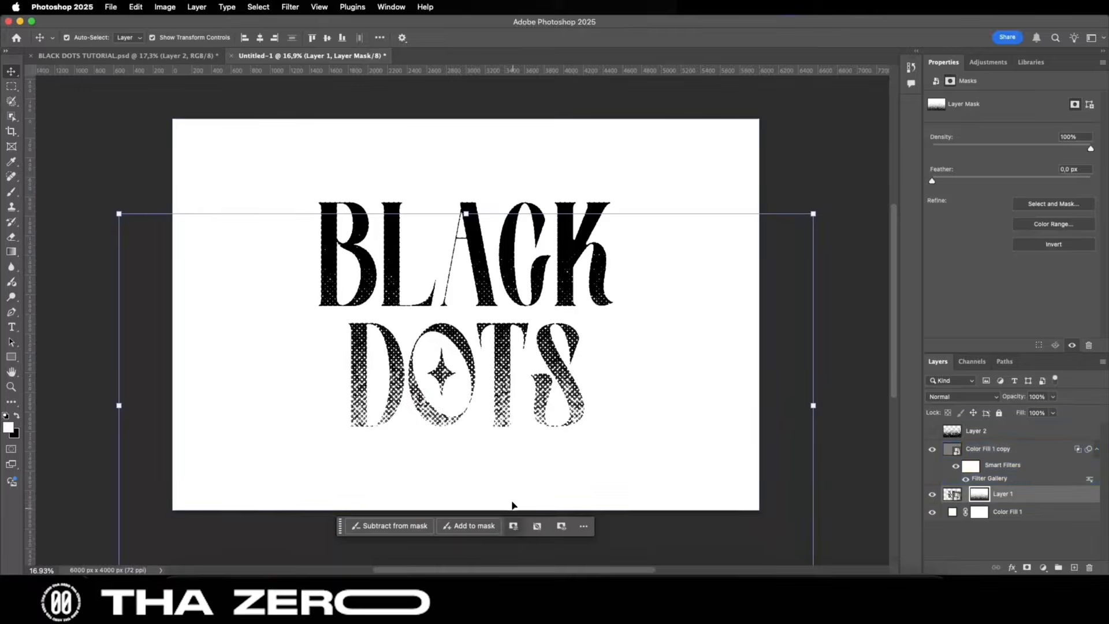
Compress the height of Layer 1's mask to about 77% by raising its lower edge
scroll(513, 506, "down", 3)
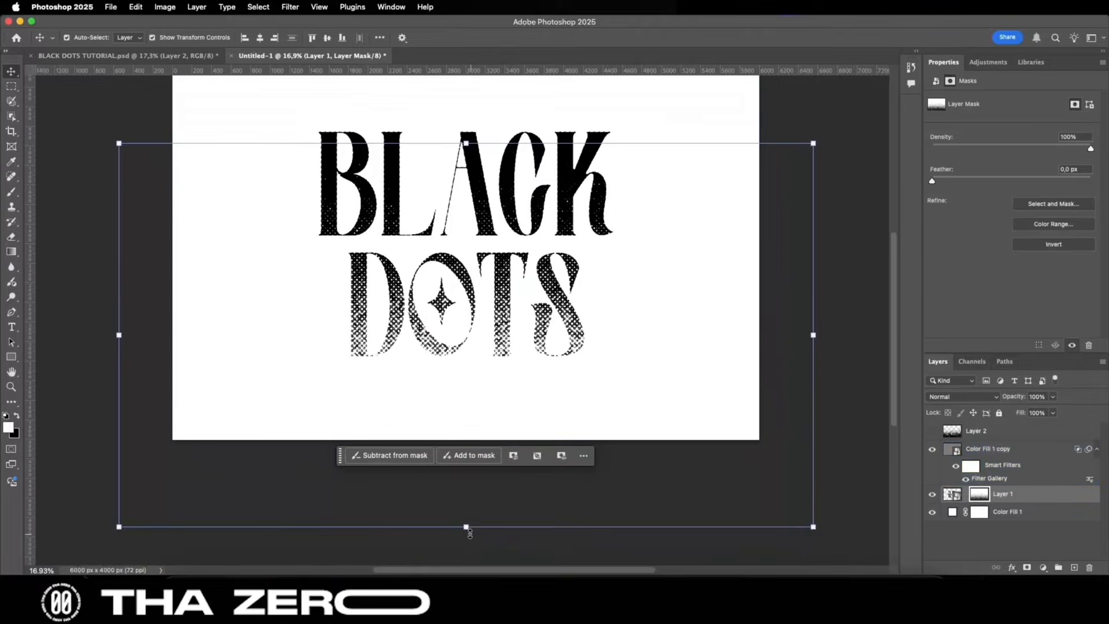
left_click_drag(465, 526, 471, 441)
scroll(538, 330, "up", 5)
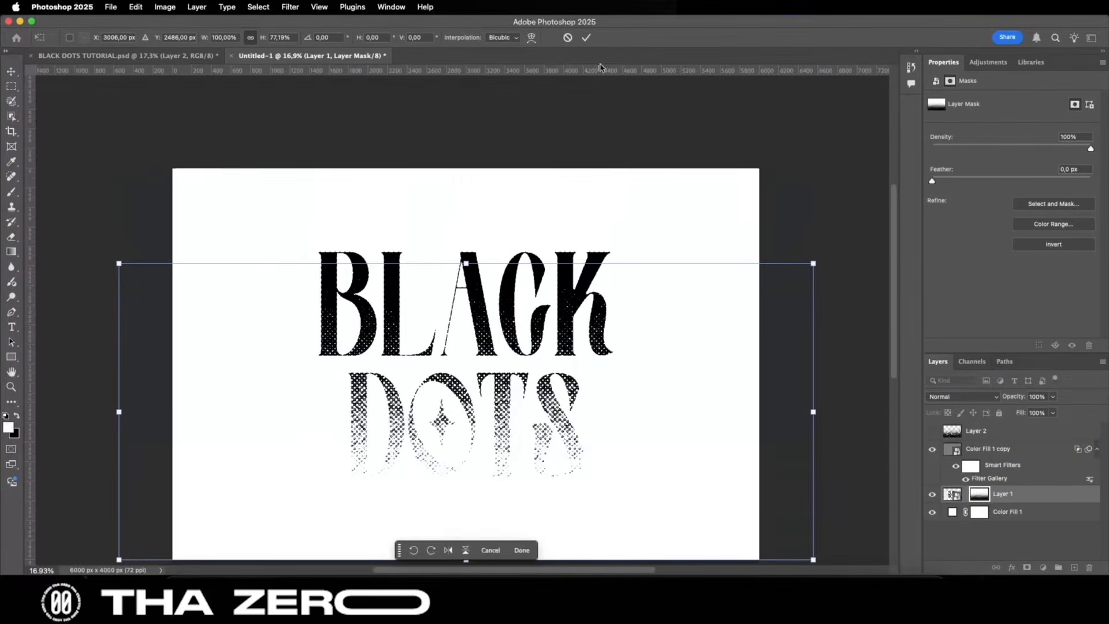
left_click(586, 37)
scroll(521, 212, "down", 1)
scroll(520, 210, "down", 2)
scroll(520, 212, "up", 2)
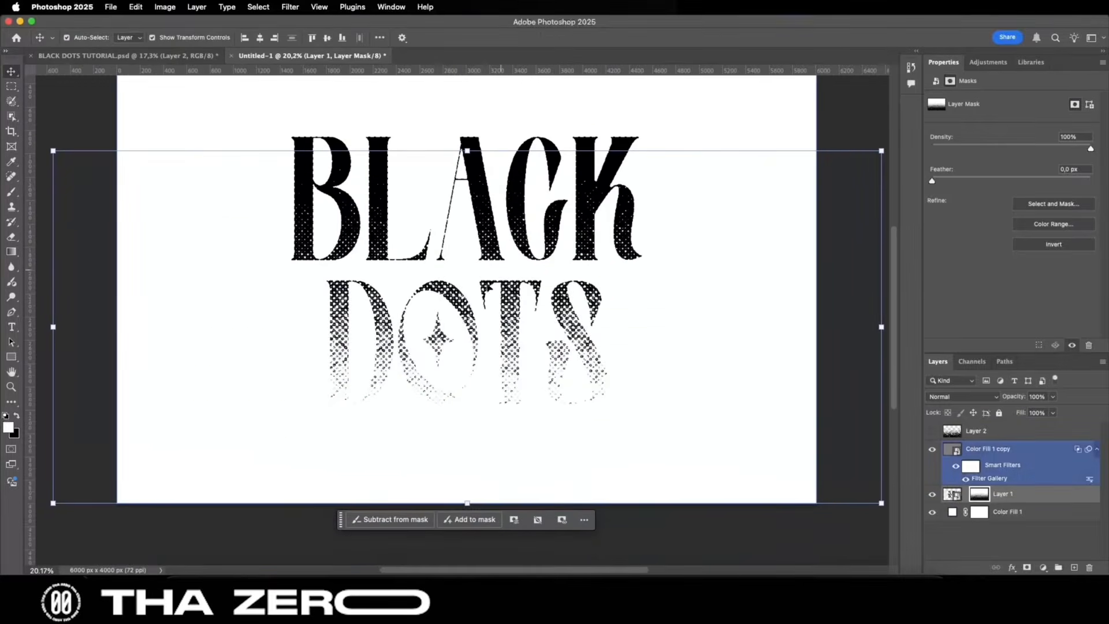
scroll(518, 213, "up", 2)
scroll(523, 241, "up", 1)
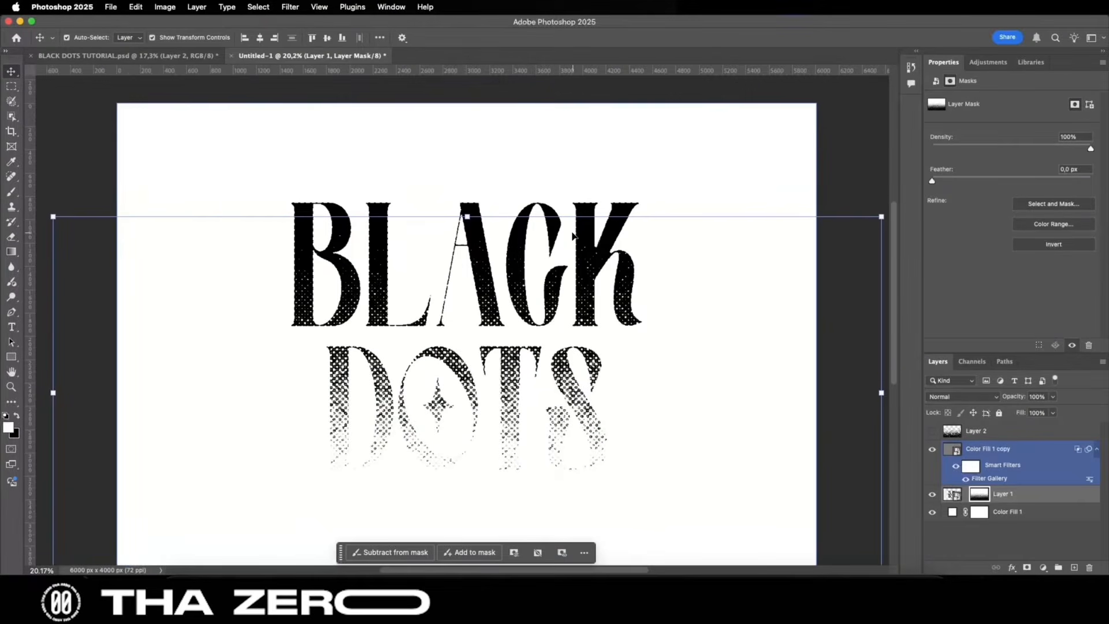
Start a Tilt-Shift blur on Layer 1's artwork and rotate its focus band to a diagonal of about 45 degrees
left_click(950, 494)
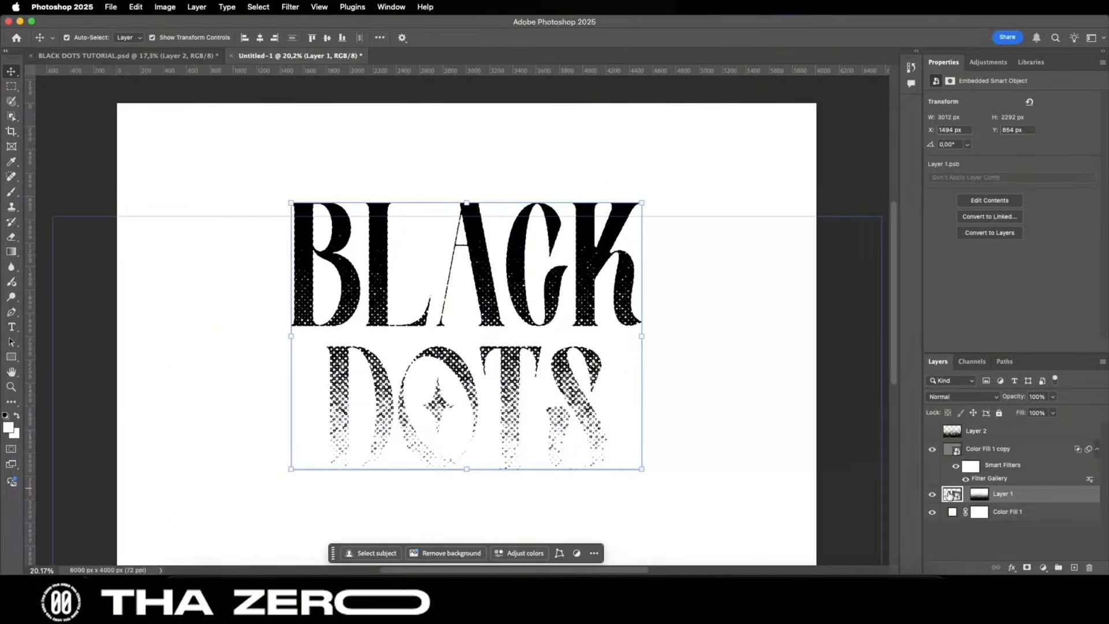
left_click(291, 7)
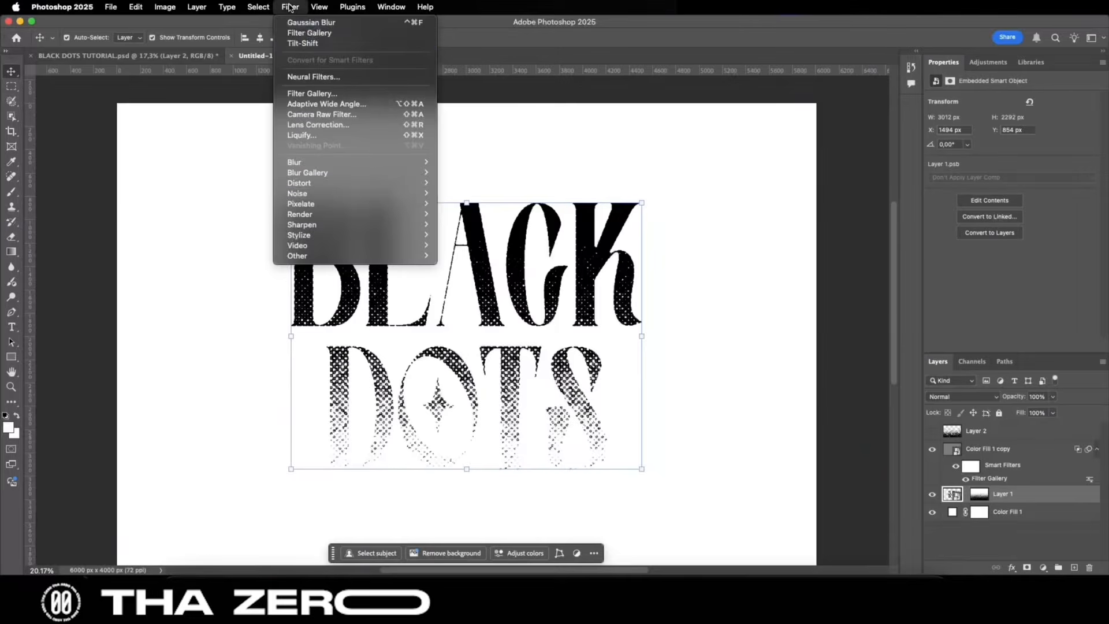
mouse_move(333, 174)
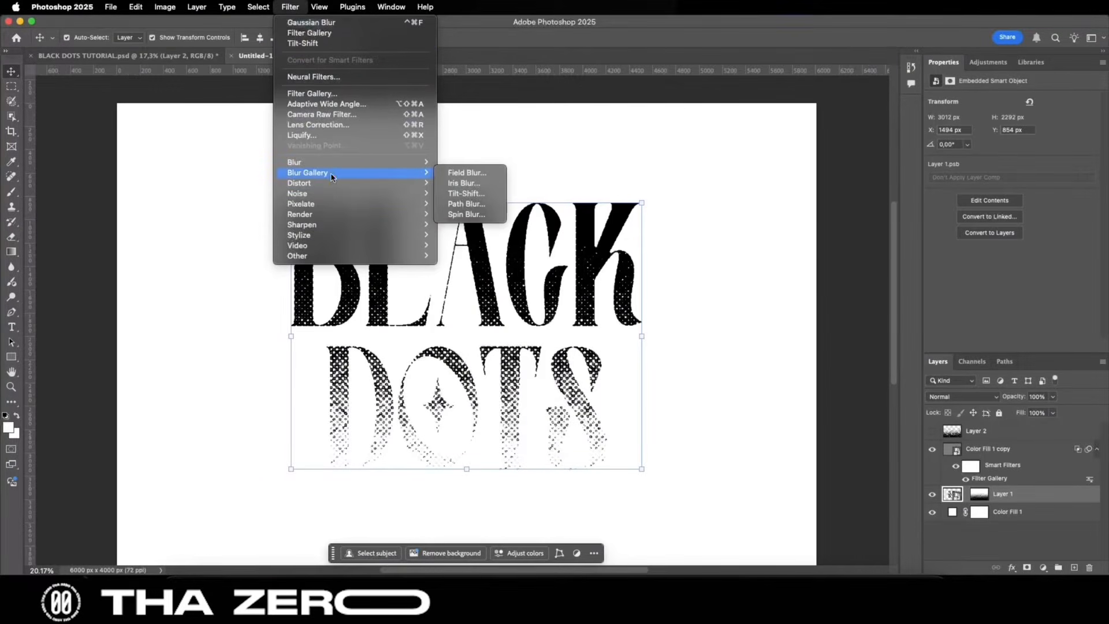
left_click(458, 194)
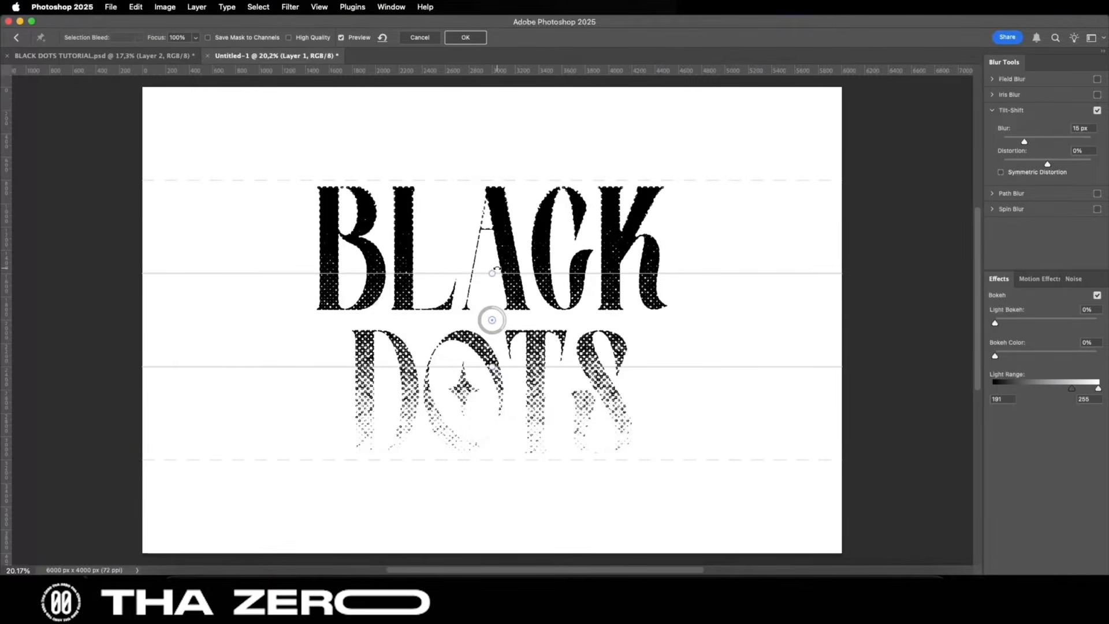
left_click_drag(496, 270, 461, 270)
left_click_drag(448, 275, 447, 277)
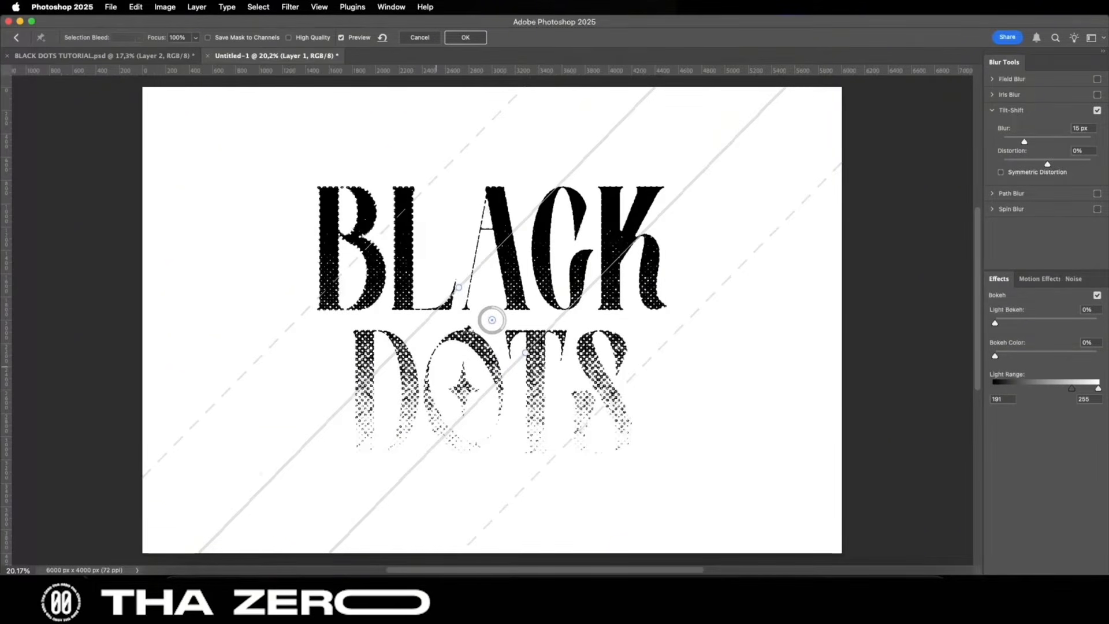
Set the Tilt-Shift blur to 50 px and its distortion to 5%
left_click(1075, 128)
type("50")
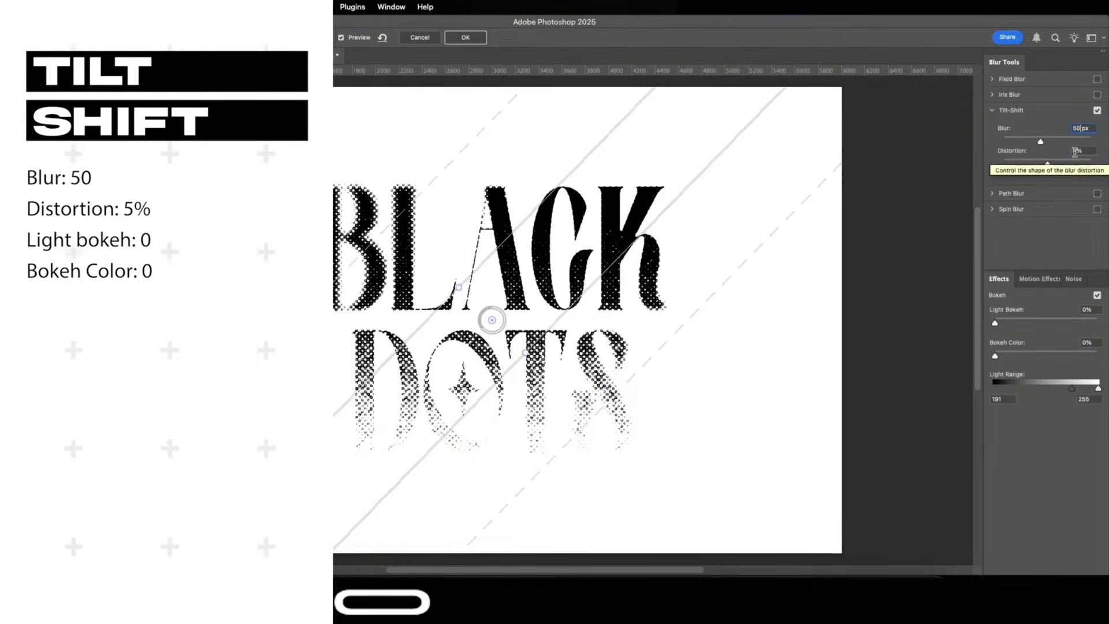
left_click(1070, 152)
type("5")
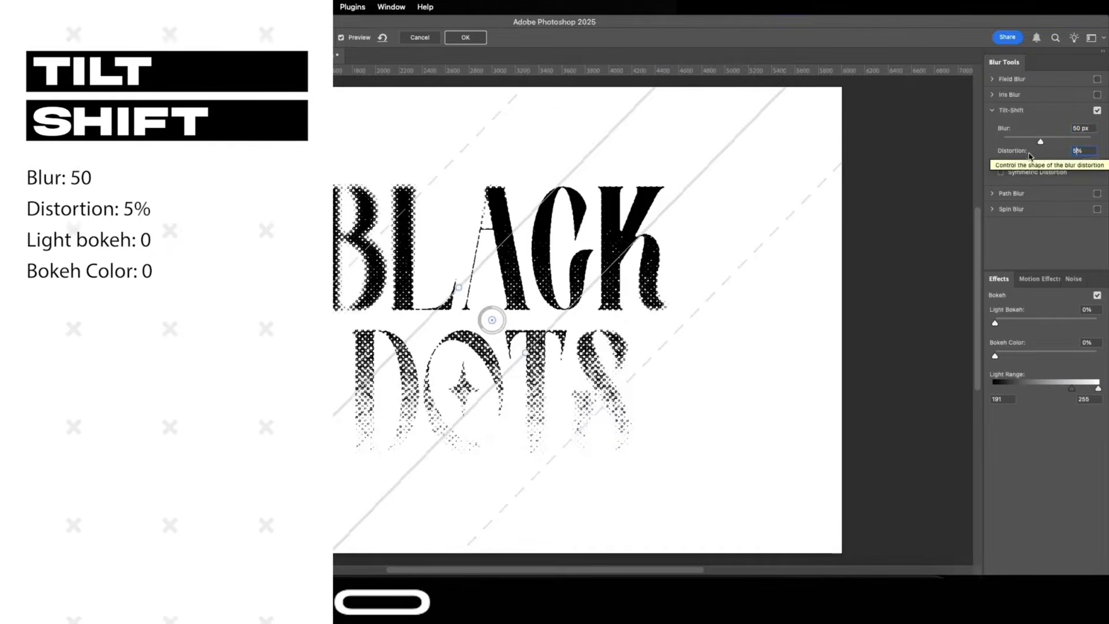
key("Return")
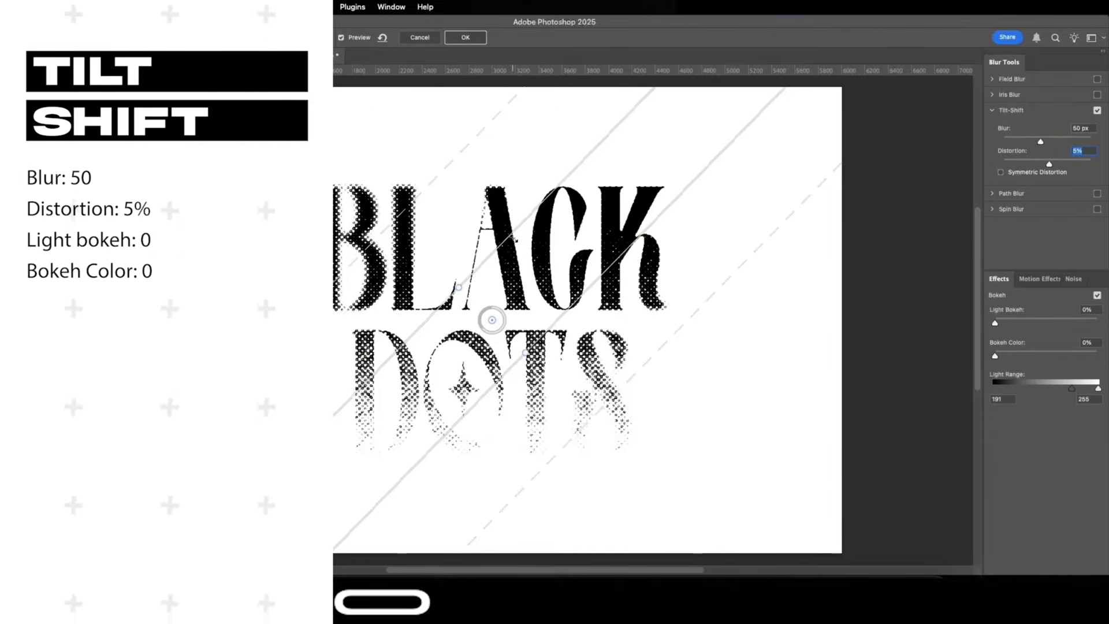
Narrow the Tilt-Shift focus band from both sides, tilt it to about 30 degrees, and apply the blur
left_click_drag(510, 237, 535, 261)
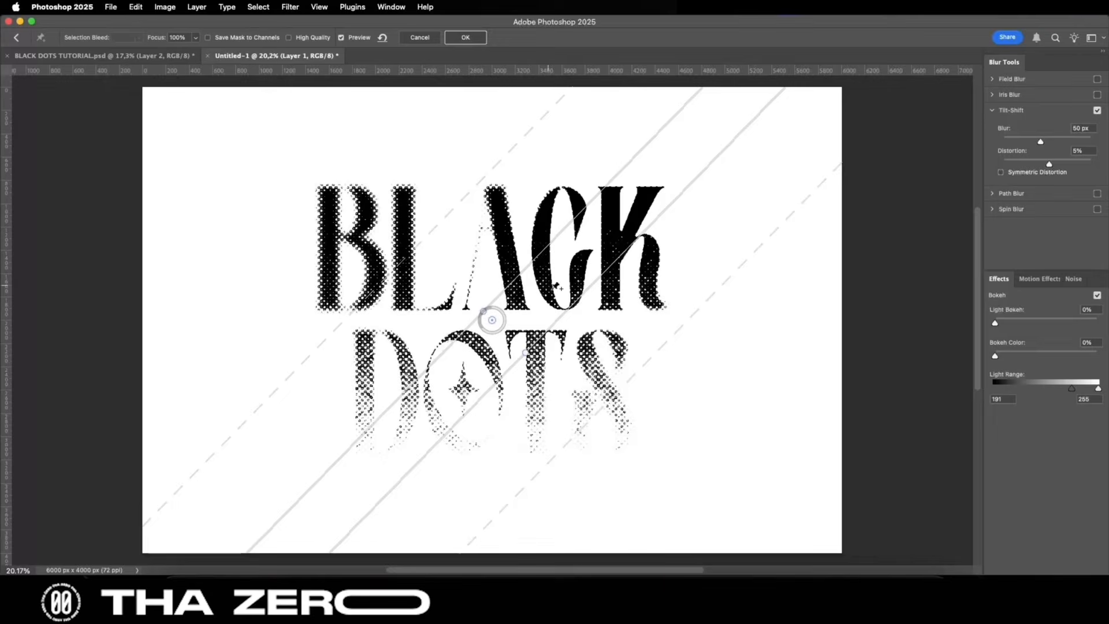
left_click_drag(567, 308, 550, 292)
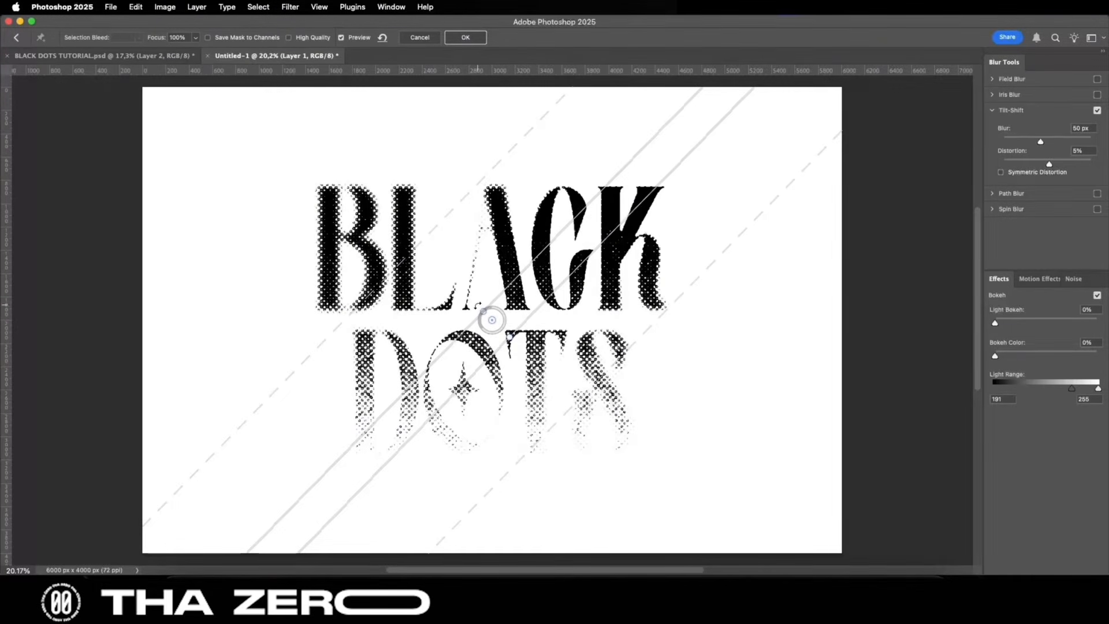
left_click_drag(482, 310, 481, 301)
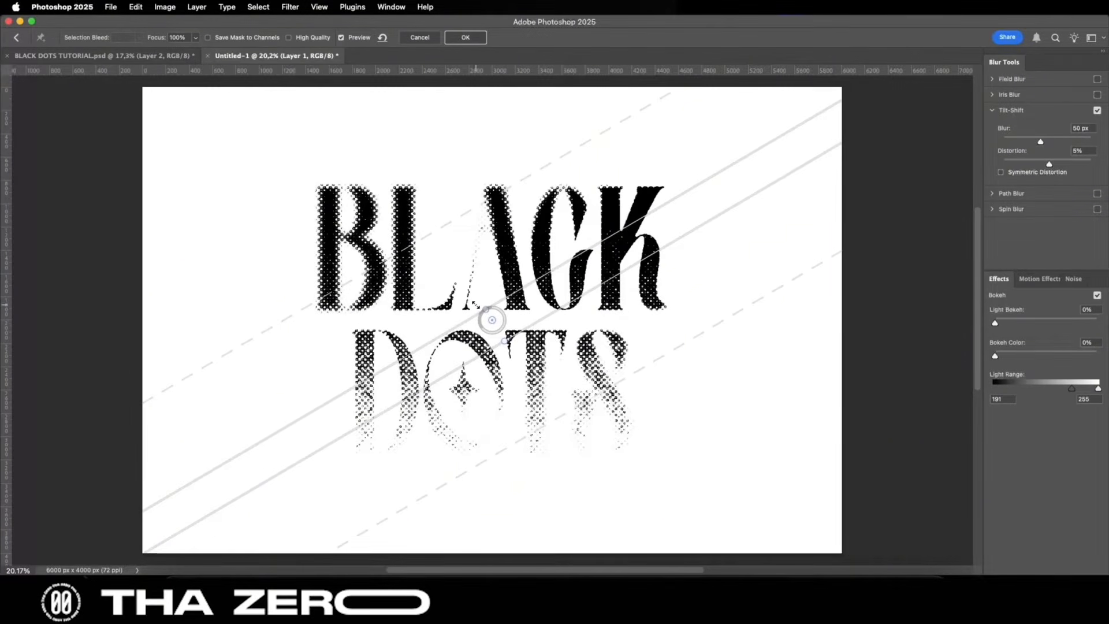
left_click(466, 37)
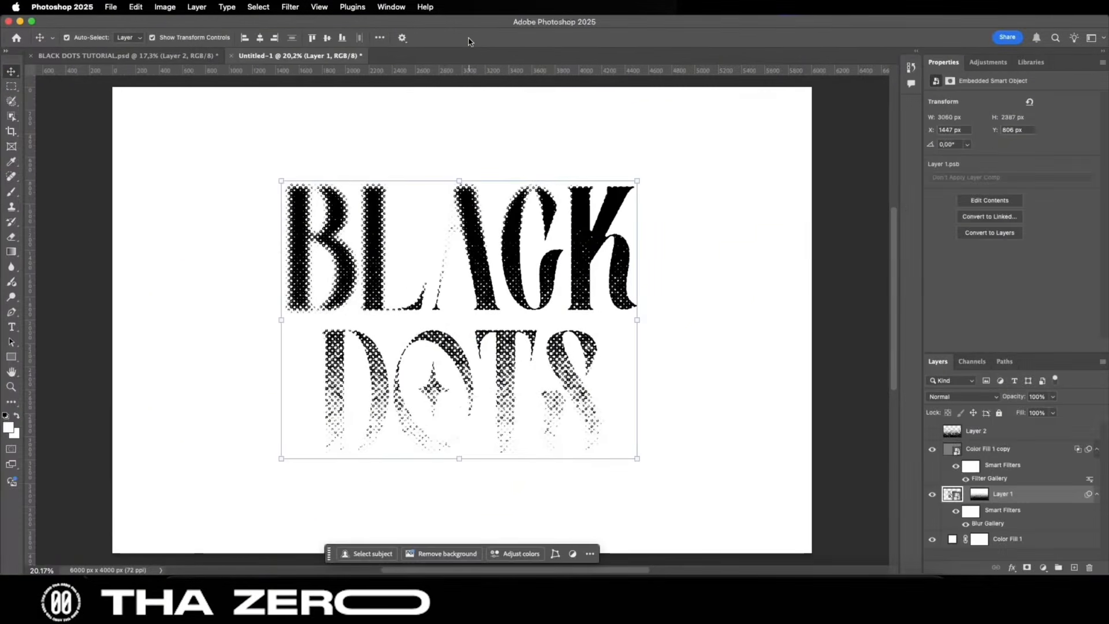
Set the THAZERO TEXTURE layer to Multiply blend mode with 50% opacity
scroll(485, 303, "down", 3)
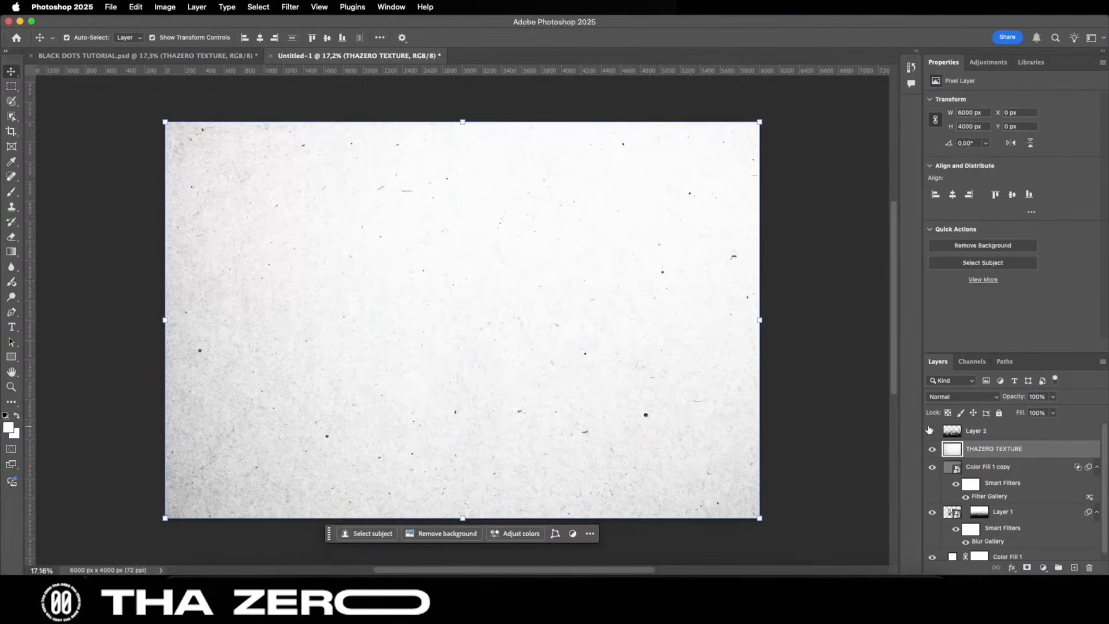
left_click(971, 396)
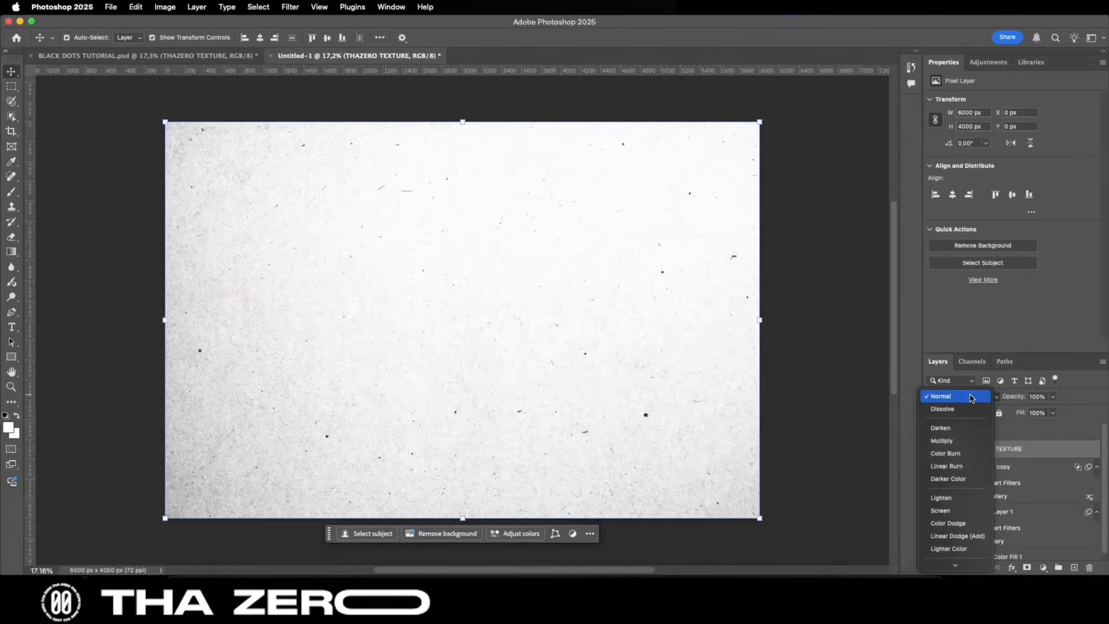
left_click(956, 442)
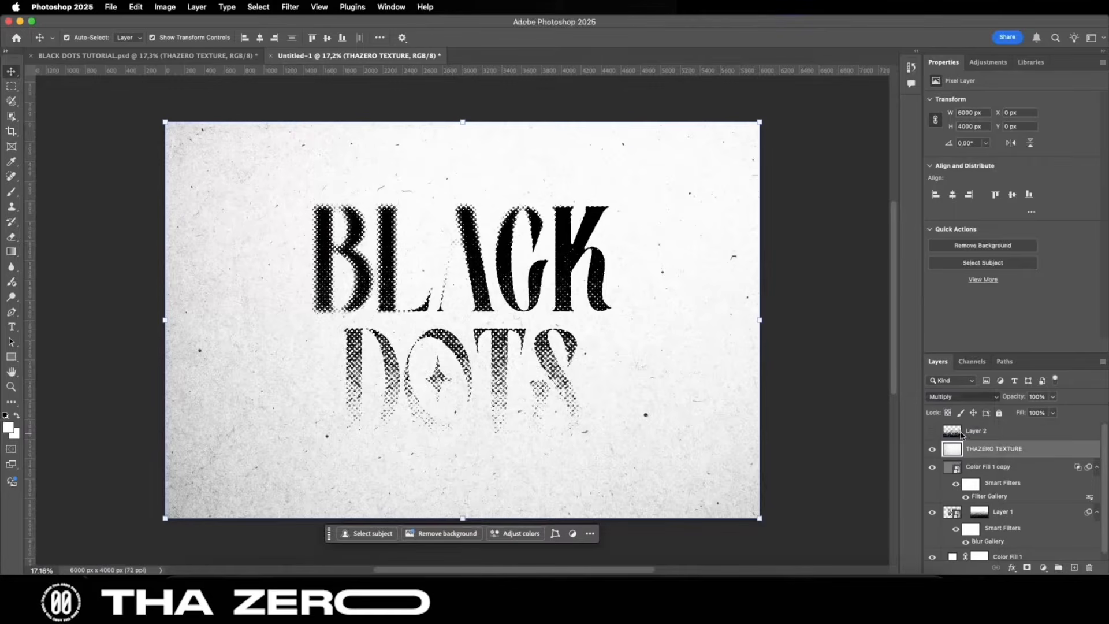
left_click(1029, 396)
type("50")
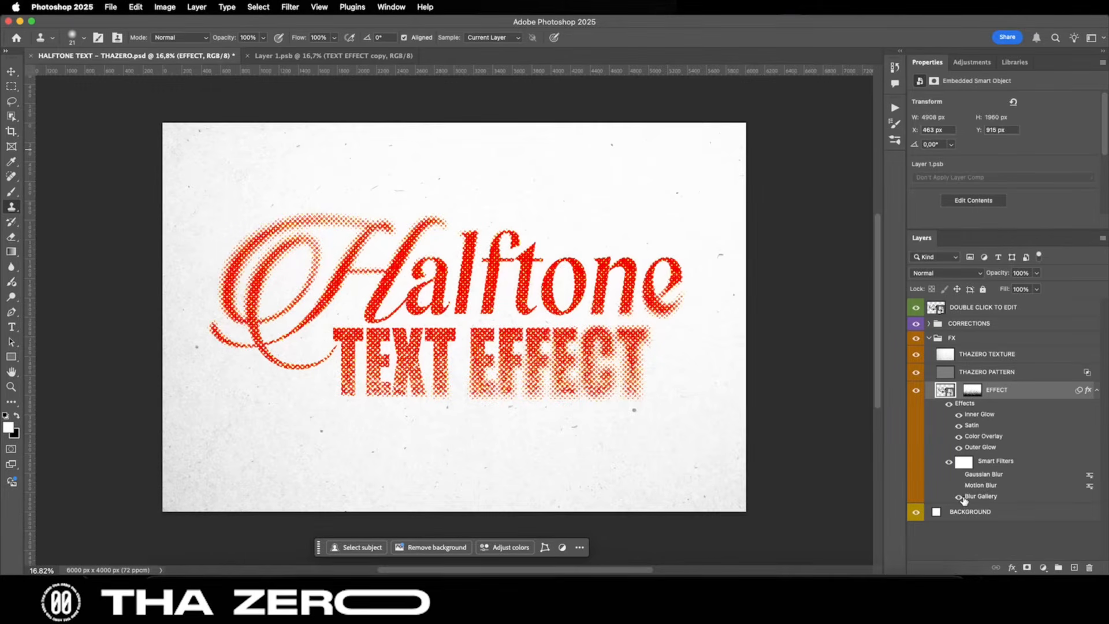
In the HALFTONE TEXT document, turn off Outer Glow, Color Overlay, Satin and Inner Glow in the EFFECT layer's style
double_click(1046, 392)
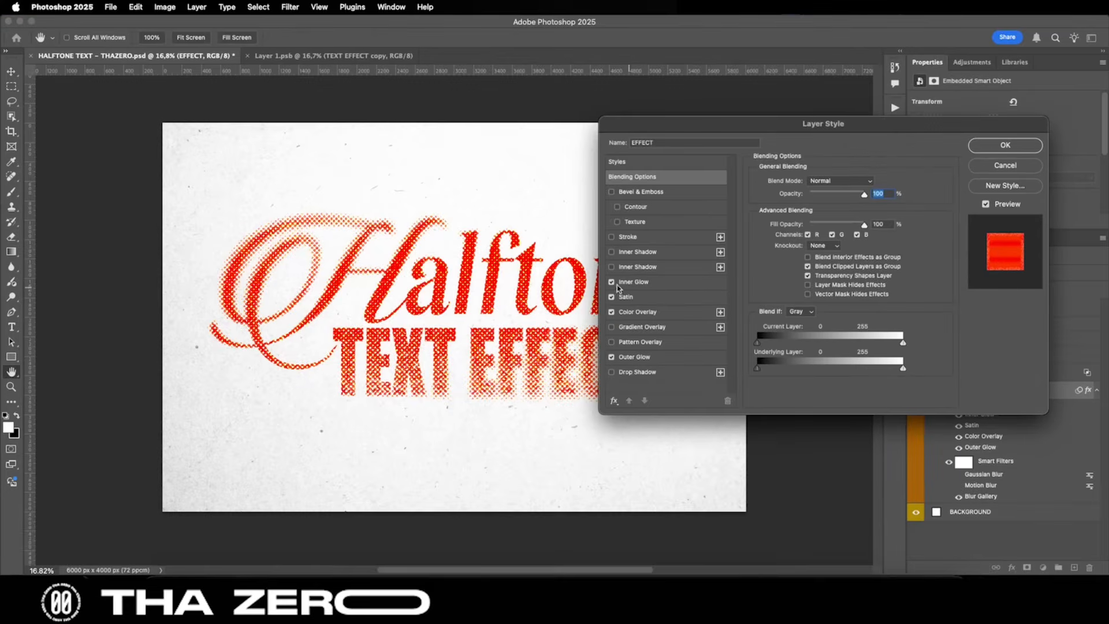
left_click(611, 357)
left_click(612, 312)
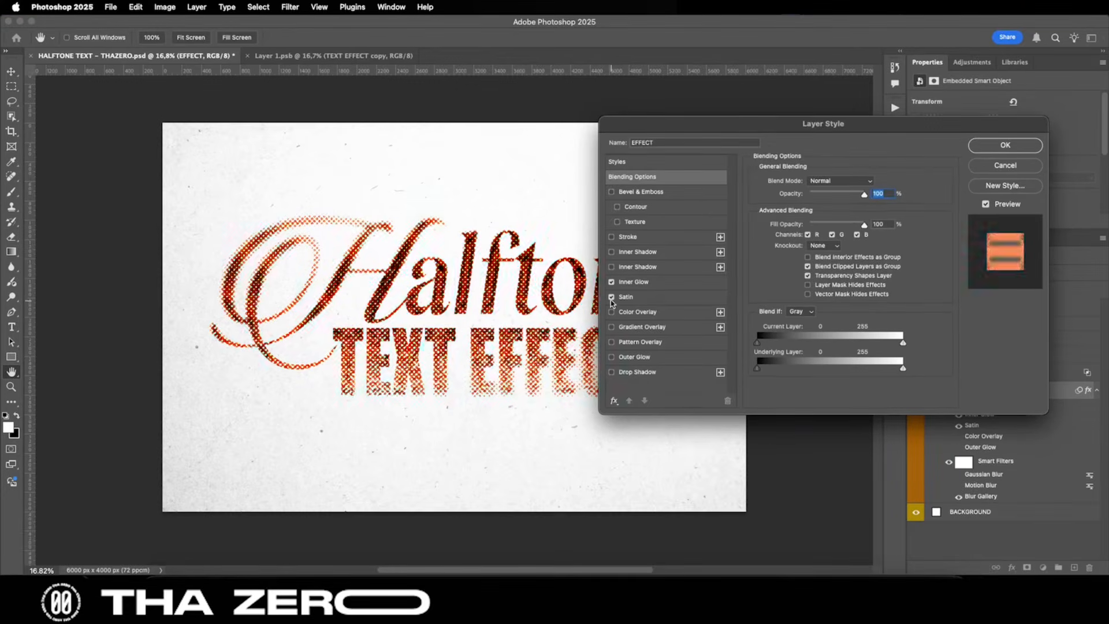
left_click(611, 297)
left_click(612, 282)
Toggle the EFFECT layer's Inner Glow to compare it, leaving it enabled with its settings displayed
left_click(648, 283)
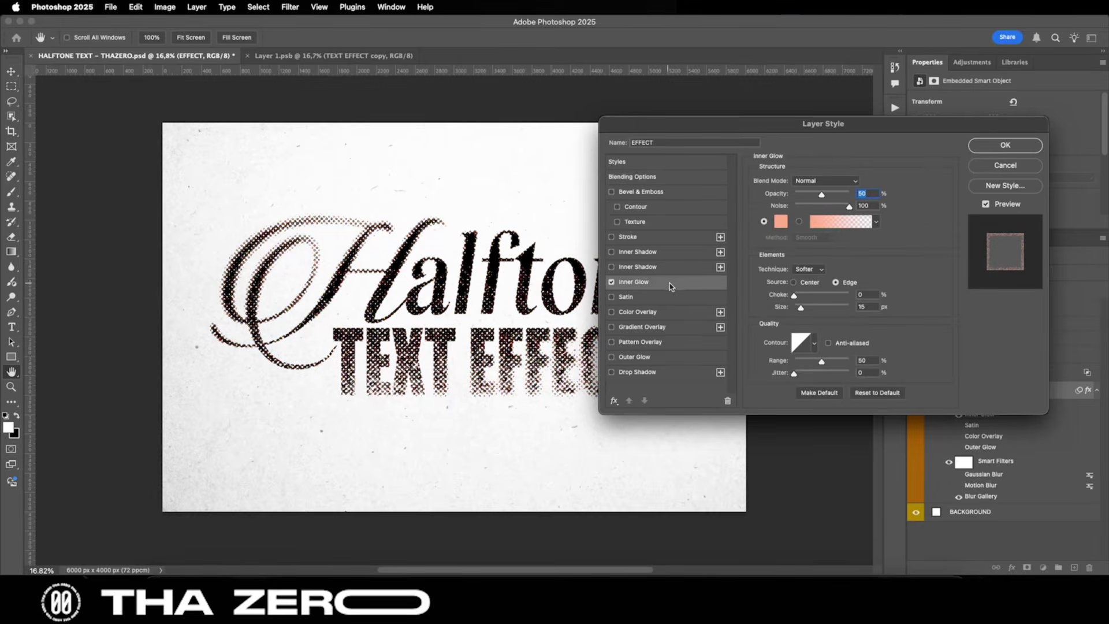
left_click(611, 281)
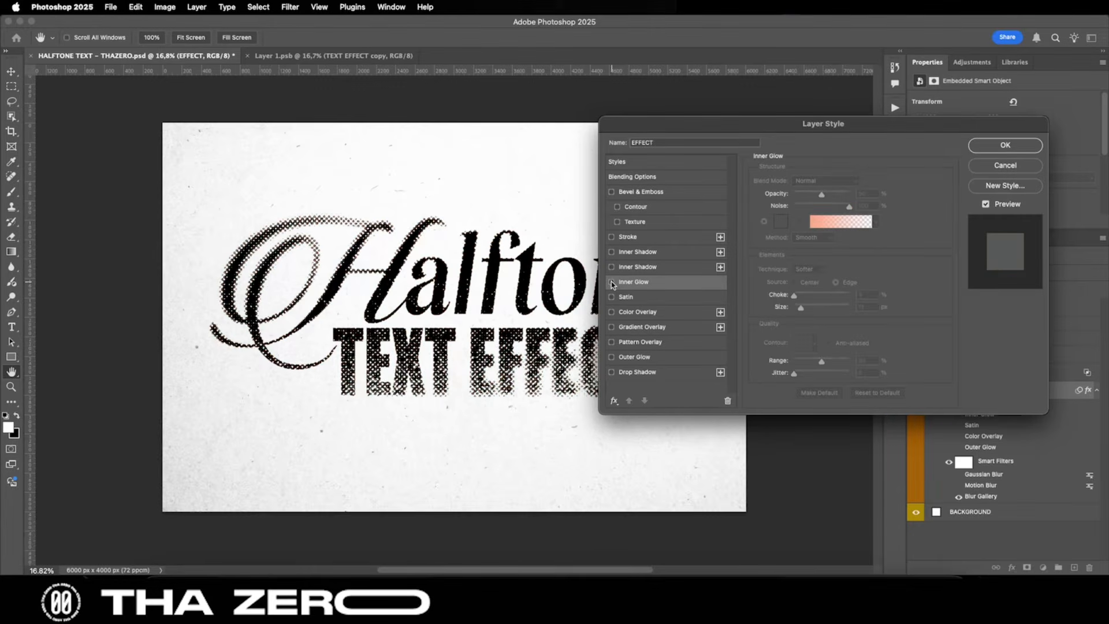
left_click(612, 282)
left_click(670, 283)
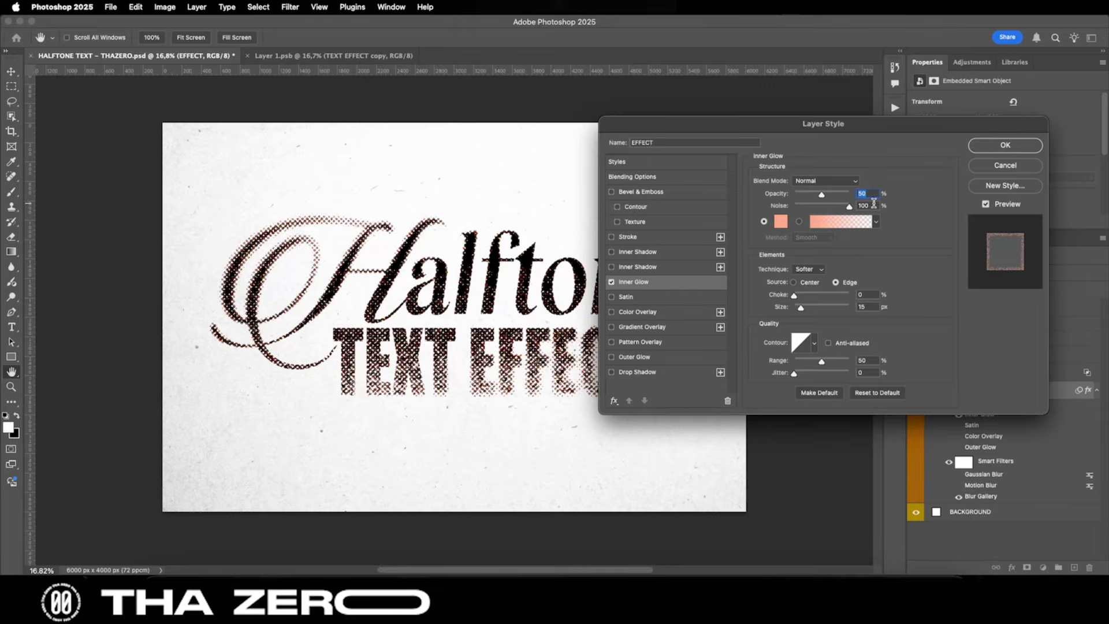
Review the Inner Glow's noise, glow color, size and contour curve, keeping the existing values
left_click_drag(873, 205, 847, 206)
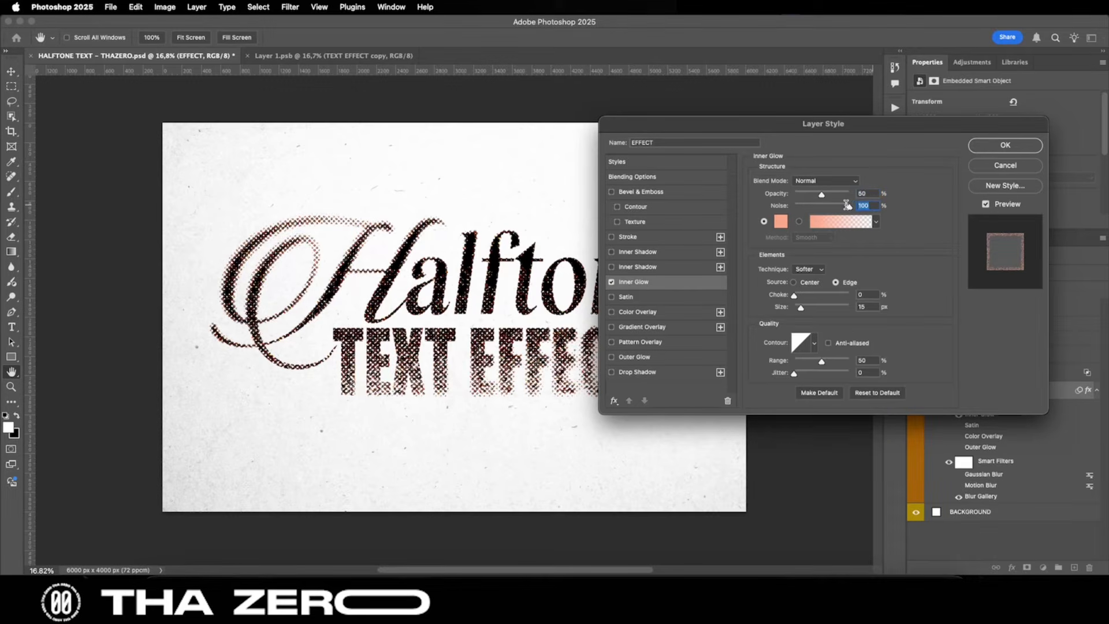
left_click(780, 221)
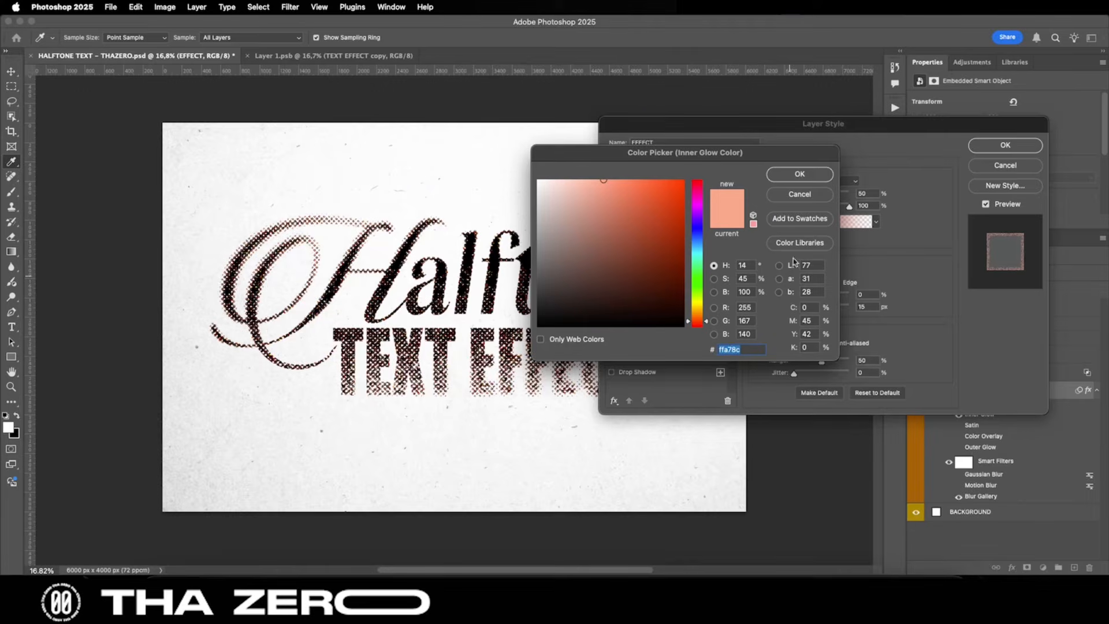
left_click(800, 174)
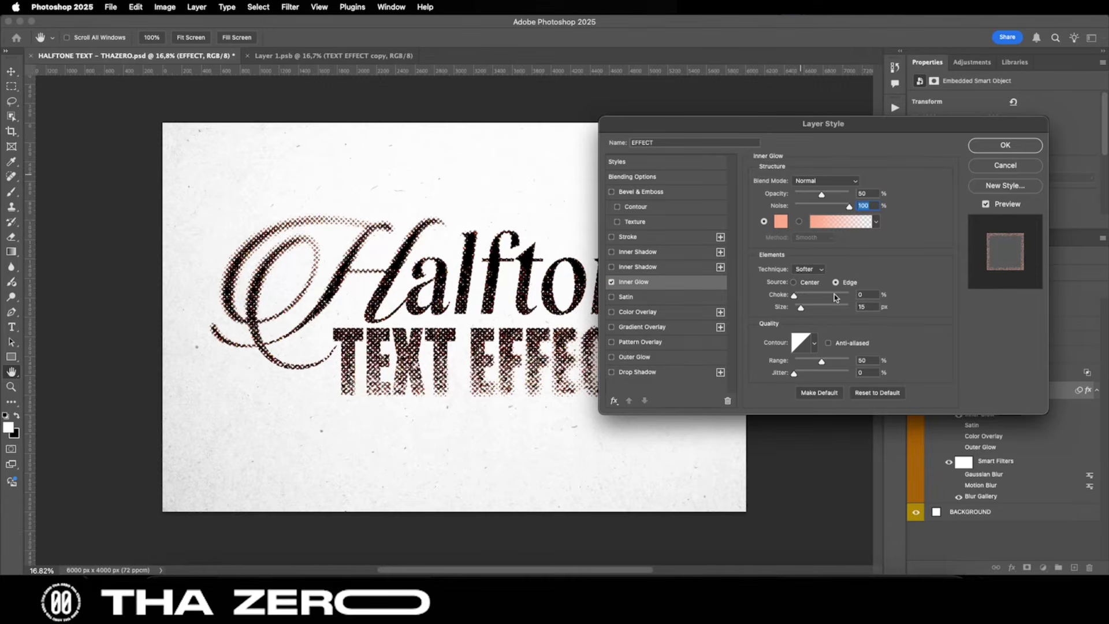
left_click(867, 306)
left_click(801, 343)
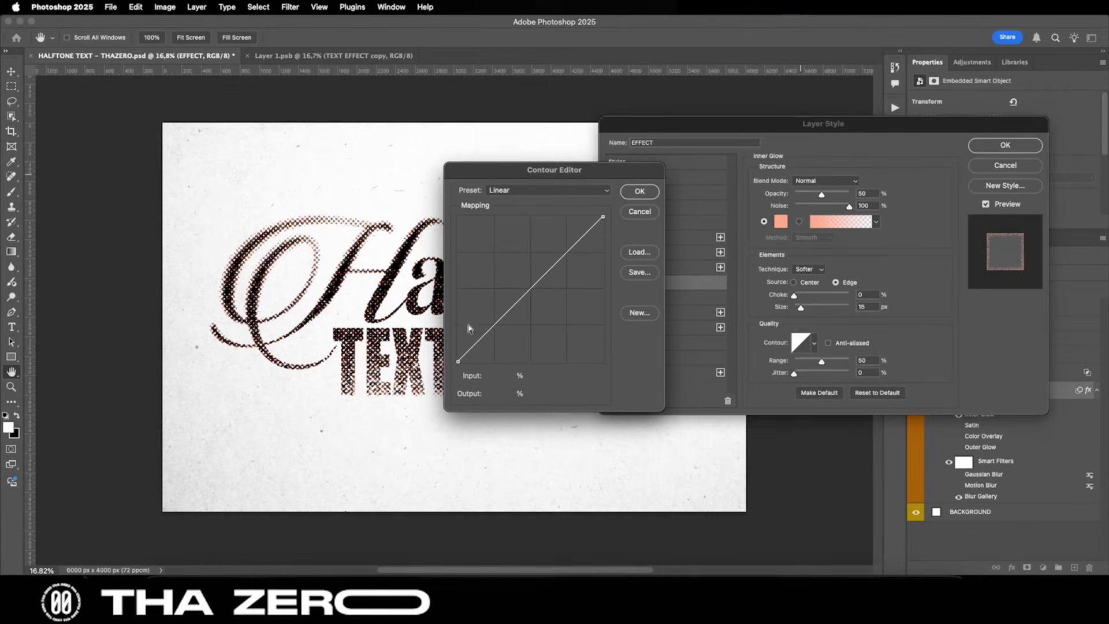
left_click(640, 191)
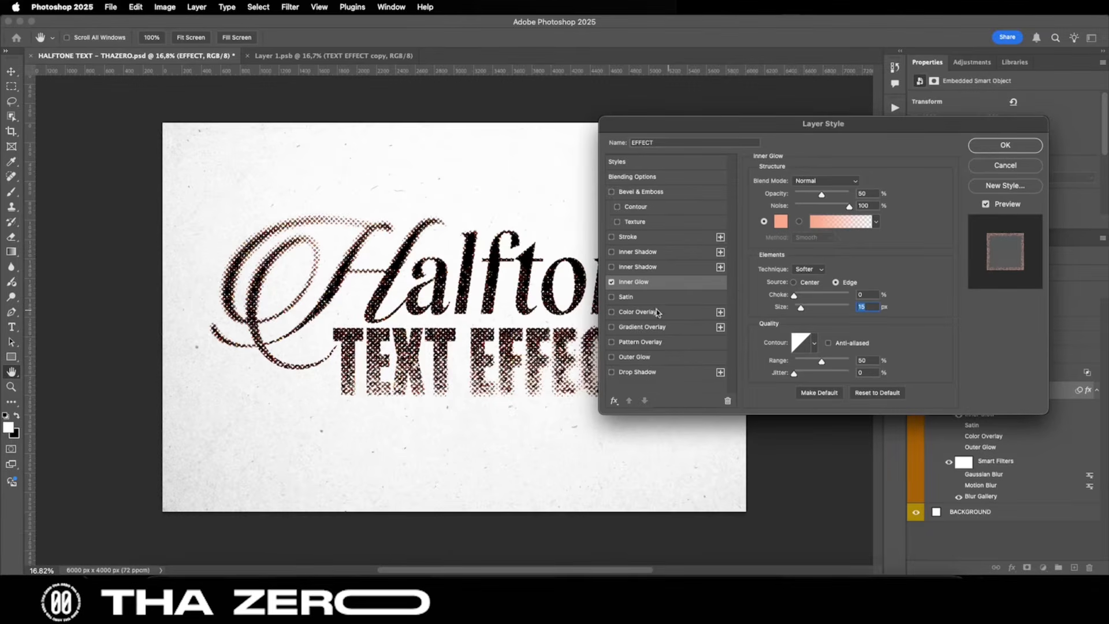
Enable Satin on the EFFECT layer with Linear Dodge (Add) blend mode and the orange color ff4e00
left_click(613, 297)
left_click(626, 297)
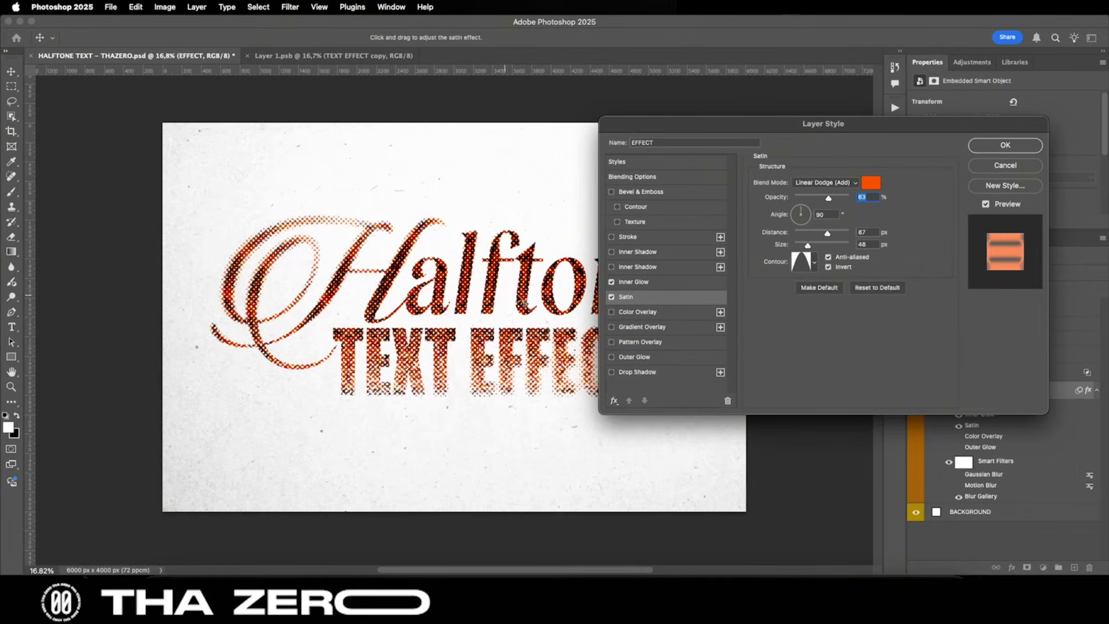
left_click(838, 183)
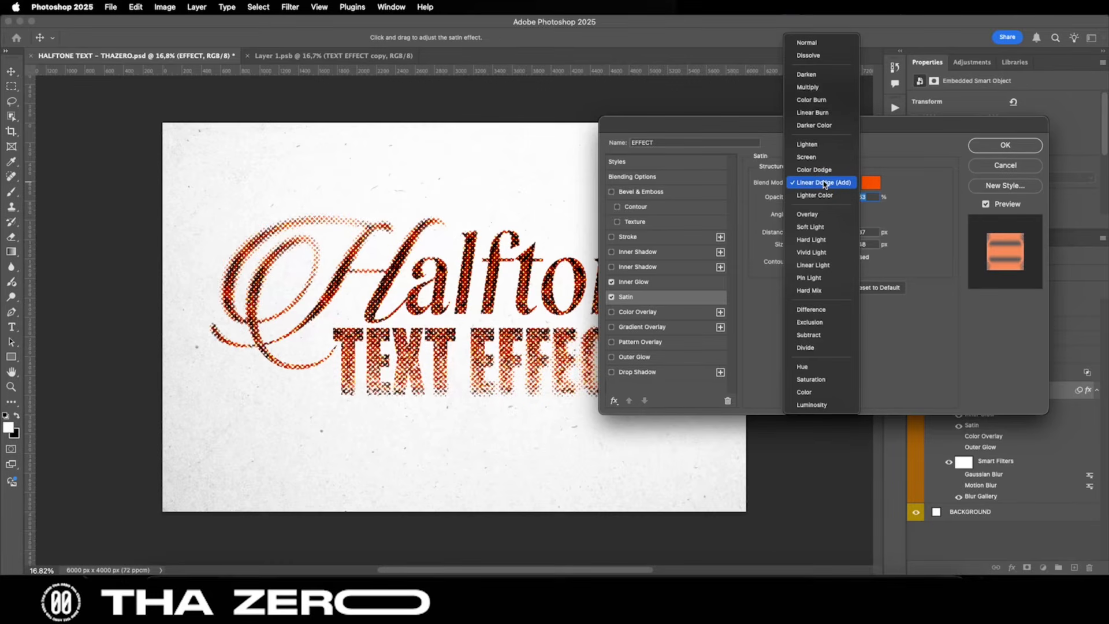
left_click(825, 183)
left_click(871, 183)
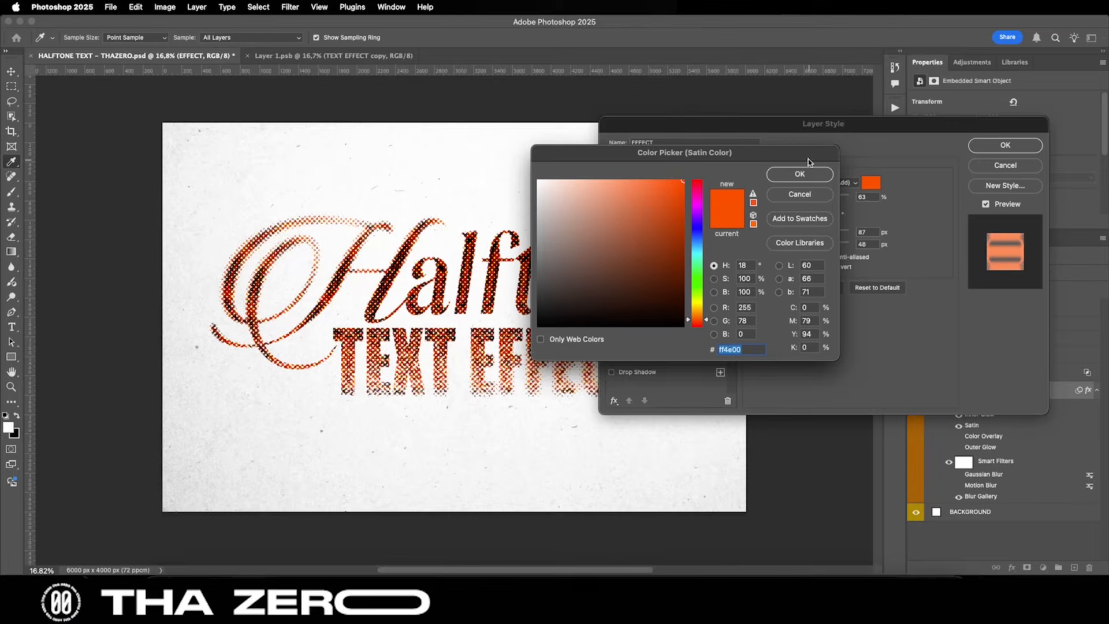
left_click(800, 175)
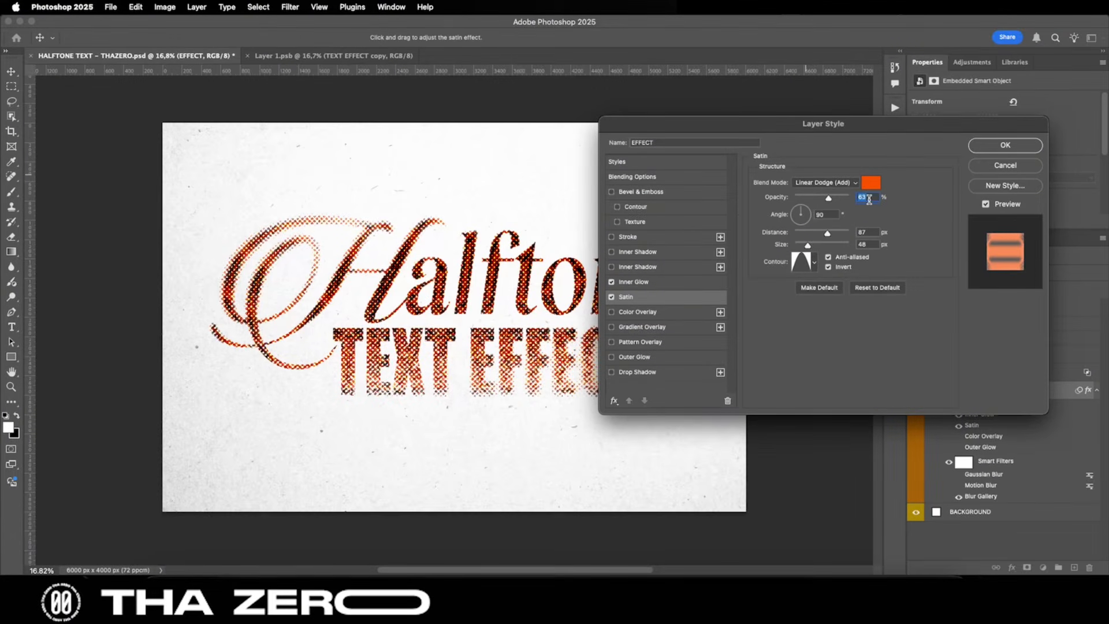
Review the Satin effect's angle, distance, size and contour curve, keeping the existing values
left_click_drag(836, 217, 794, 217)
left_click_drag(873, 231, 836, 244)
left_click(799, 263)
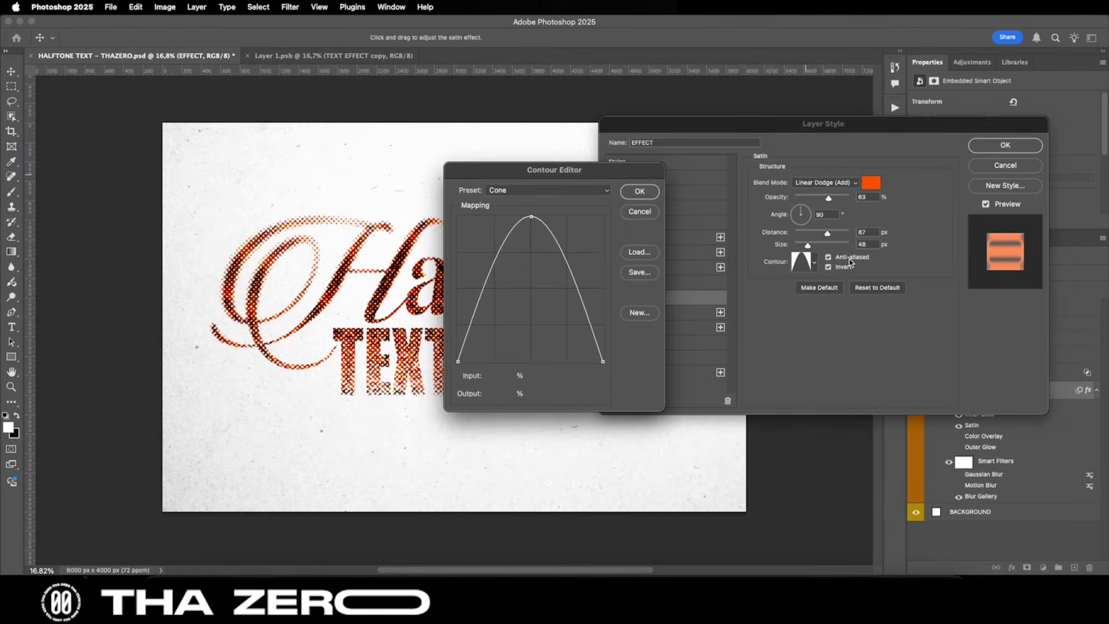
left_click(646, 196)
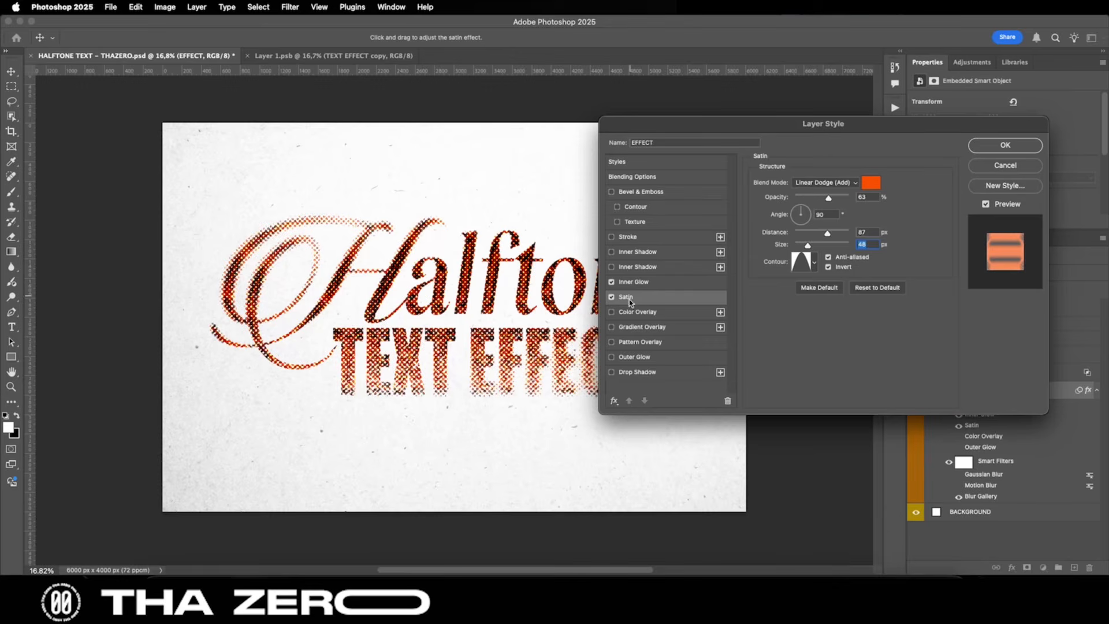
Enable Color Overlay on the EFFECT layer with the red color ff0000
left_click(614, 313)
left_click(666, 313)
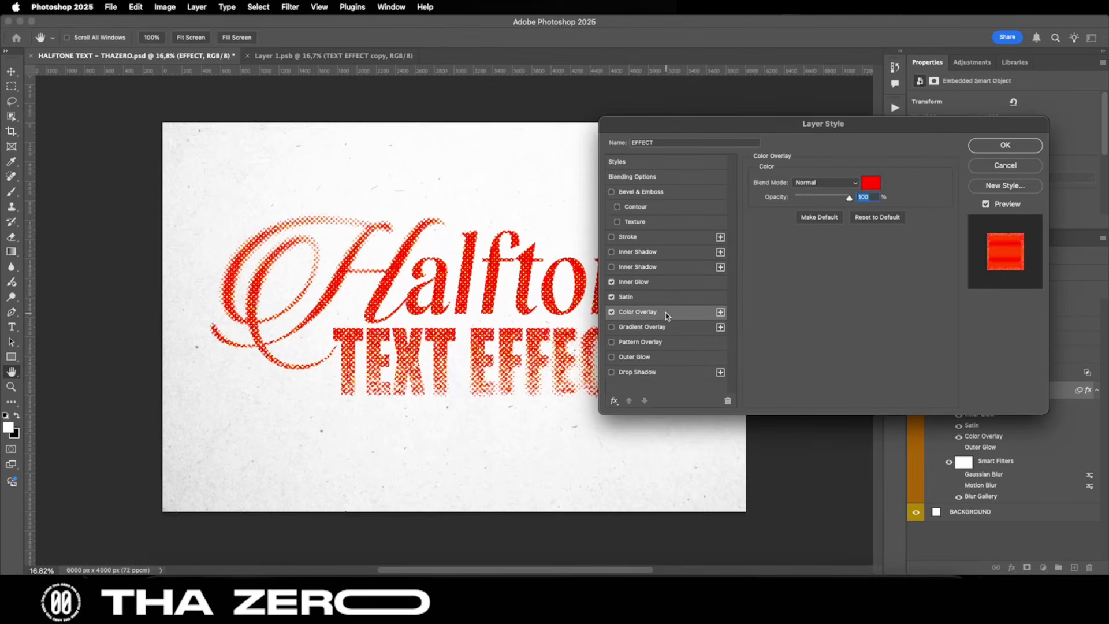
left_click(870, 184)
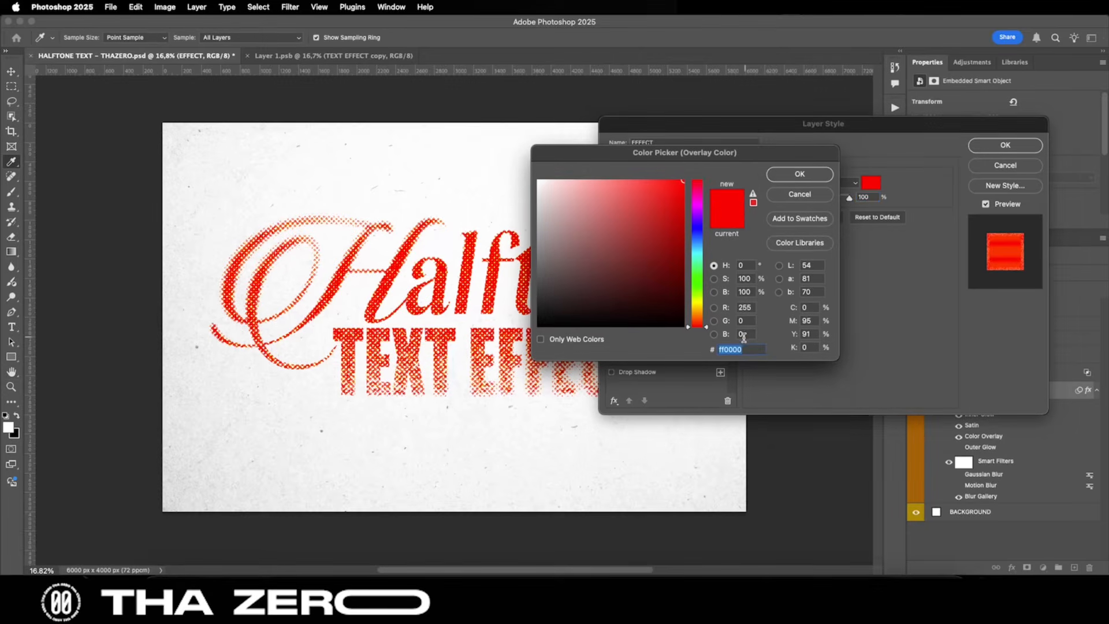
left_click(800, 173)
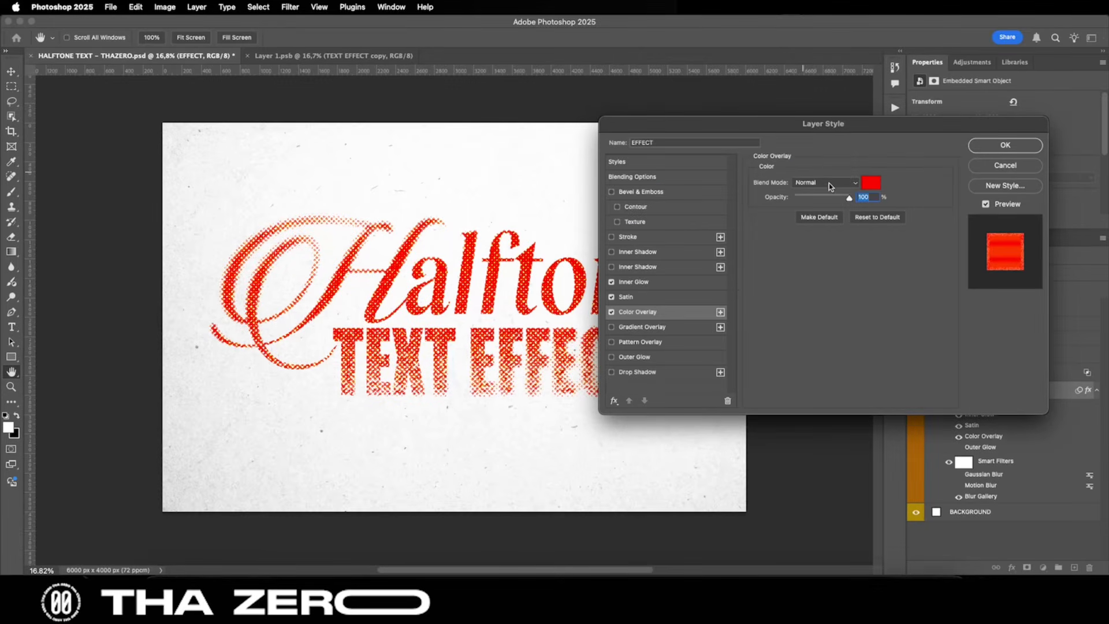
Enable Outer Glow on the EFFECT layer, toggling it off and on to compare the edges of the halftone lettering
left_click(612, 357)
left_click(669, 362)
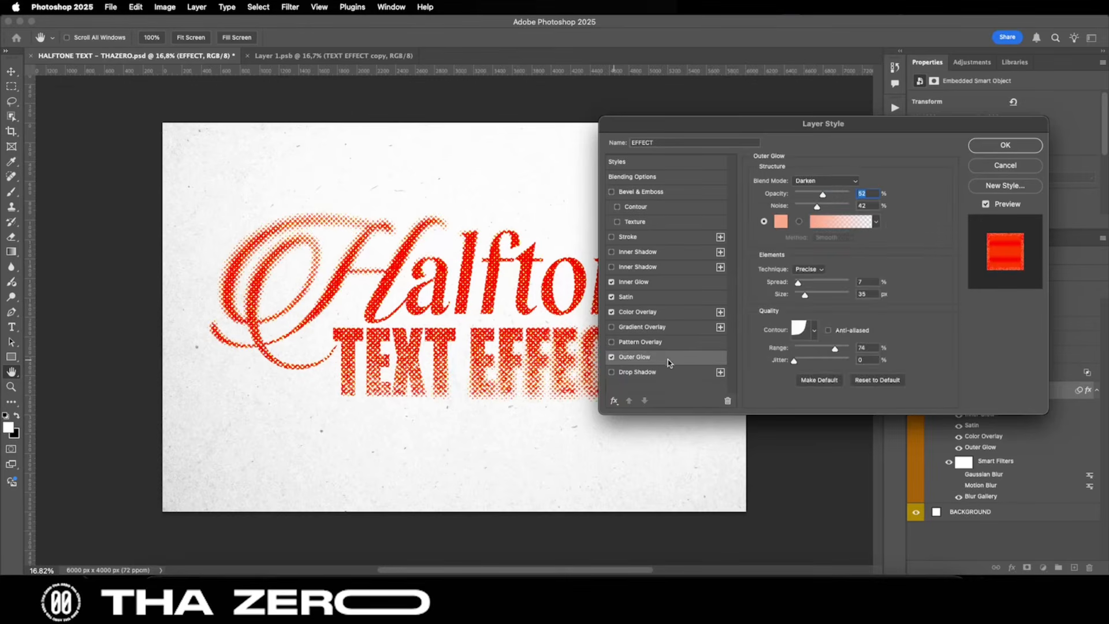
left_click(612, 357)
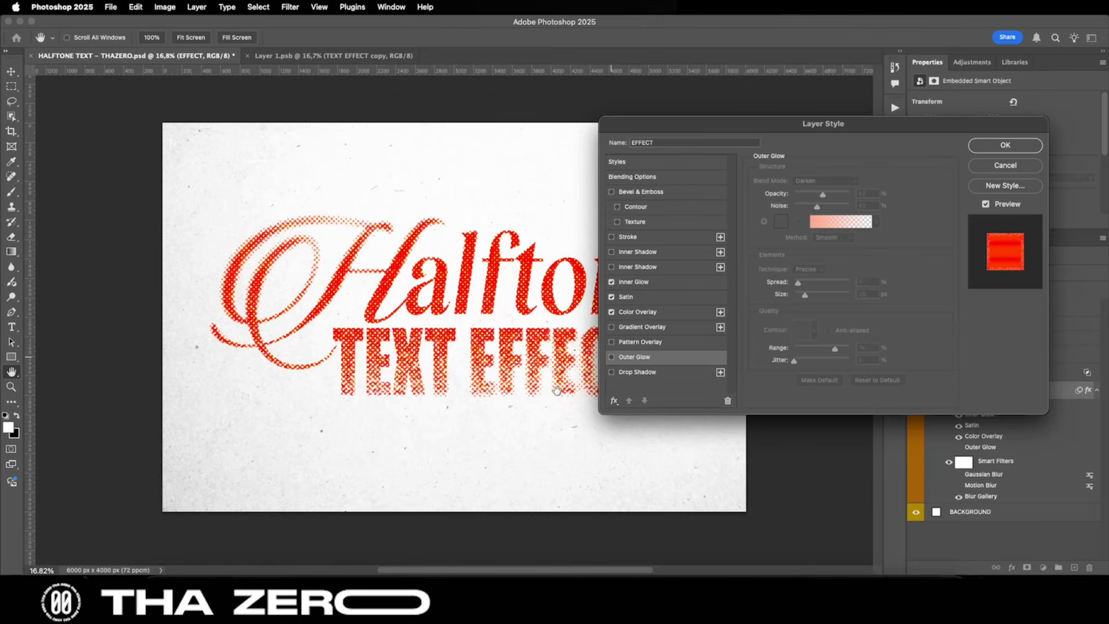
left_click(611, 357)
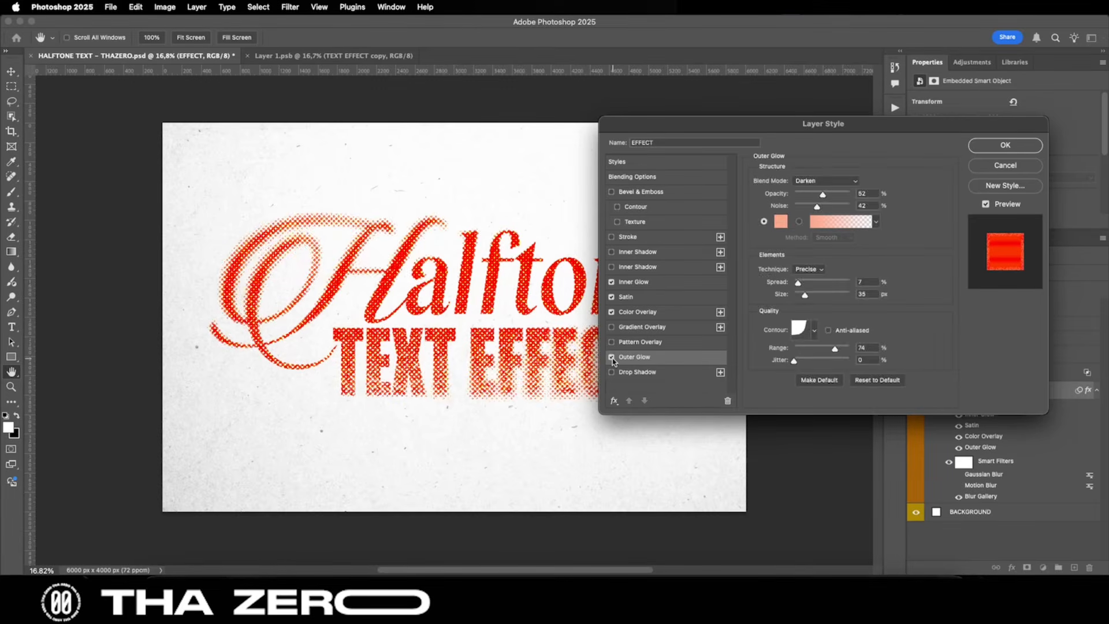
left_click(612, 357)
left_click_drag(669, 133, 761, 109)
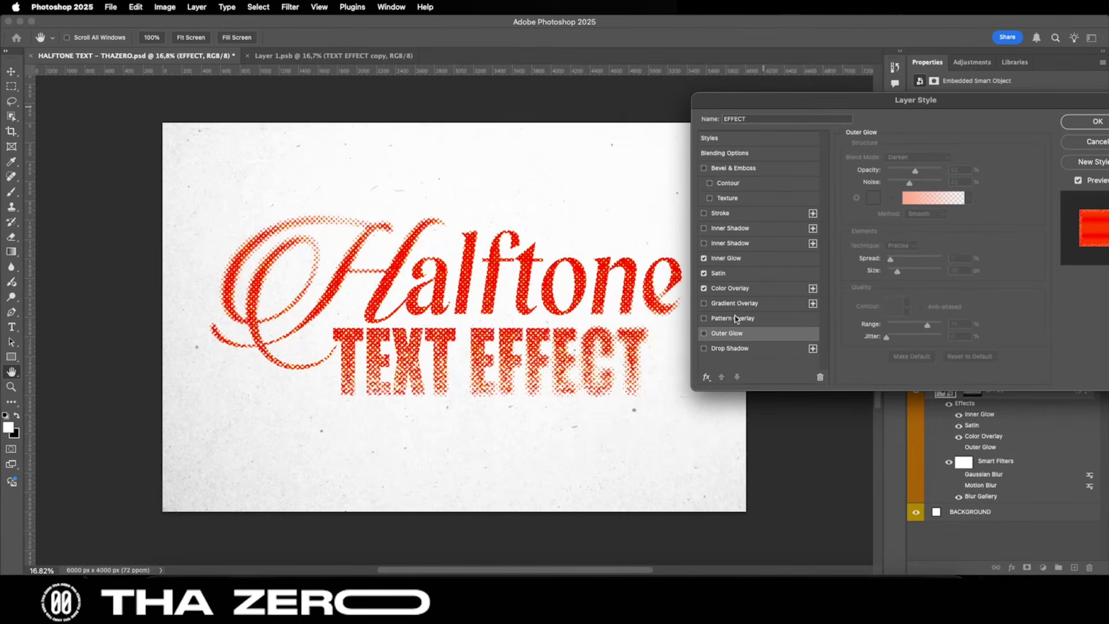
left_click(704, 334)
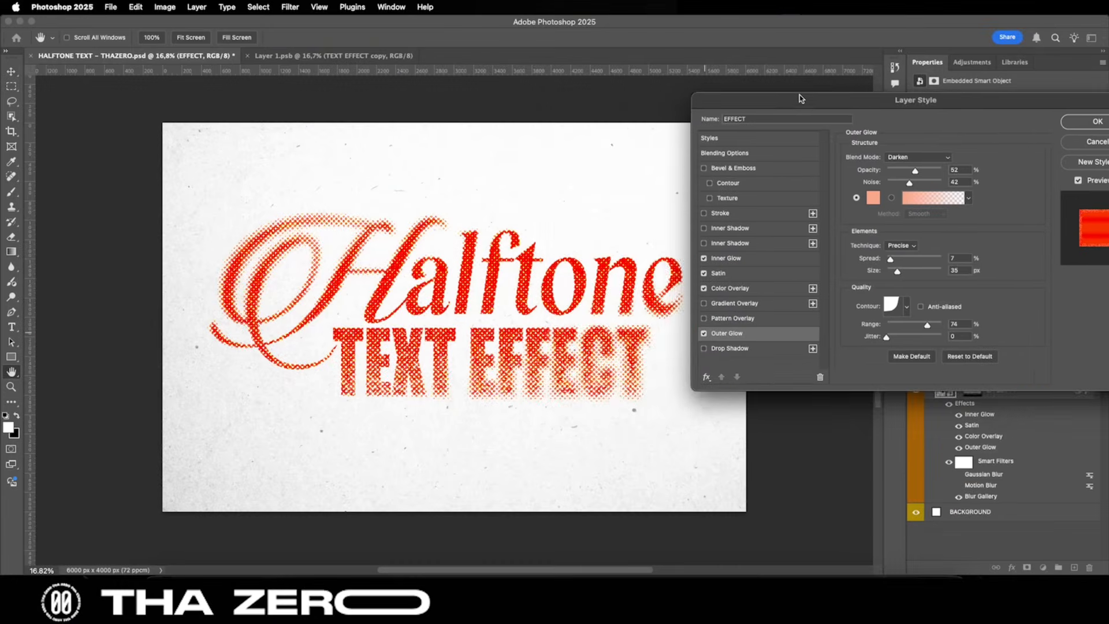
left_click_drag(800, 98, 681, 104)
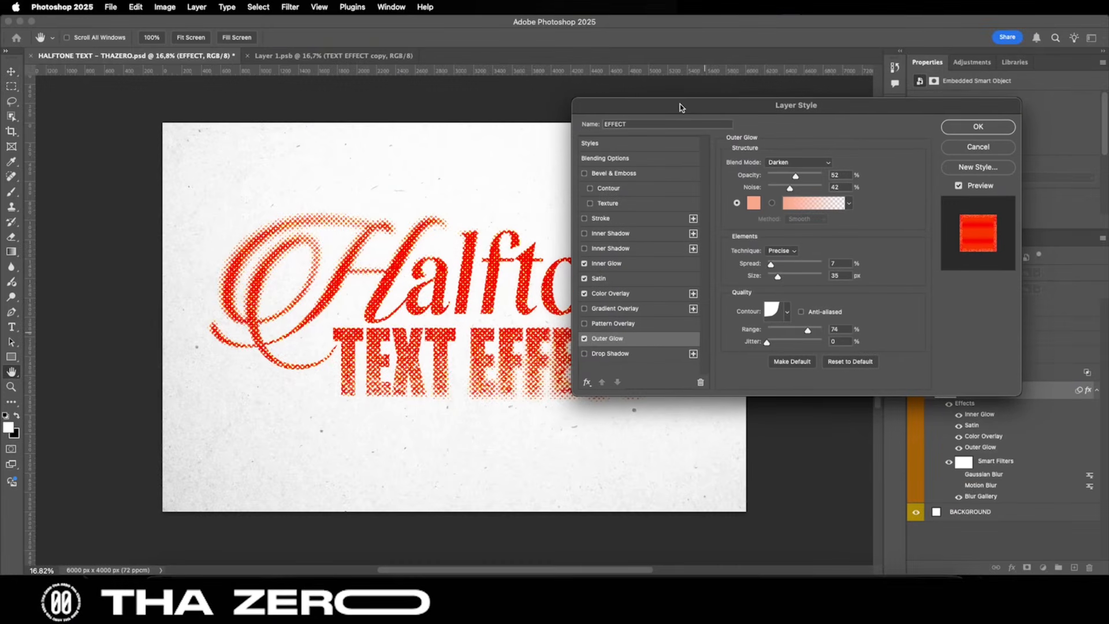
Review the Outer Glow's opacity, noise and glow color, keeping the existing values
double_click(835, 175)
double_click(844, 187)
left_click(754, 203)
double_click(746, 349)
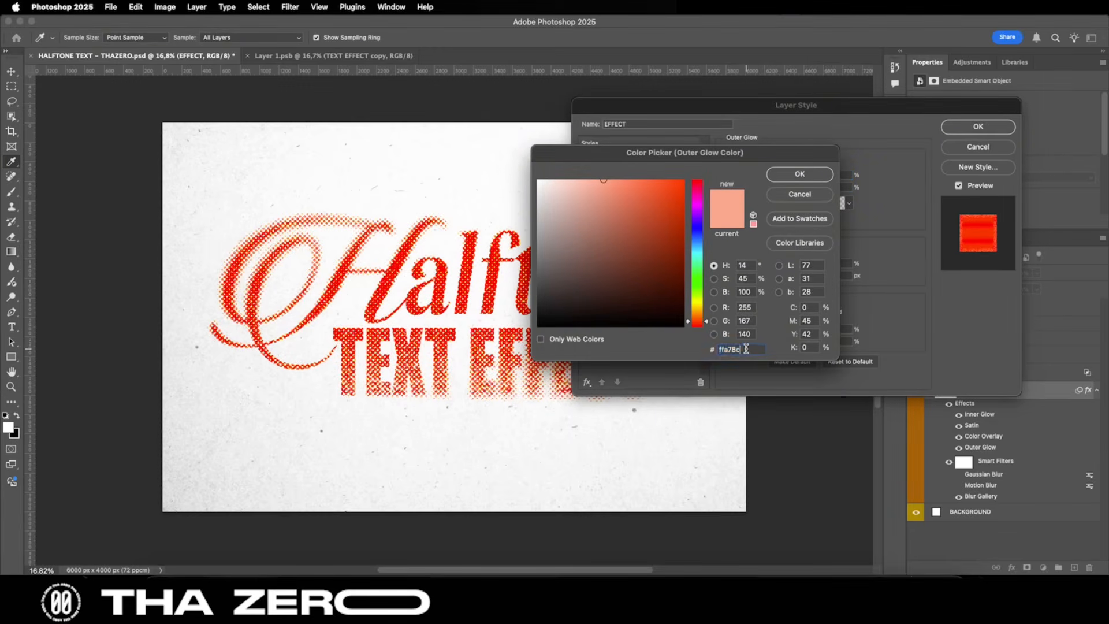
left_click(800, 173)
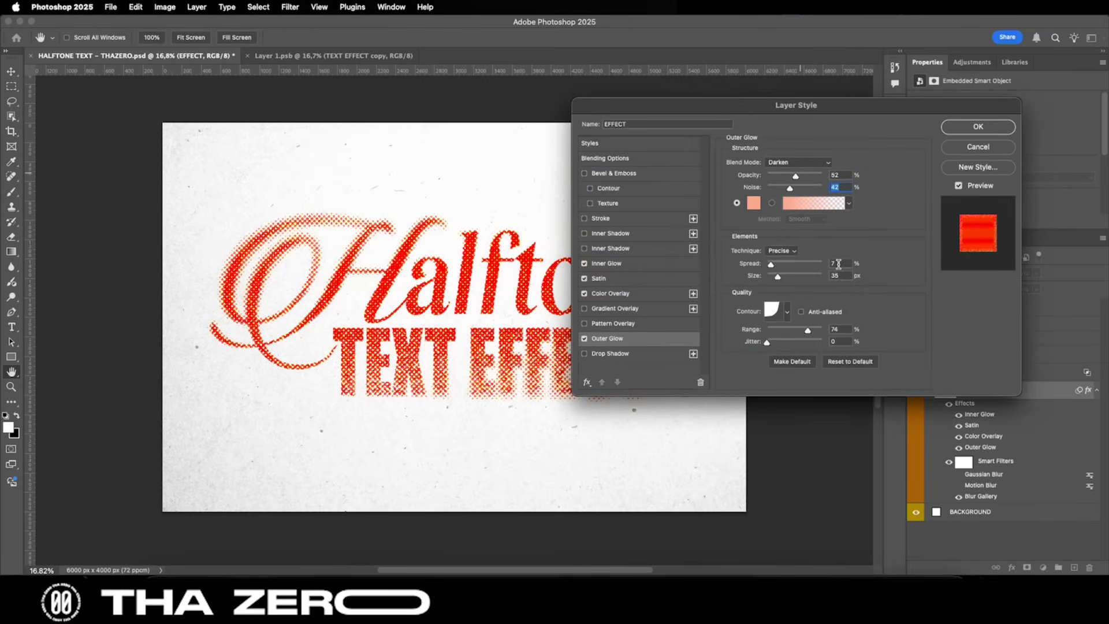
Check the Outer Glow's spread, size, range and contour without changing them, and apply the layer styles to the EFFECT layer
left_click_drag(841, 263, 821, 276)
left_click_drag(845, 328, 807, 329)
left_click(774, 311)
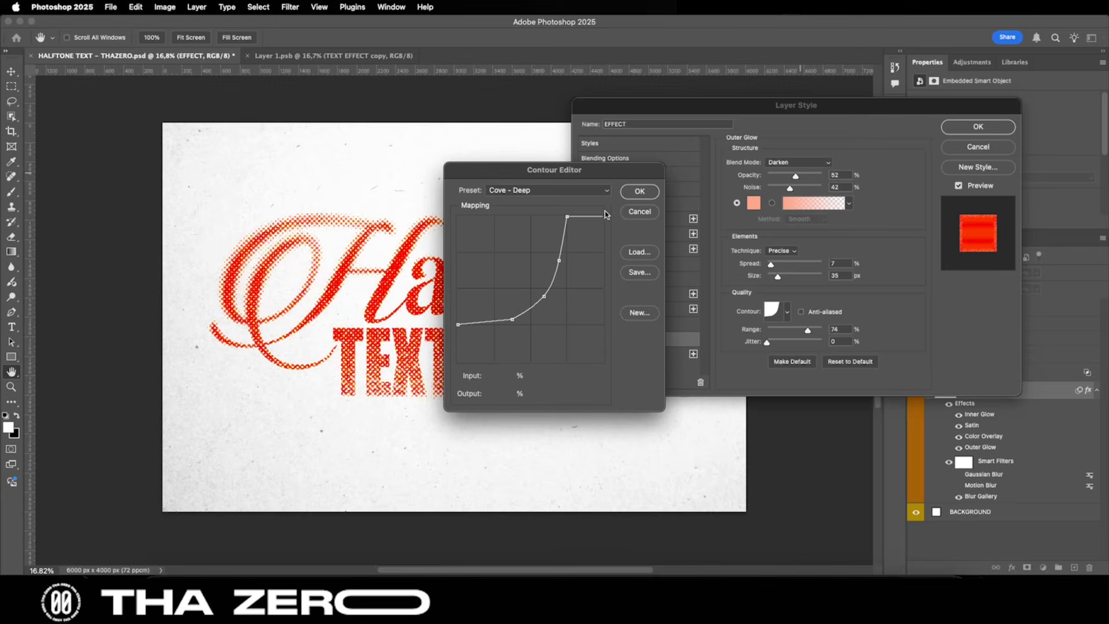
left_click(641, 196)
left_click(787, 312)
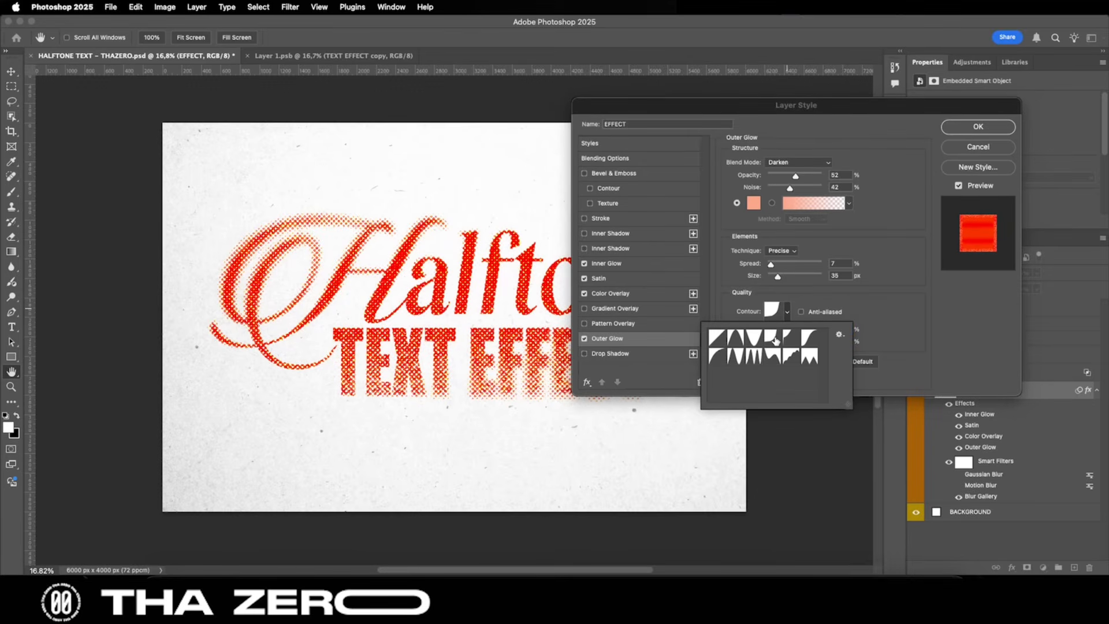
left_click(892, 307)
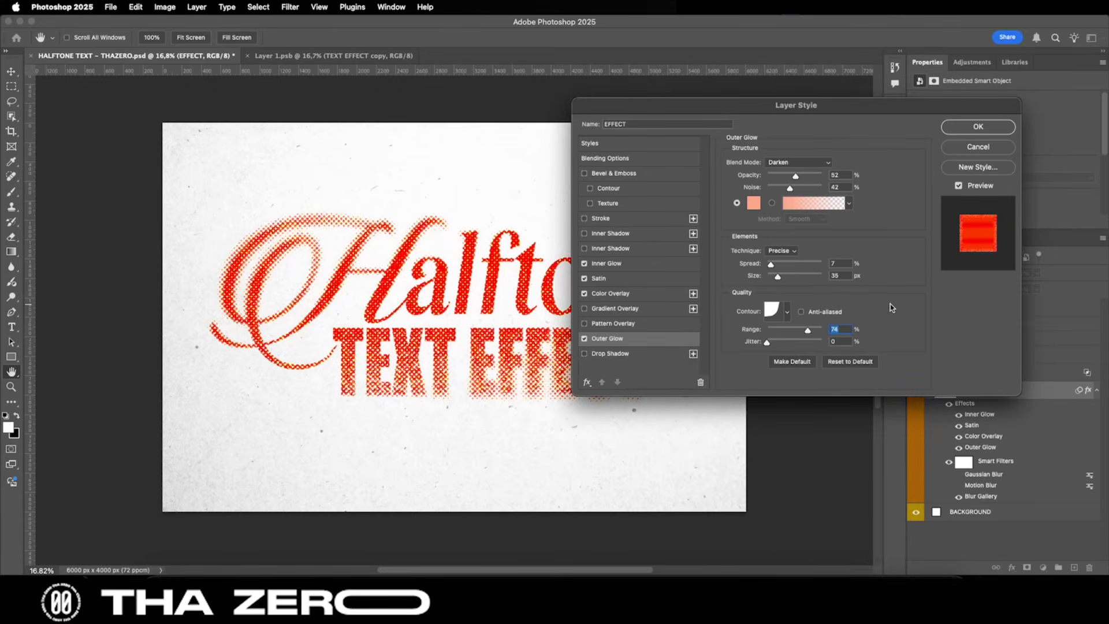
left_click(967, 128)
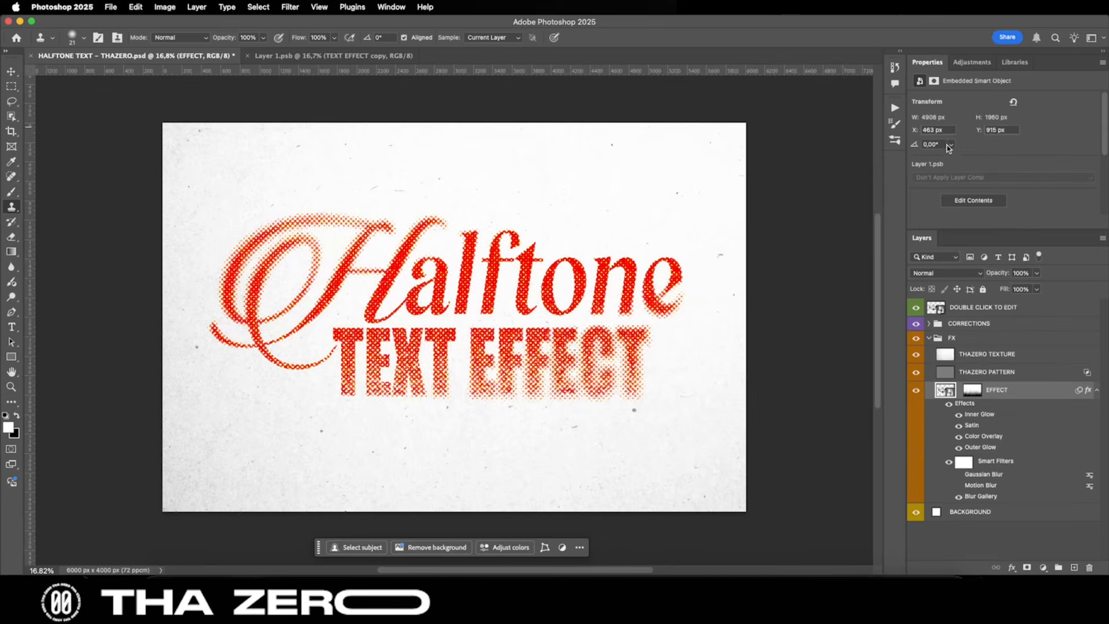
left_click(1096, 395)
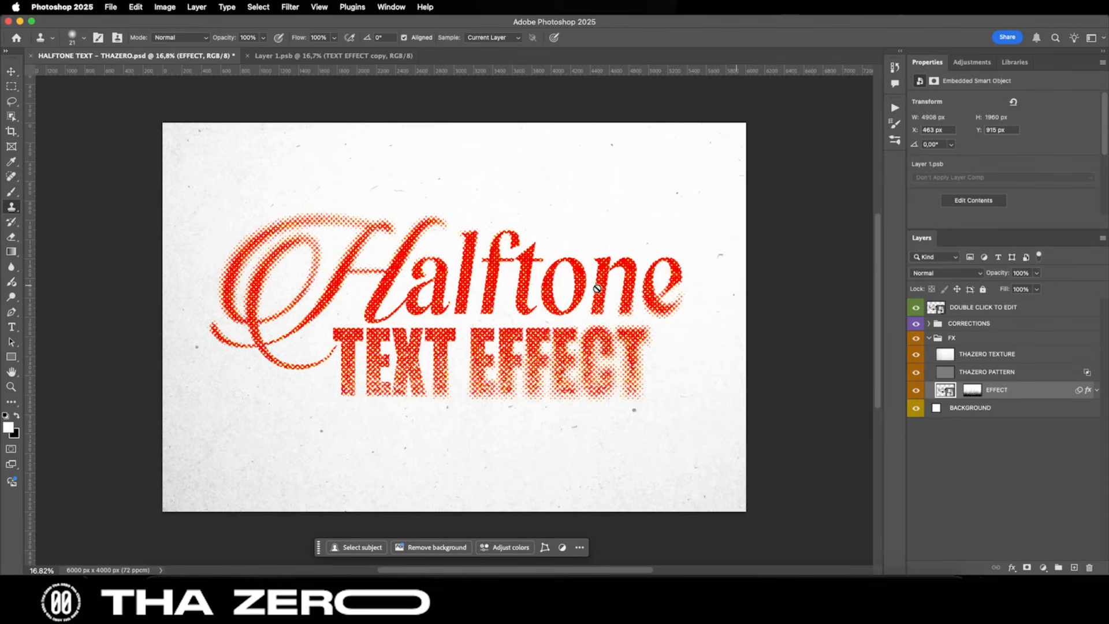
Open the EFFECT layer's smart object contents and hide the TEXT EFFECT copy layer
left_click(981, 311)
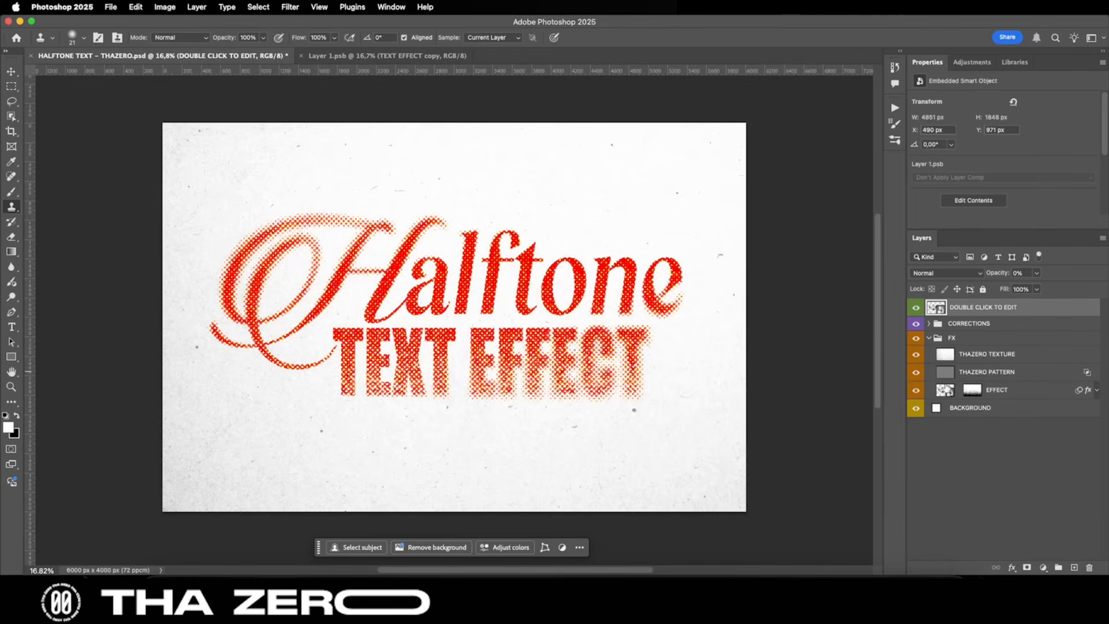
left_click(949, 393)
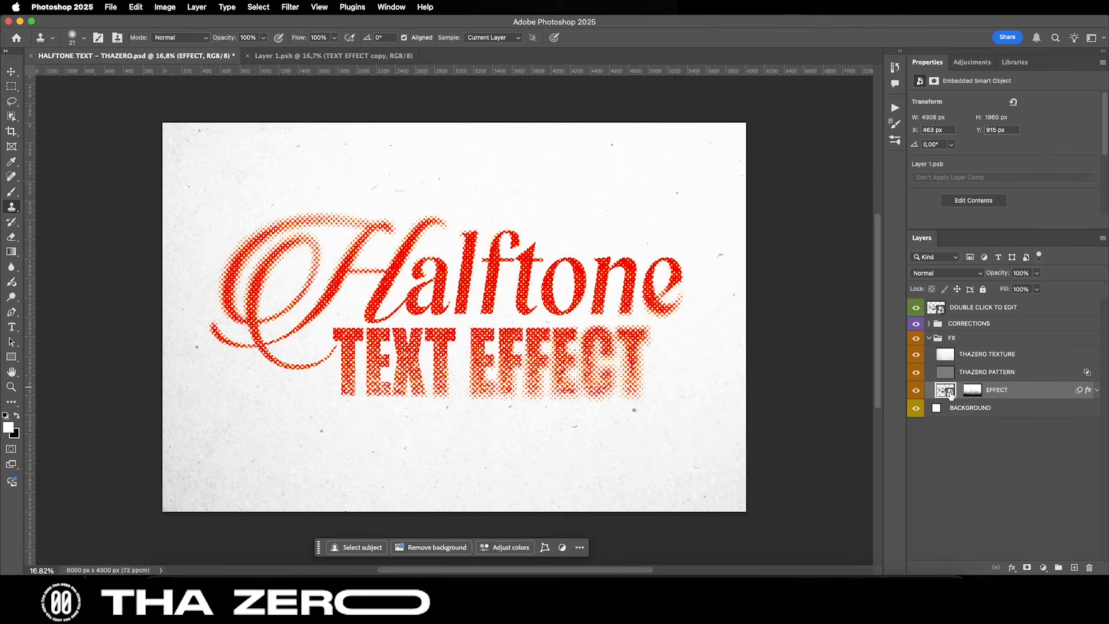
double_click(950, 392)
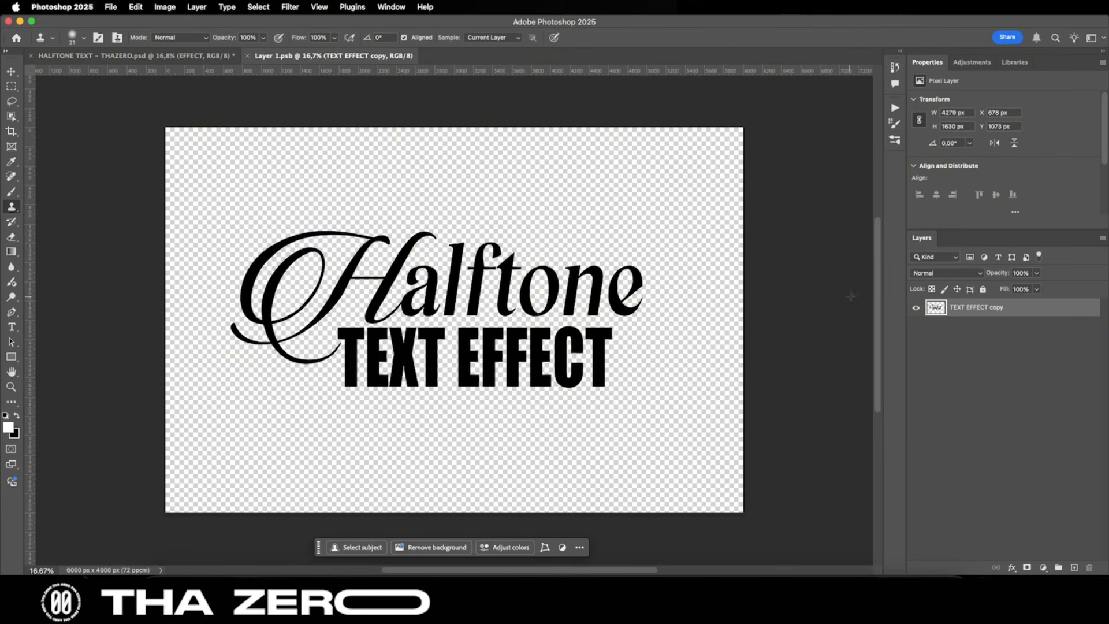
left_click(917, 308)
Add a text layer reading "YOUR TEXT" near the center of the smart object canvas
left_click(11, 327)
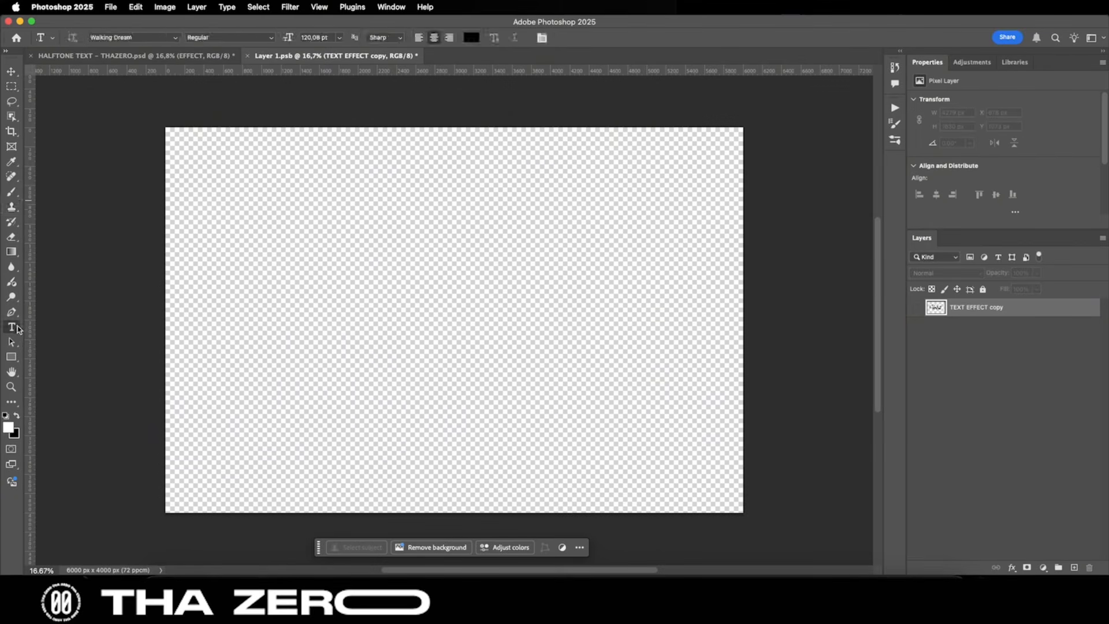
left_click(459, 303)
type("YOUR TEXT")
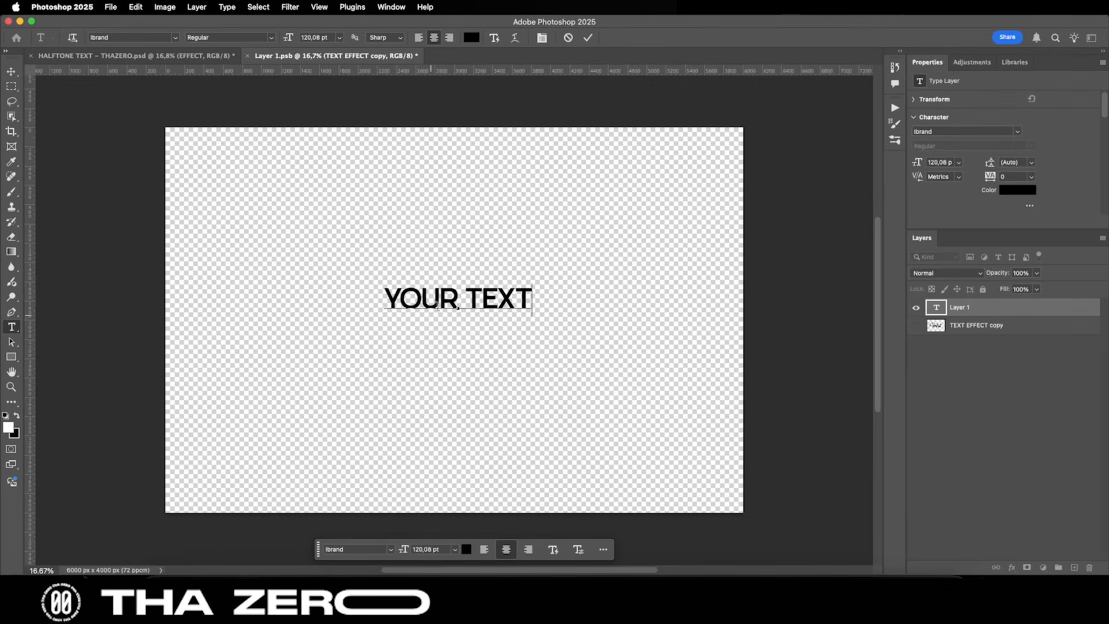
key("Escape")
Scale the new text to about 240% and center it on the canvas
left_click(12, 72)
left_click_drag(458, 288, 458, 244)
left_click_drag(435, 293, 431, 331)
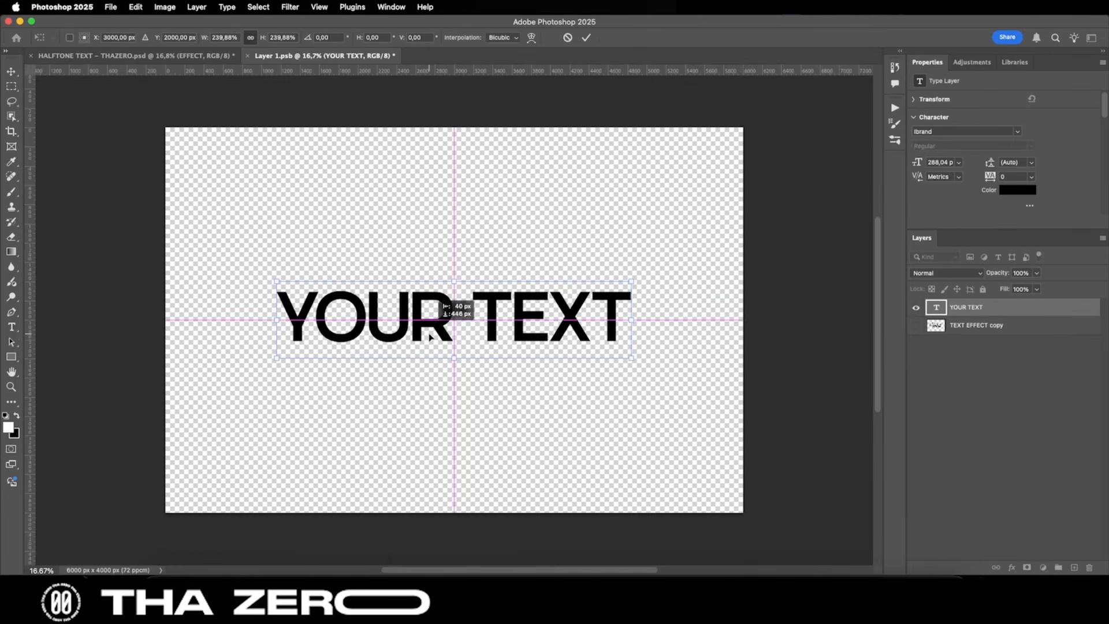
key("Return")
Save the Layer 1.psb smart object and return to the HALFTONE TEXT document
left_click(110, 7)
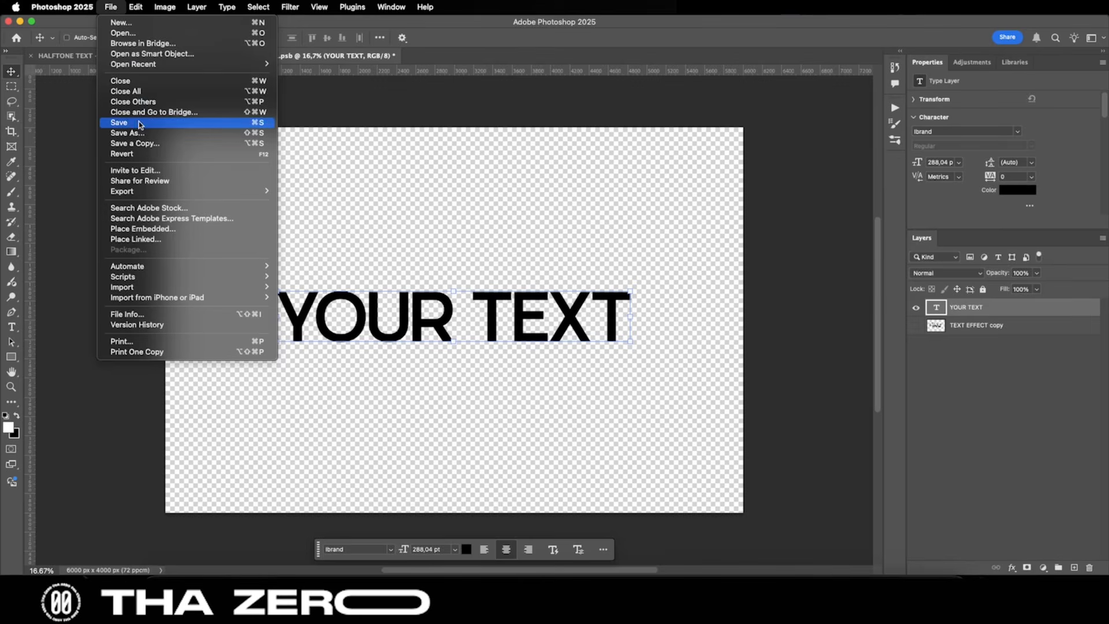
left_click(187, 123)
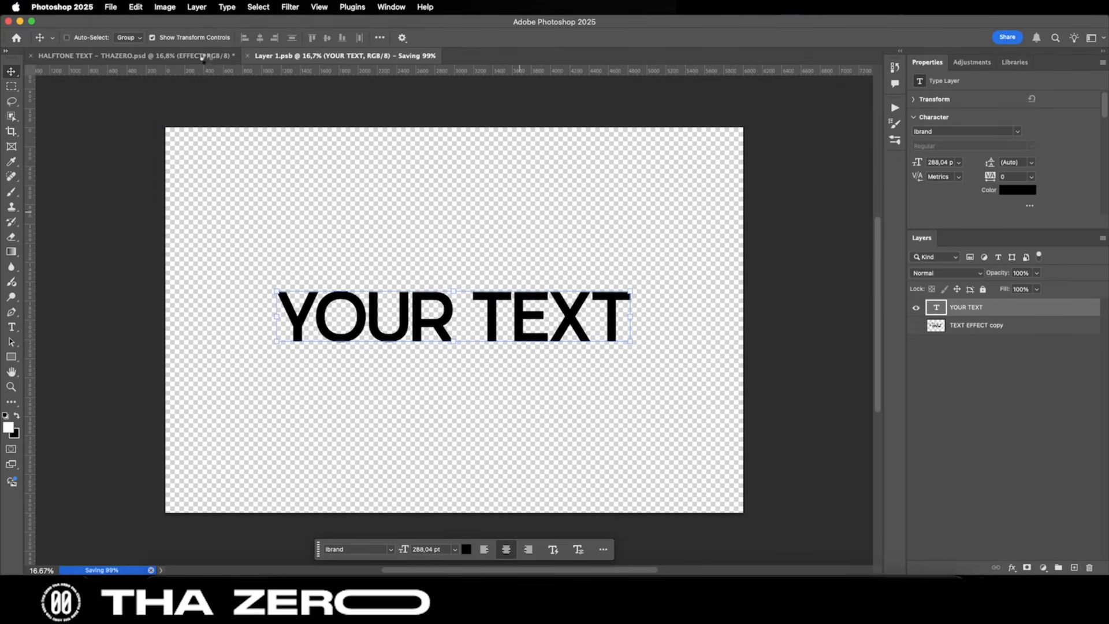
left_click(203, 56)
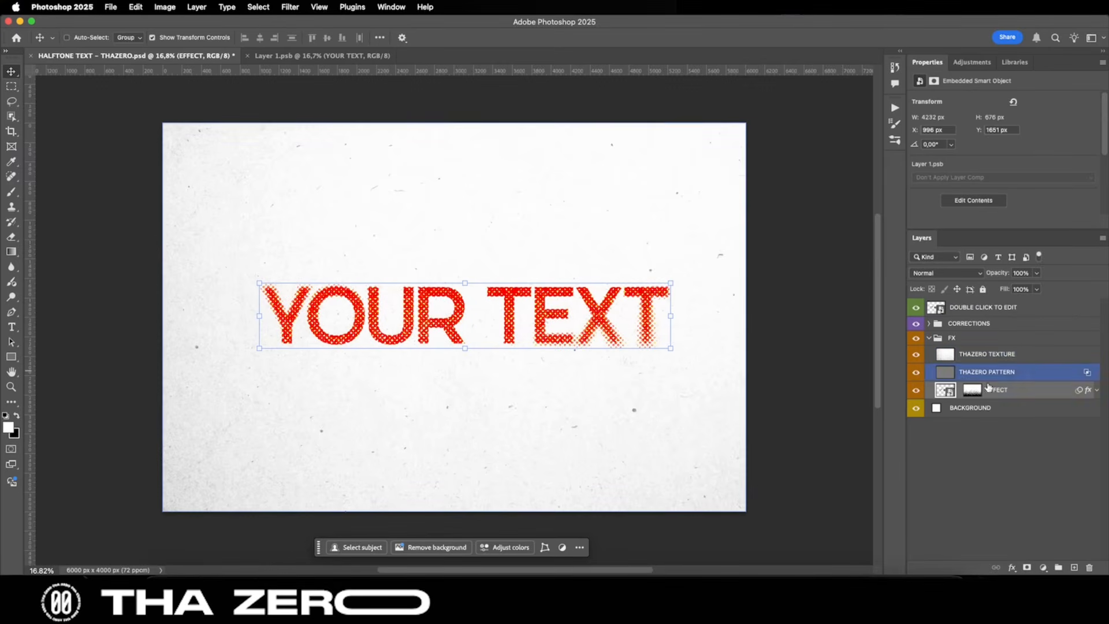
Expand the EFFECT layer's effects and open its Blur Gallery smart filter for editing
left_click(1096, 390)
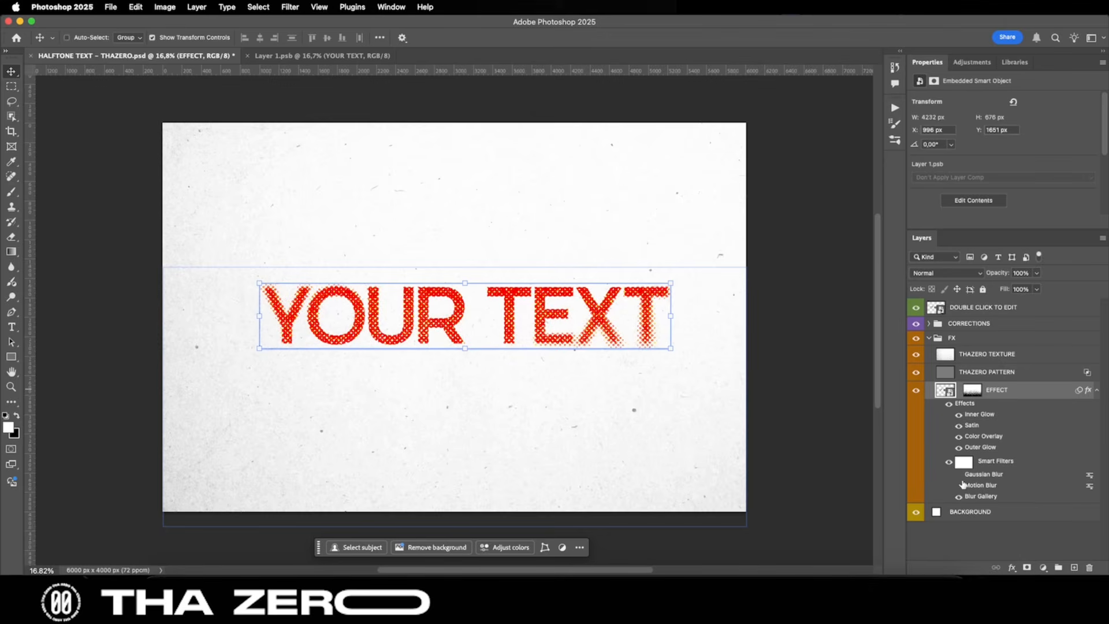
double_click(980, 496)
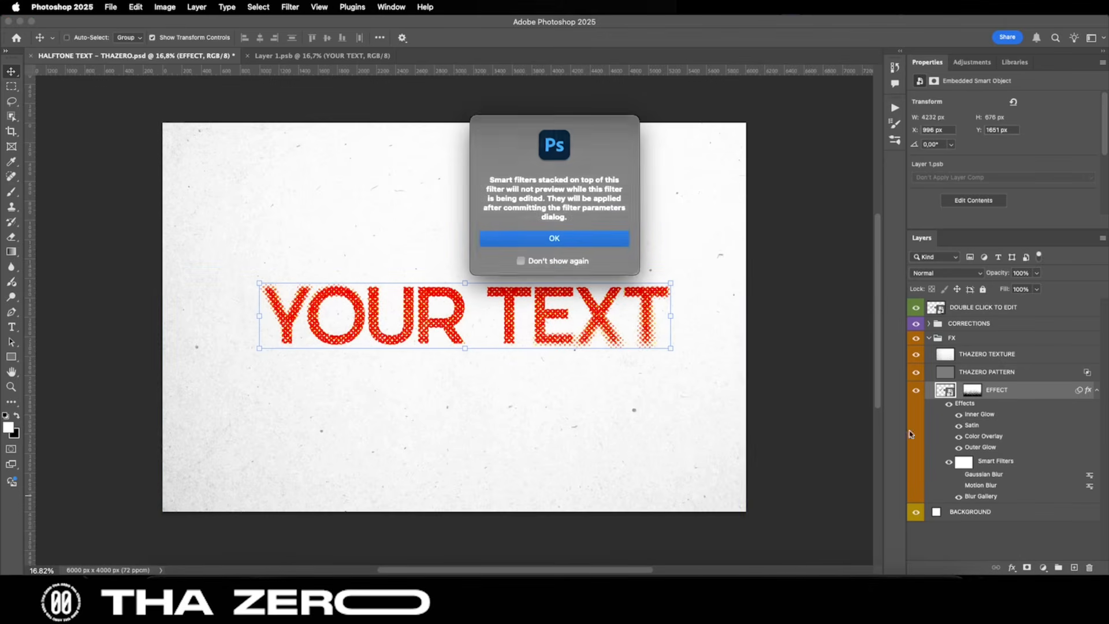
left_click(550, 237)
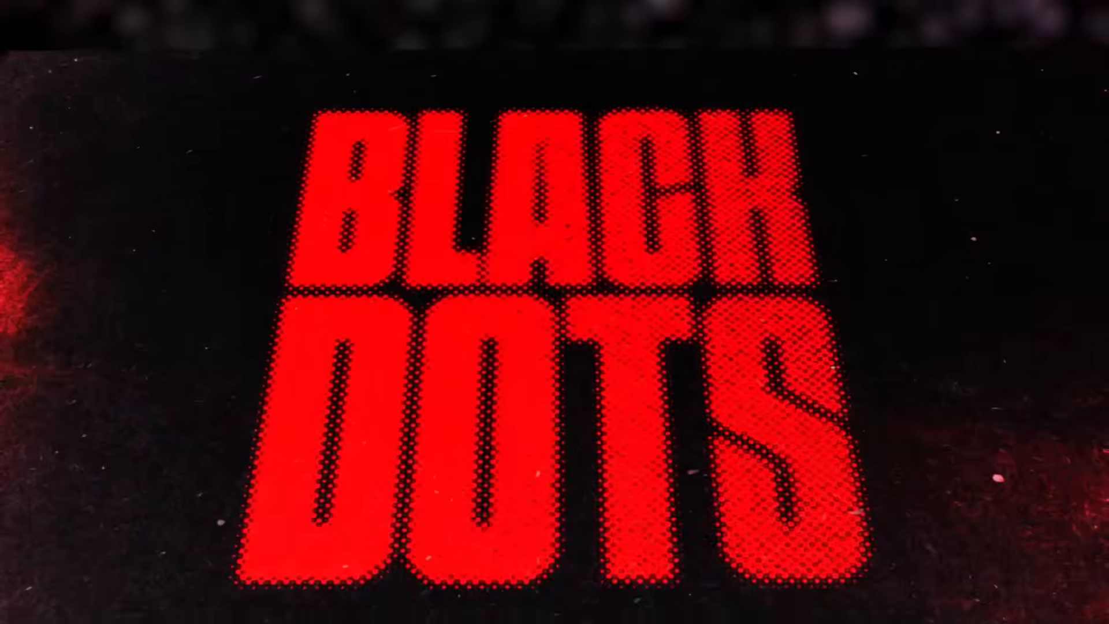